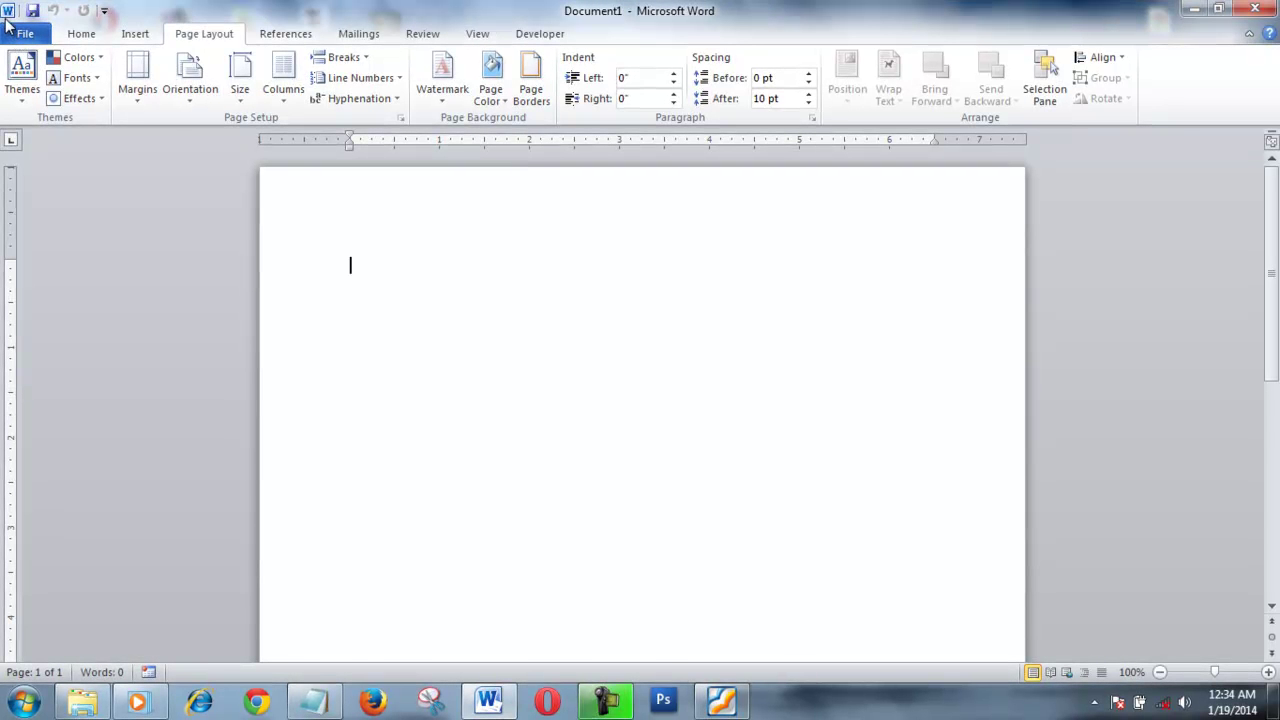
Set the measurement units in Word's advanced display options to Centimeters.
{"action": "left_click", "coordinate": [9, 13]}
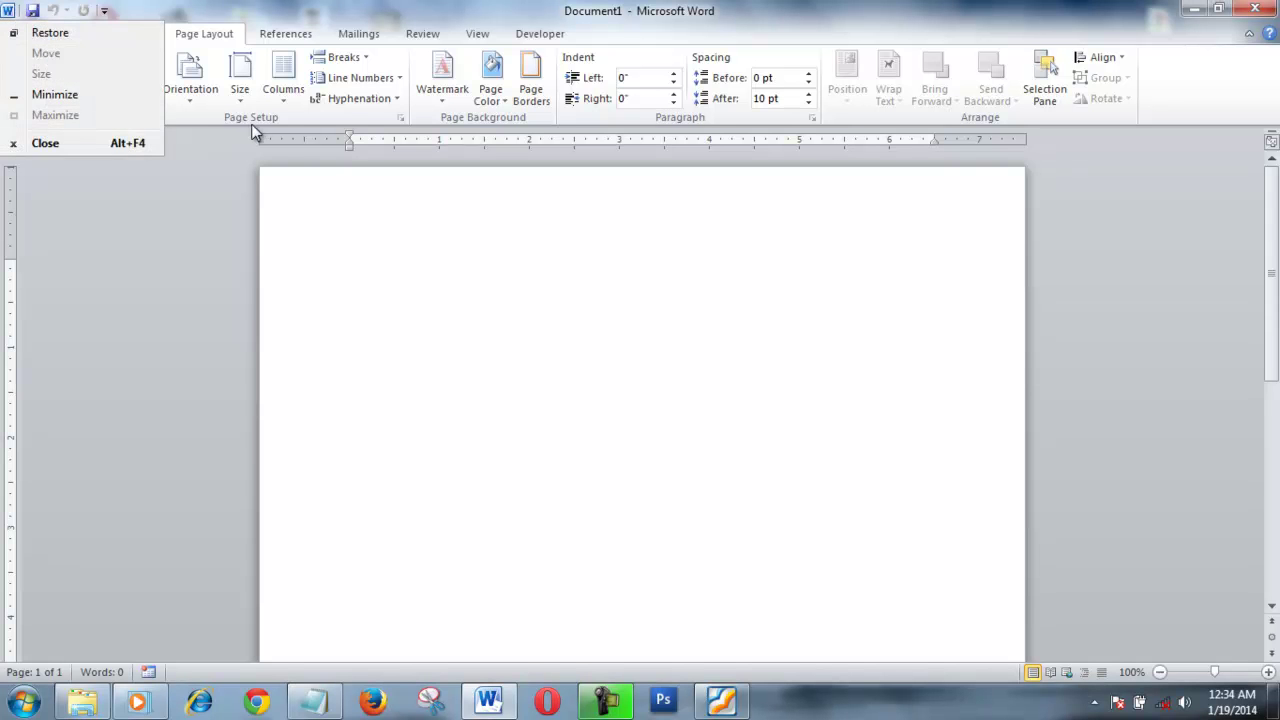
{"action": "left_click", "coordinate": [167, 173]}
{"action": "left_click", "coordinate": [25, 36]}
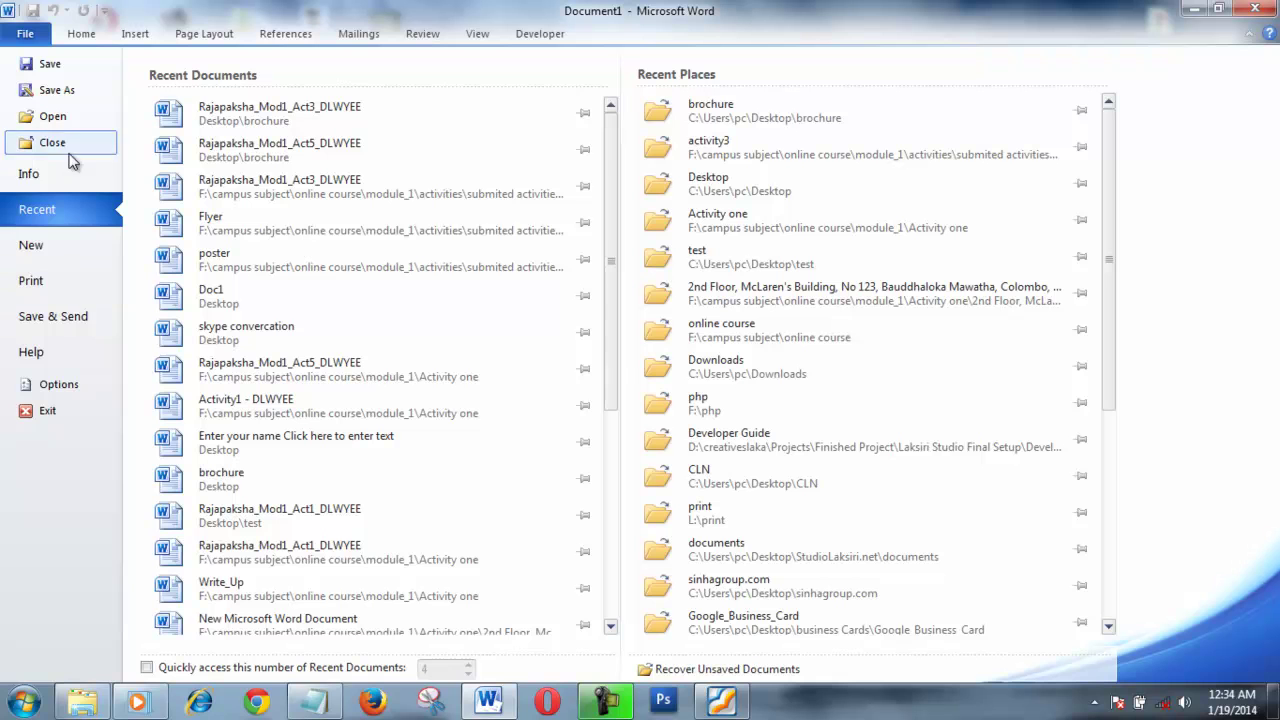
{"action": "left_click", "coordinate": [79, 389]}
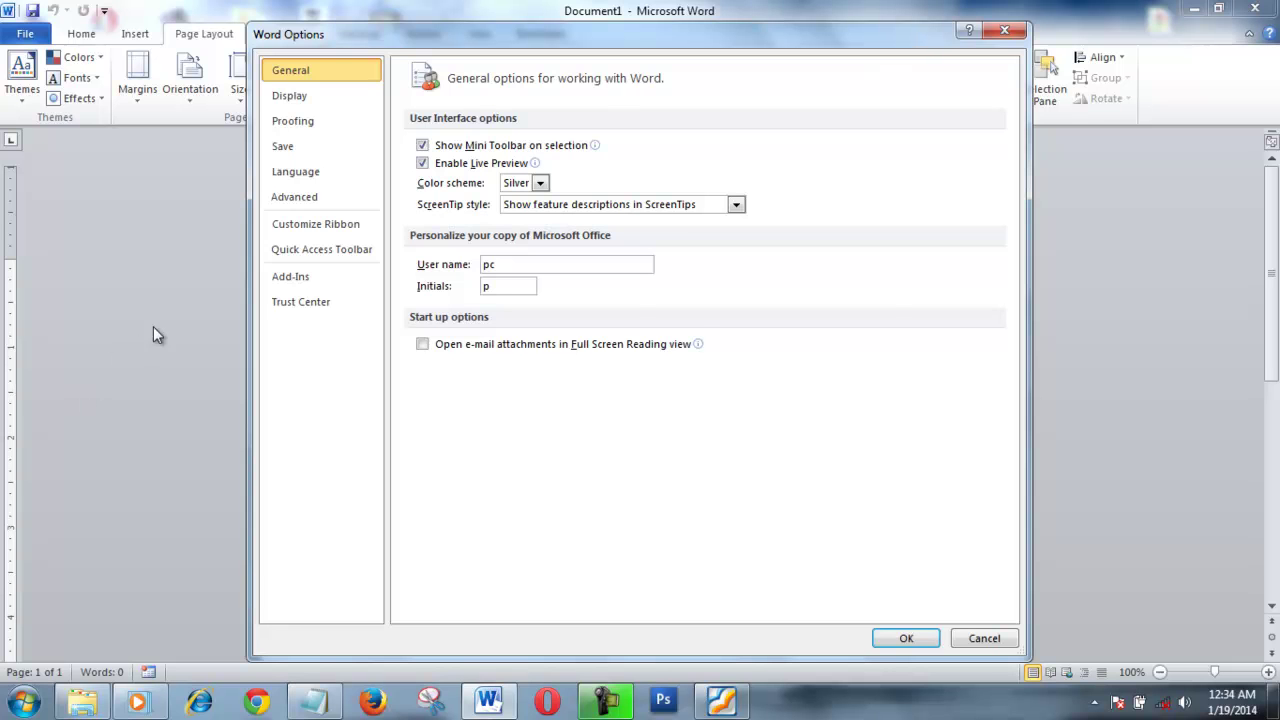
{"action": "left_click", "coordinate": [303, 198]}
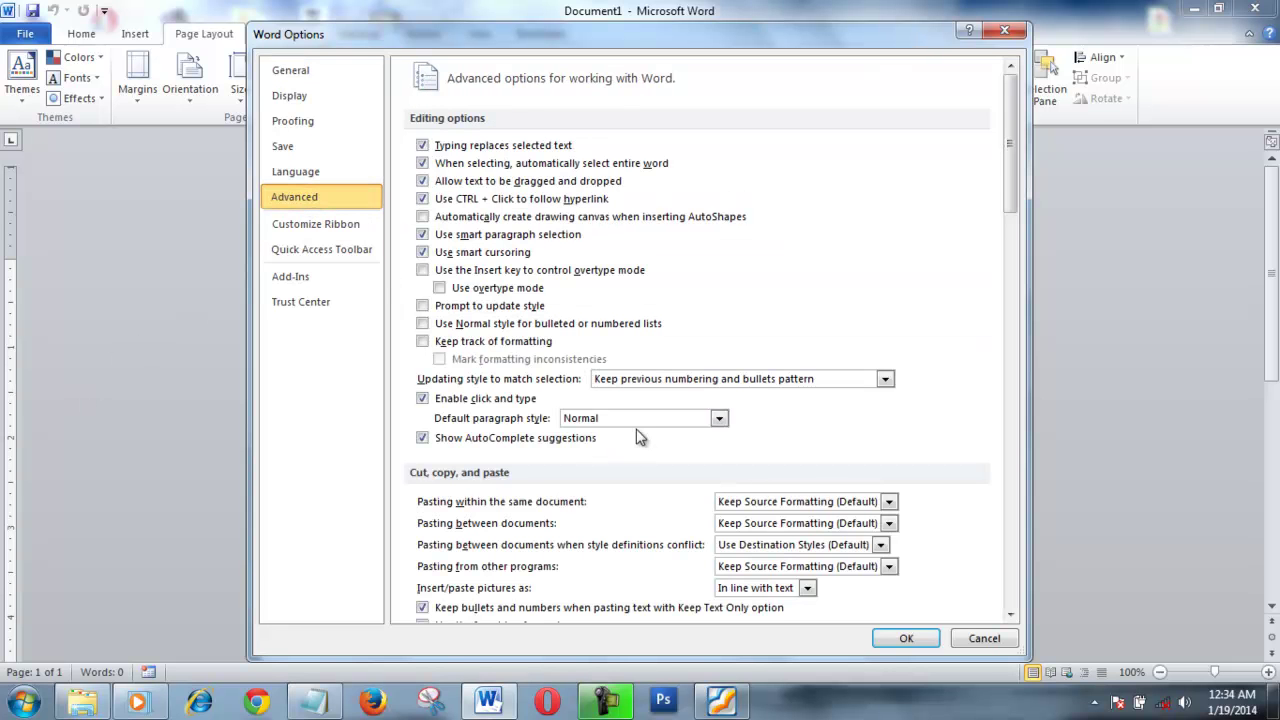
{"action": "scroll", "coordinate": [640, 437], "scroll_direction": "down", "scroll_amount": 5}
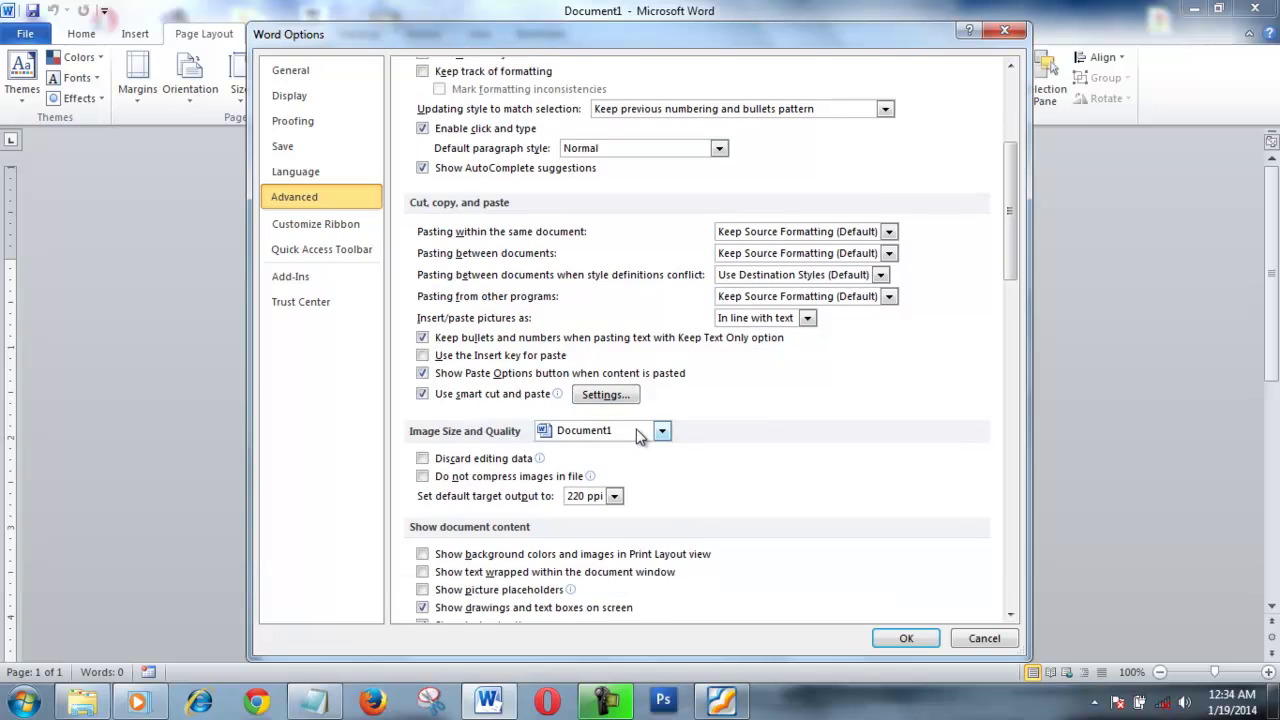
{"action": "scroll", "coordinate": [640, 437], "scroll_direction": "down", "scroll_amount": 7}
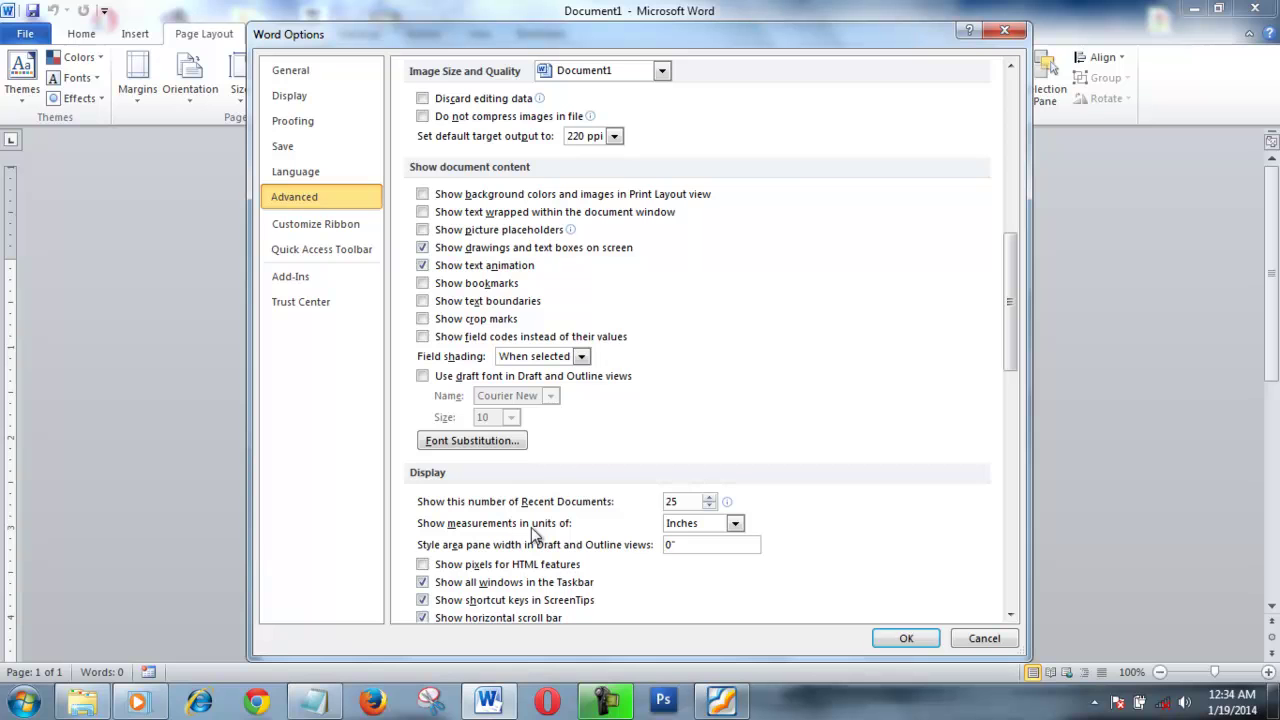
{"action": "left_click", "coordinate": [745, 523]}
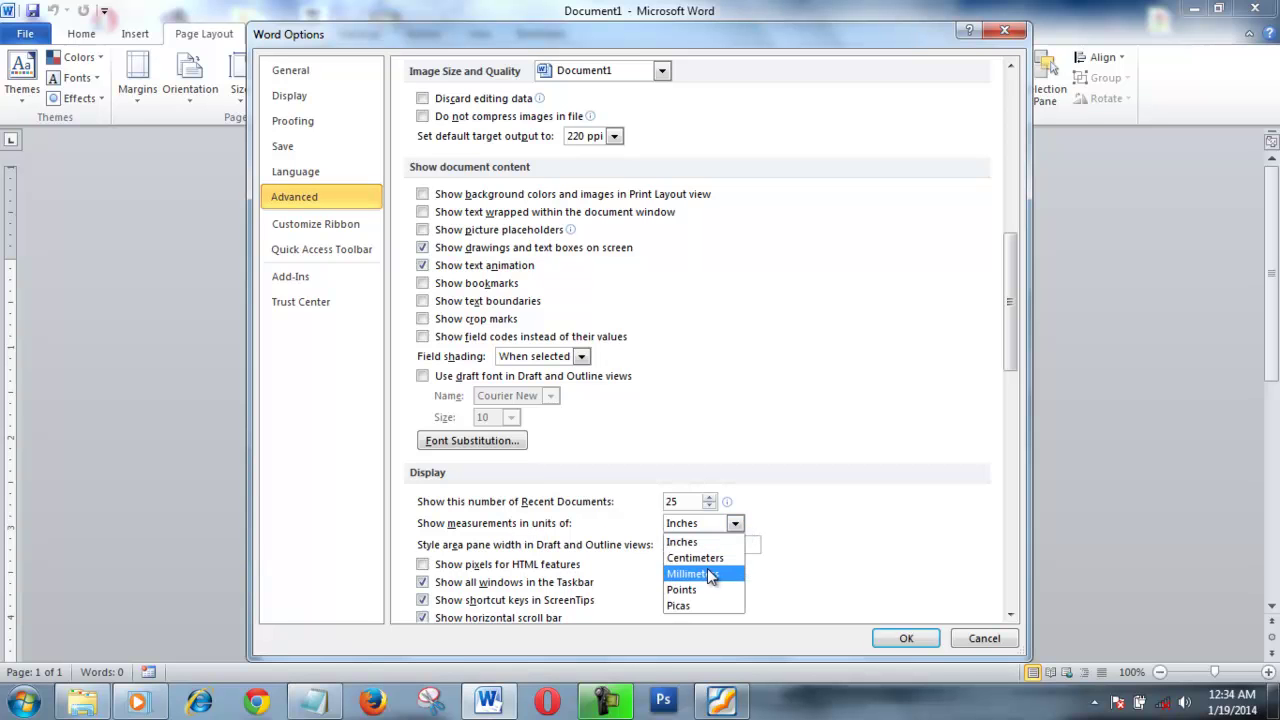
{"action": "left_click", "coordinate": [710, 558]}
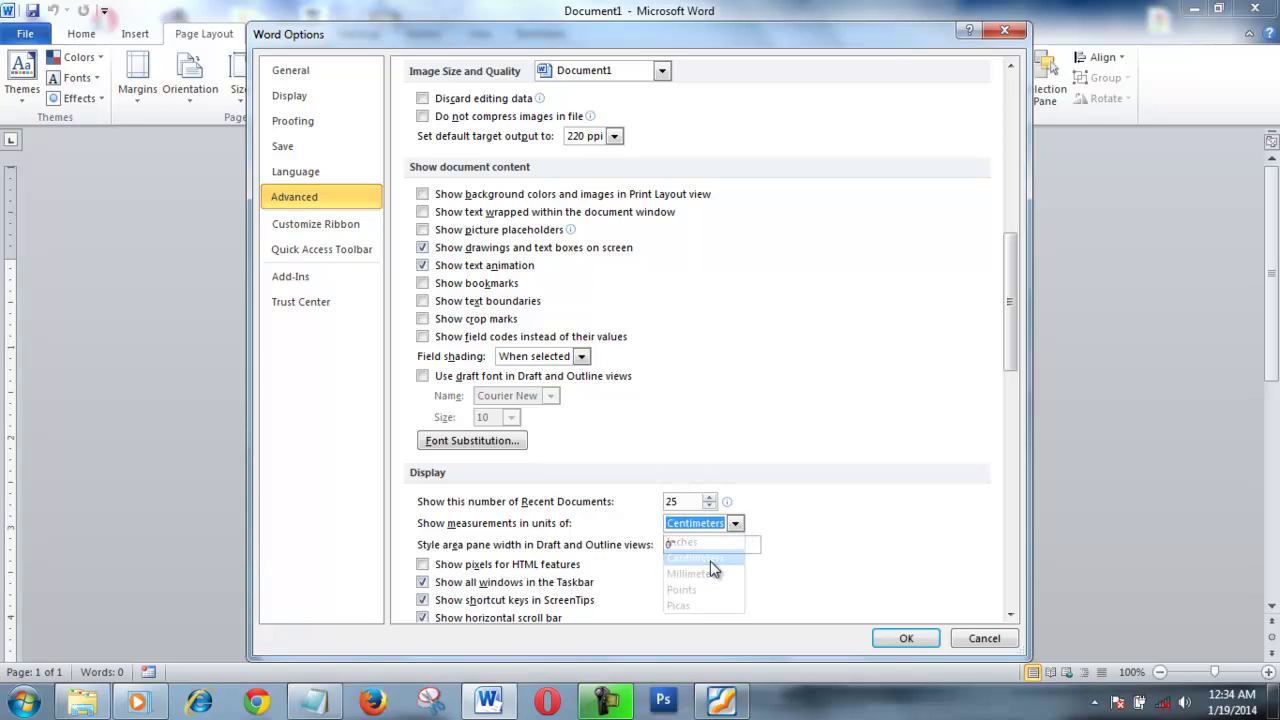
{"action": "left_click", "coordinate": [885, 640]}
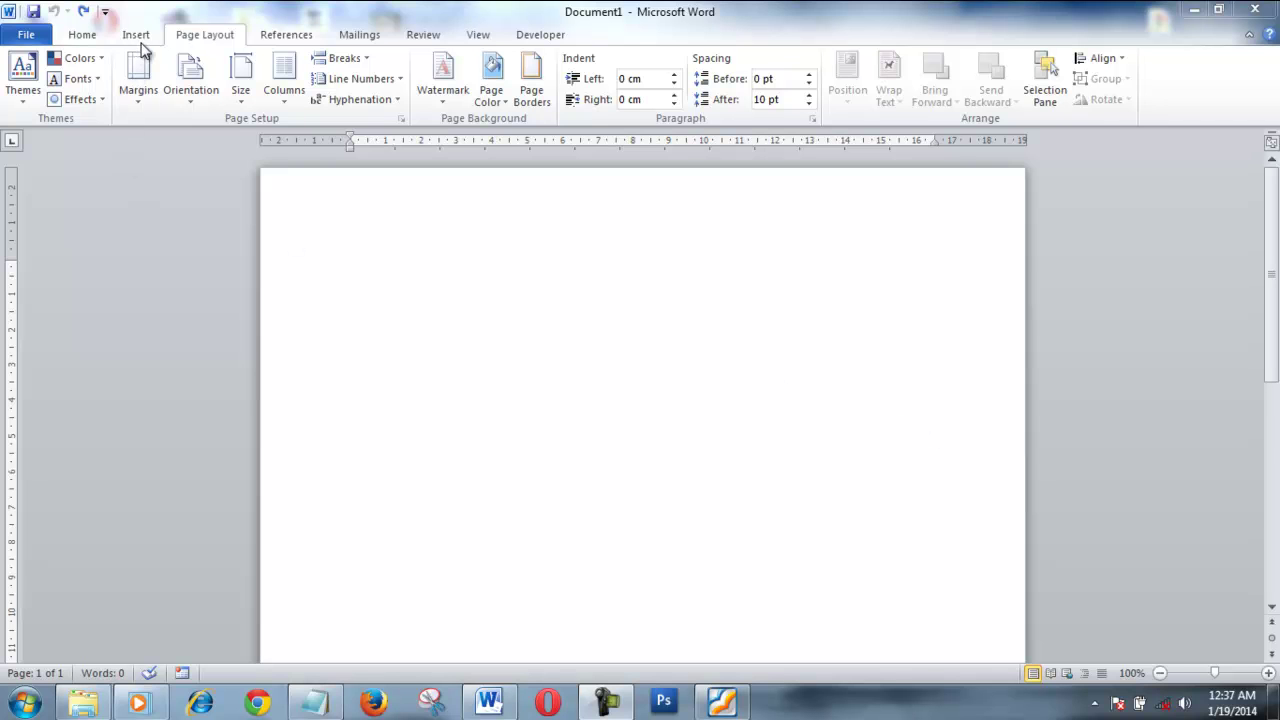
Set the page to A4 paper size in landscape orientation.
{"action": "left_click", "coordinate": [240, 96]}
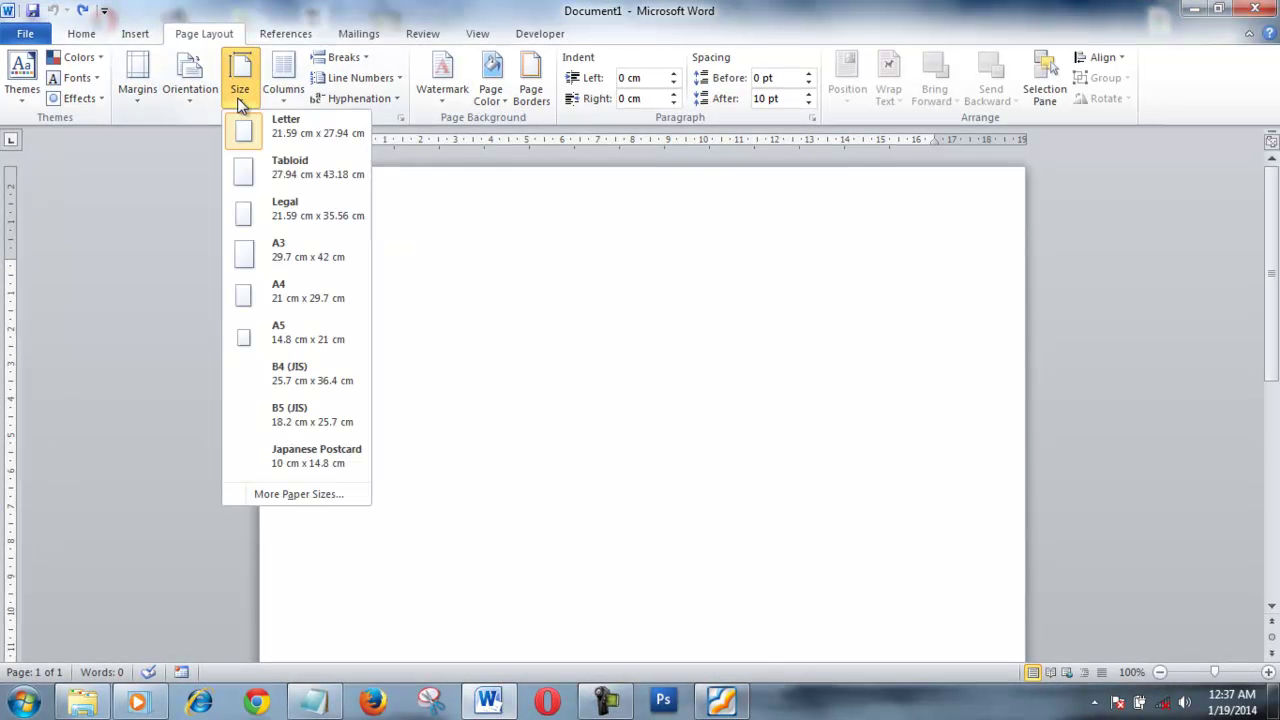
{"action": "left_click", "coordinate": [304, 297]}
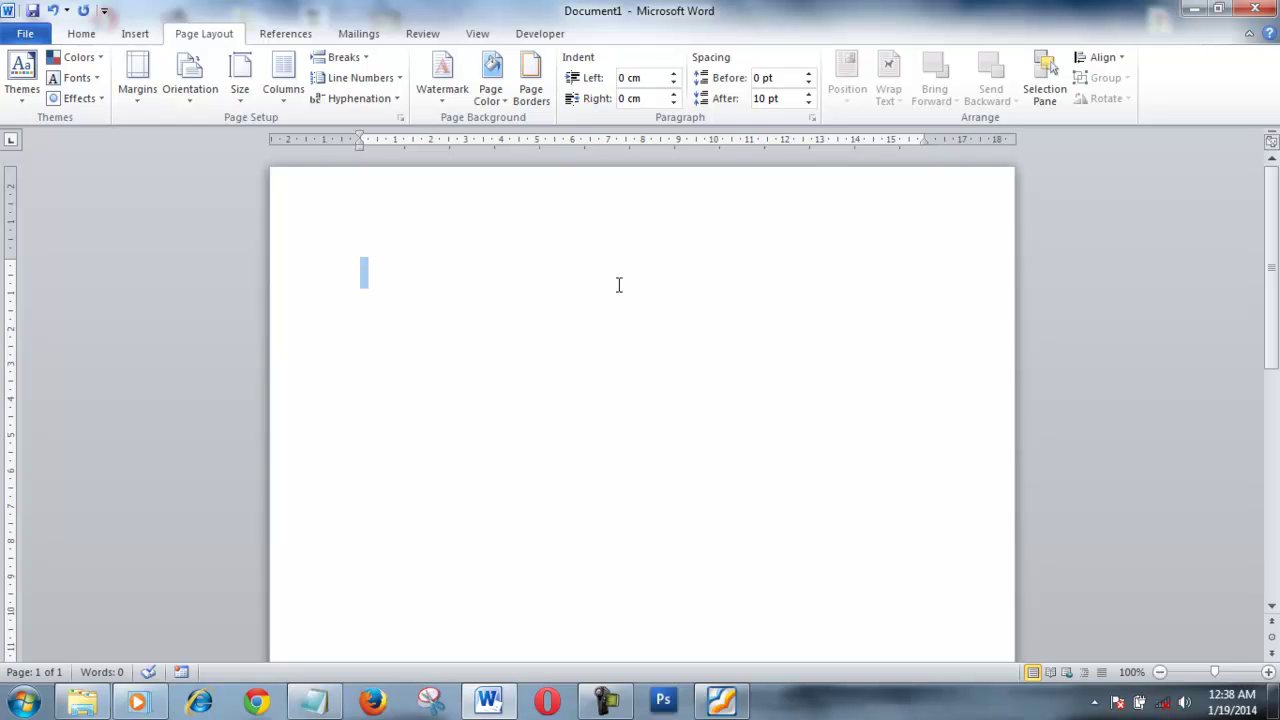
{"action": "left_click", "coordinate": [188, 100]}
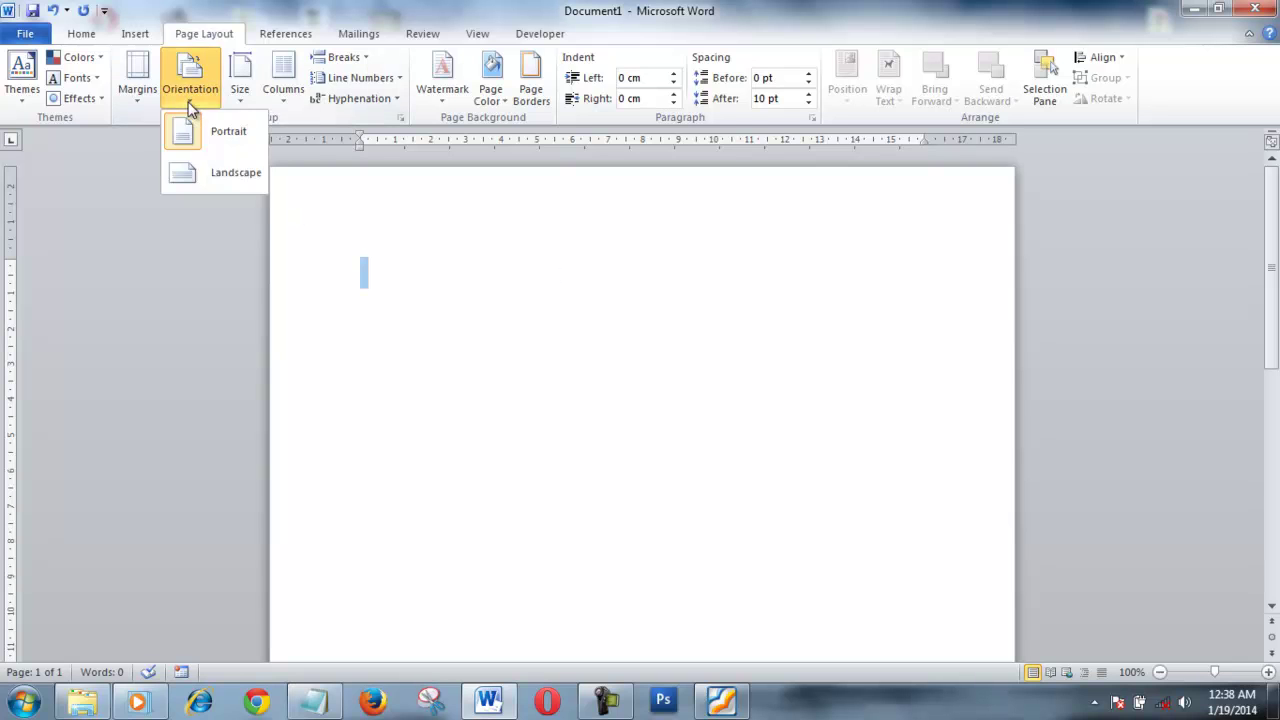
{"action": "left_click", "coordinate": [222, 180]}
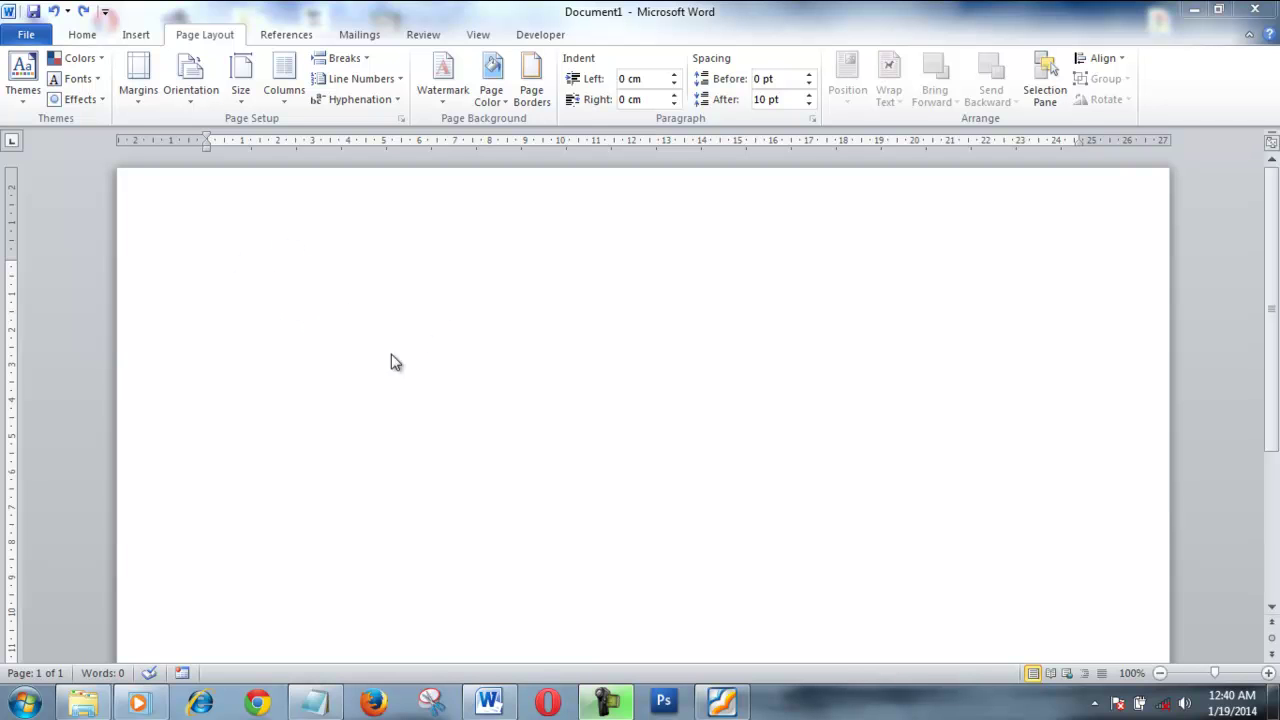
Apply the Narrow margin preset, 1.27 cm on all sides, to the page.
{"action": "left_click", "coordinate": [136, 101]}
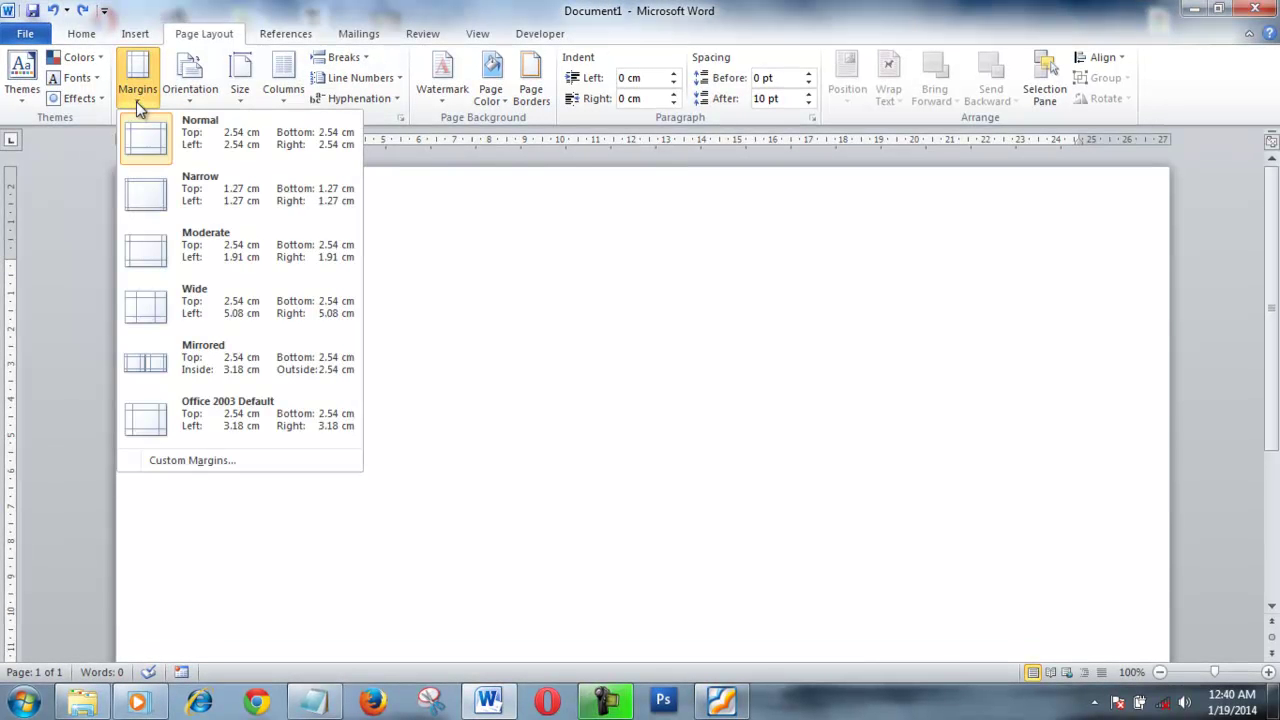
{"action": "left_click", "coordinate": [221, 198]}
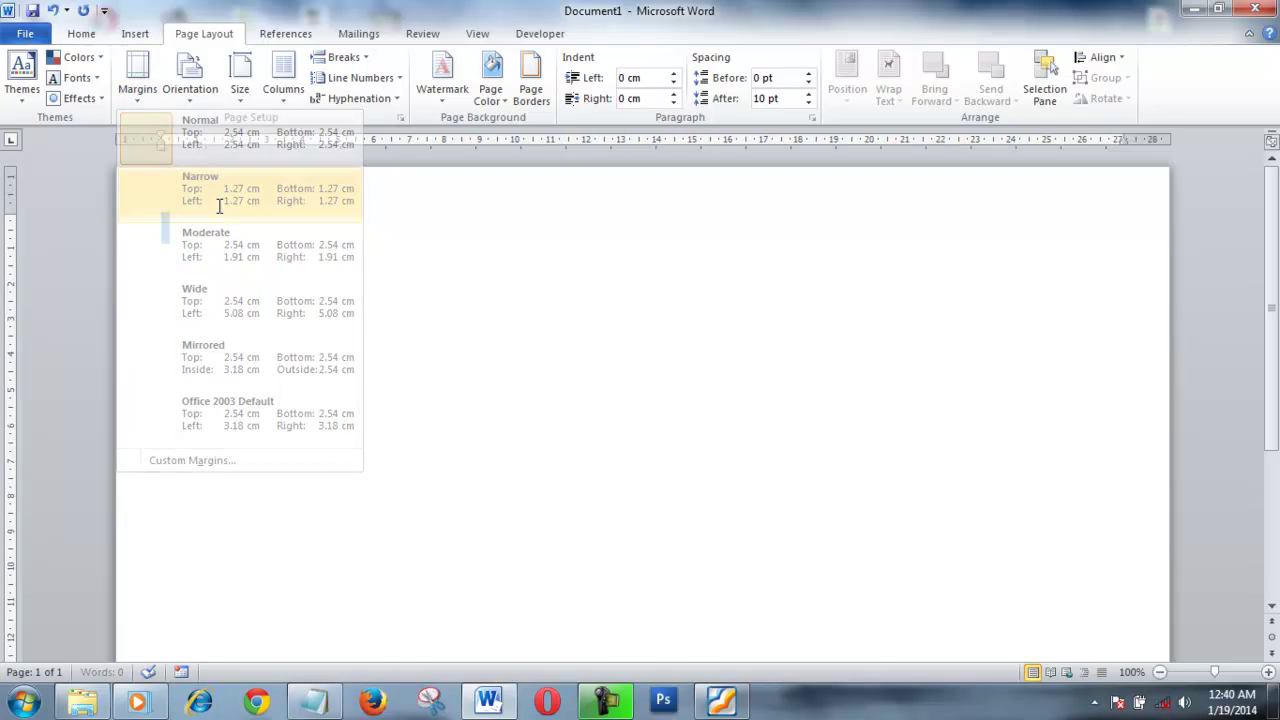
{"action": "left_click", "coordinate": [137, 100]}
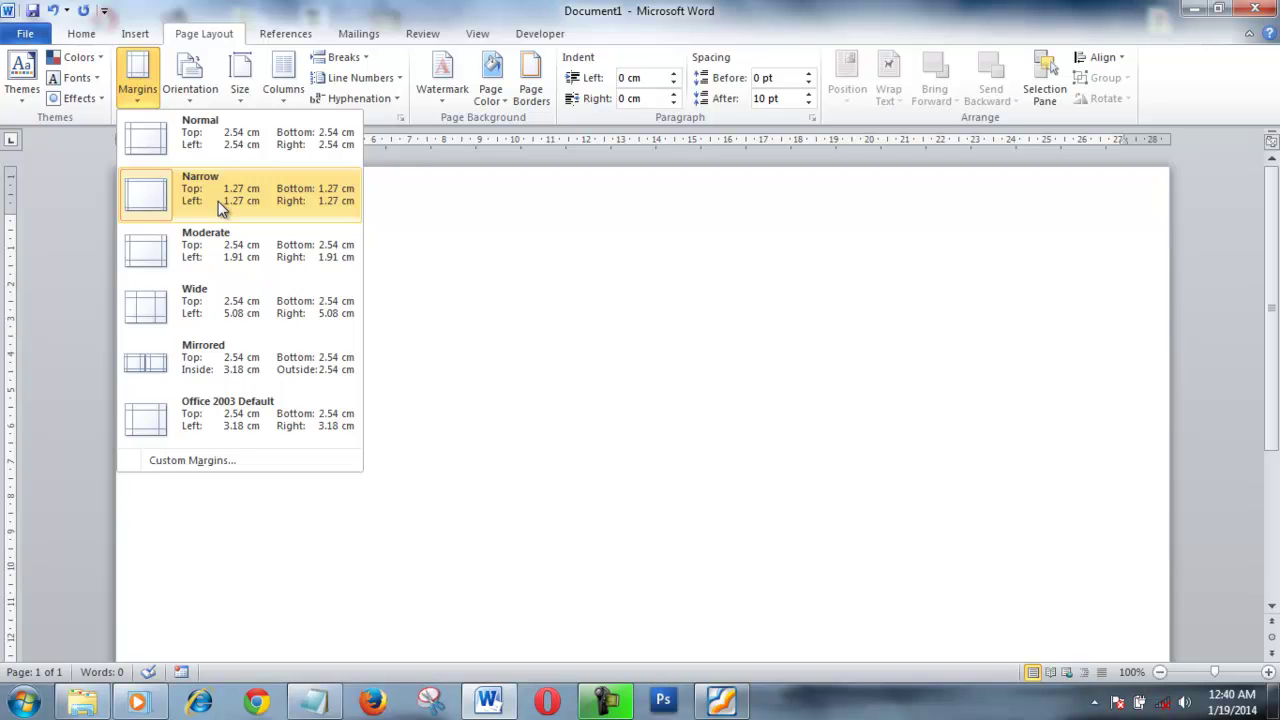
{"action": "left_click", "coordinate": [218, 201]}
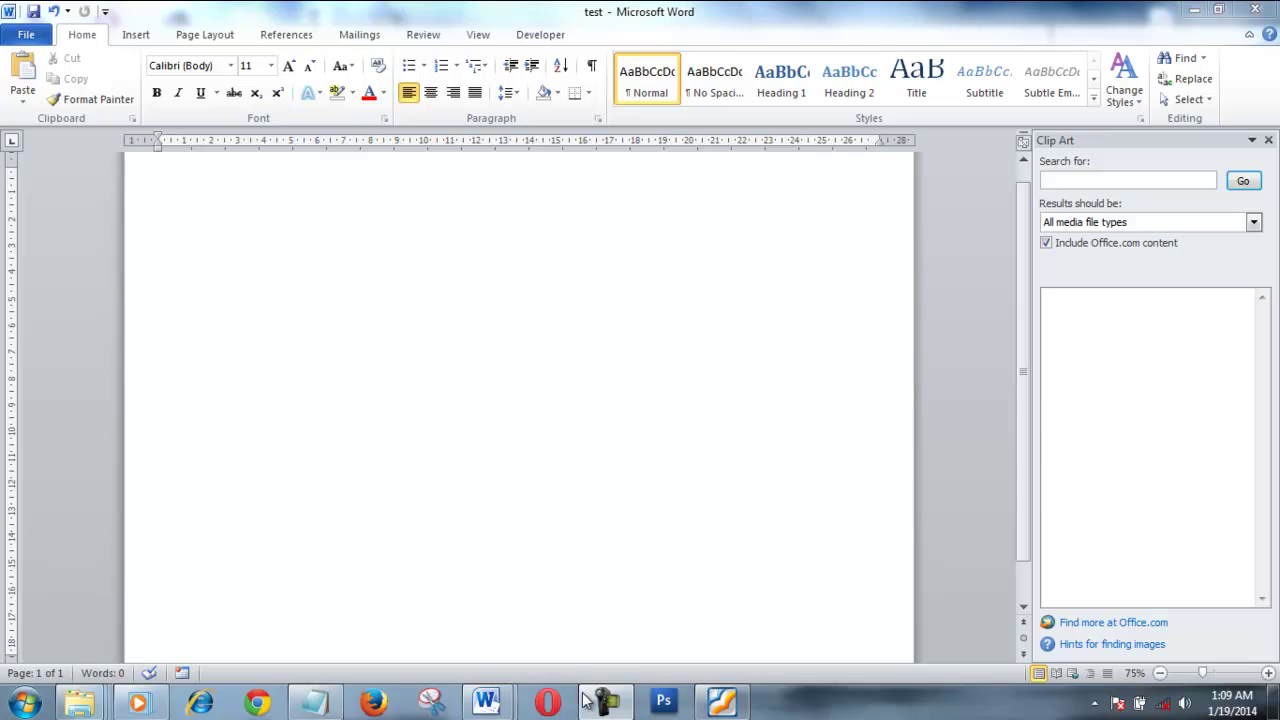
In the test document, draw a text box about 6.84 cm high and 5.01 cm wide near the page's upper-left corner.
{"action": "mouse_move", "coordinate": [486, 700]}
{"action": "left_click", "coordinate": [603, 571]}
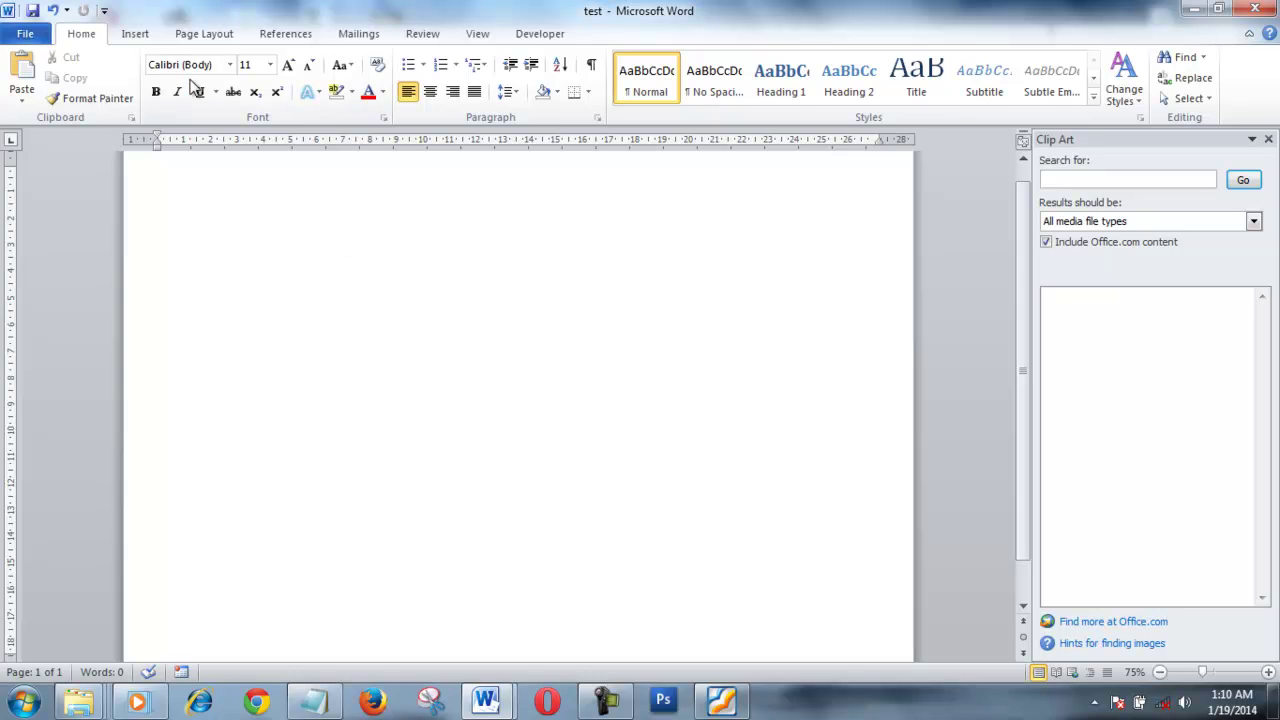
{"action": "left_click", "coordinate": [140, 34]}
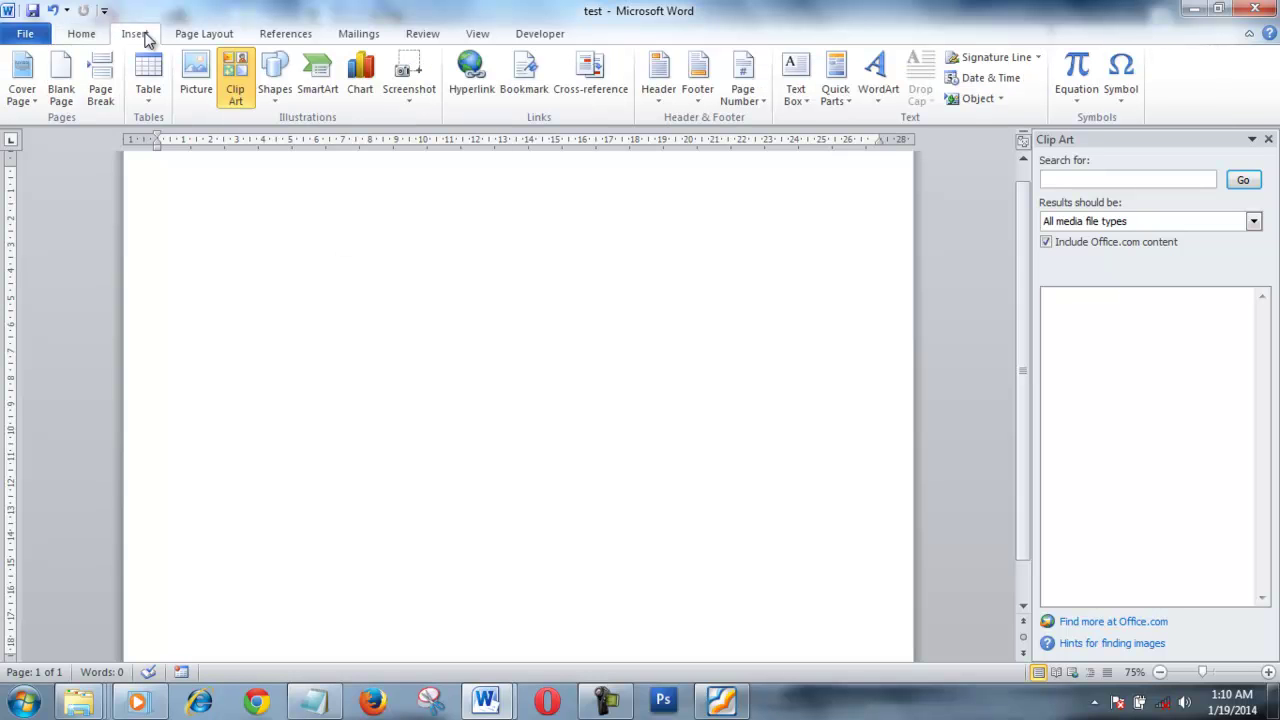
{"action": "left_click", "coordinate": [272, 100]}
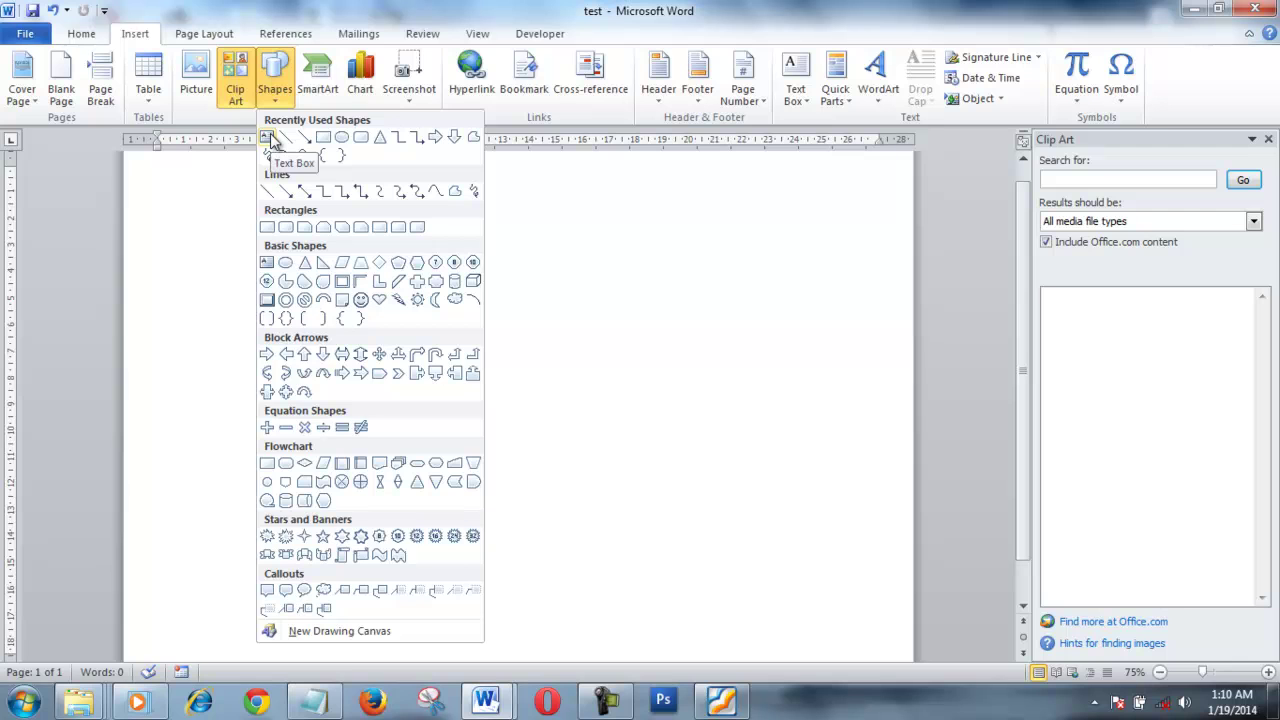
{"action": "left_click", "coordinate": [270, 138]}
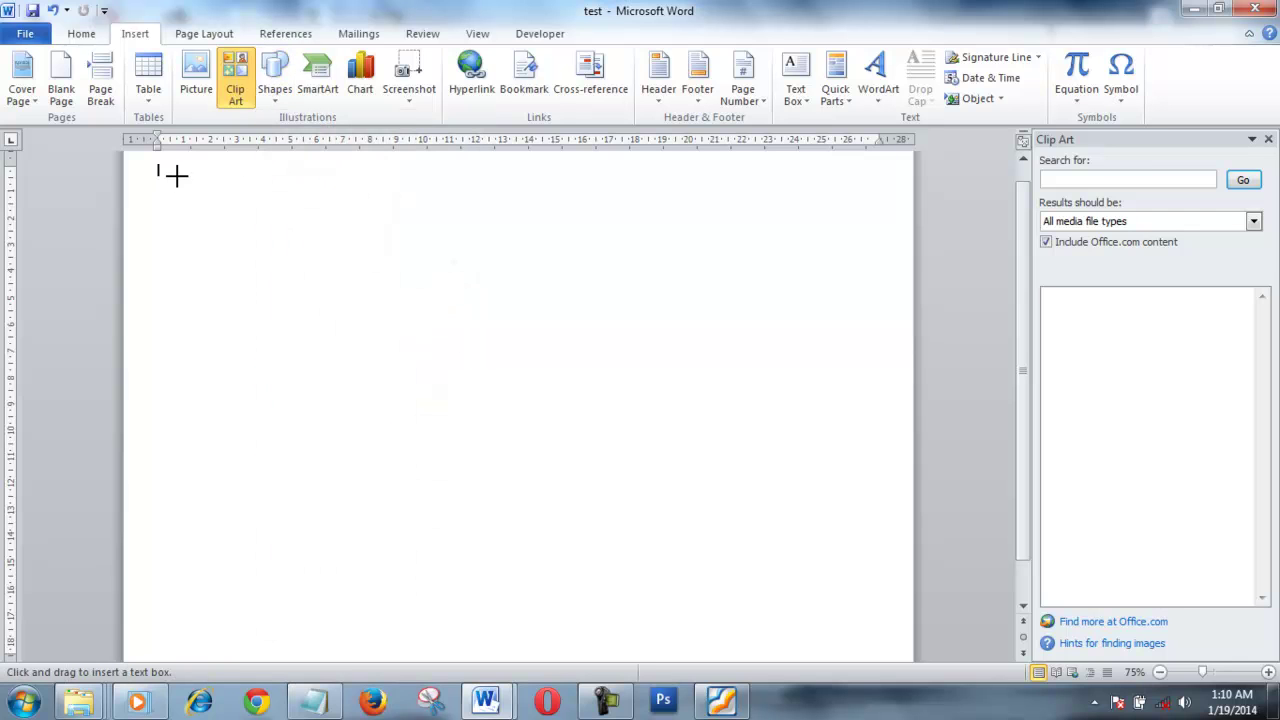
{"action": "left_click_drag", "start_coordinate": [167, 182], "coordinate": [303, 366]}
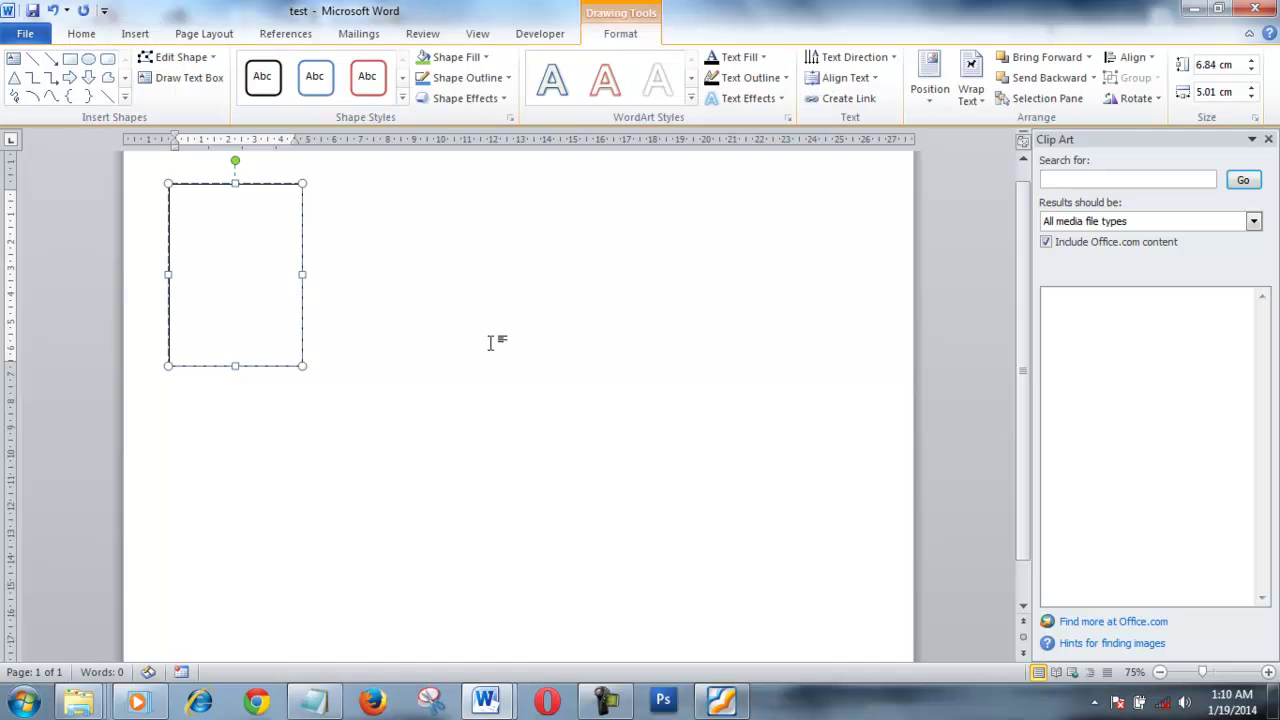
Copy the text box and paste the copy into the document as a picture.
{"action": "right_click", "coordinate": [276, 184]}
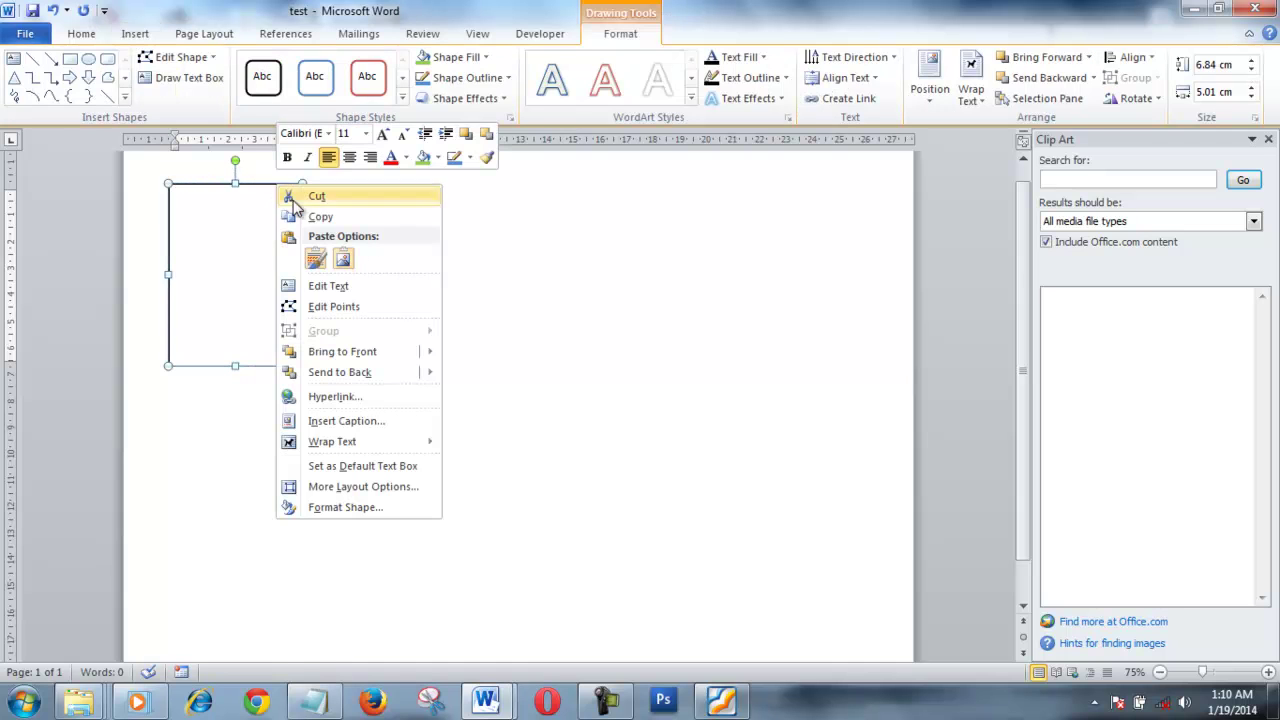
{"action": "left_click", "coordinate": [322, 216]}
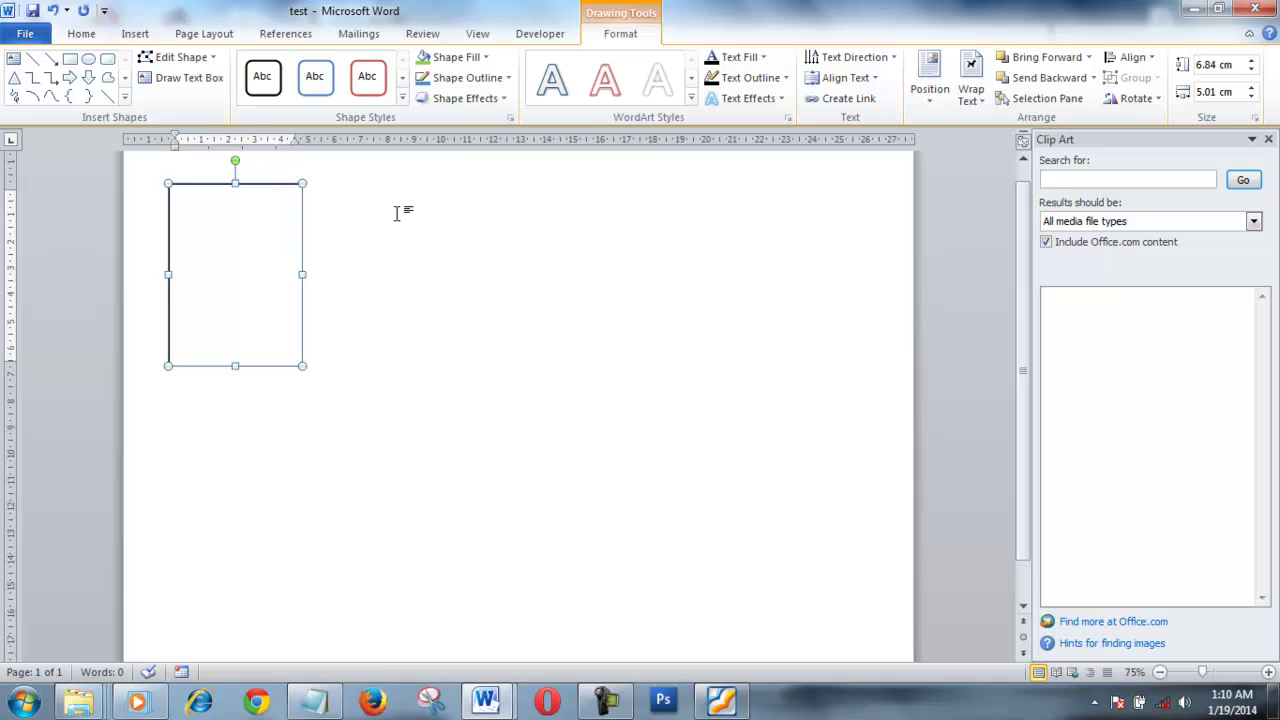
{"action": "right_click", "coordinate": [396, 213]}
{"action": "left_click", "coordinate": [461, 288]}
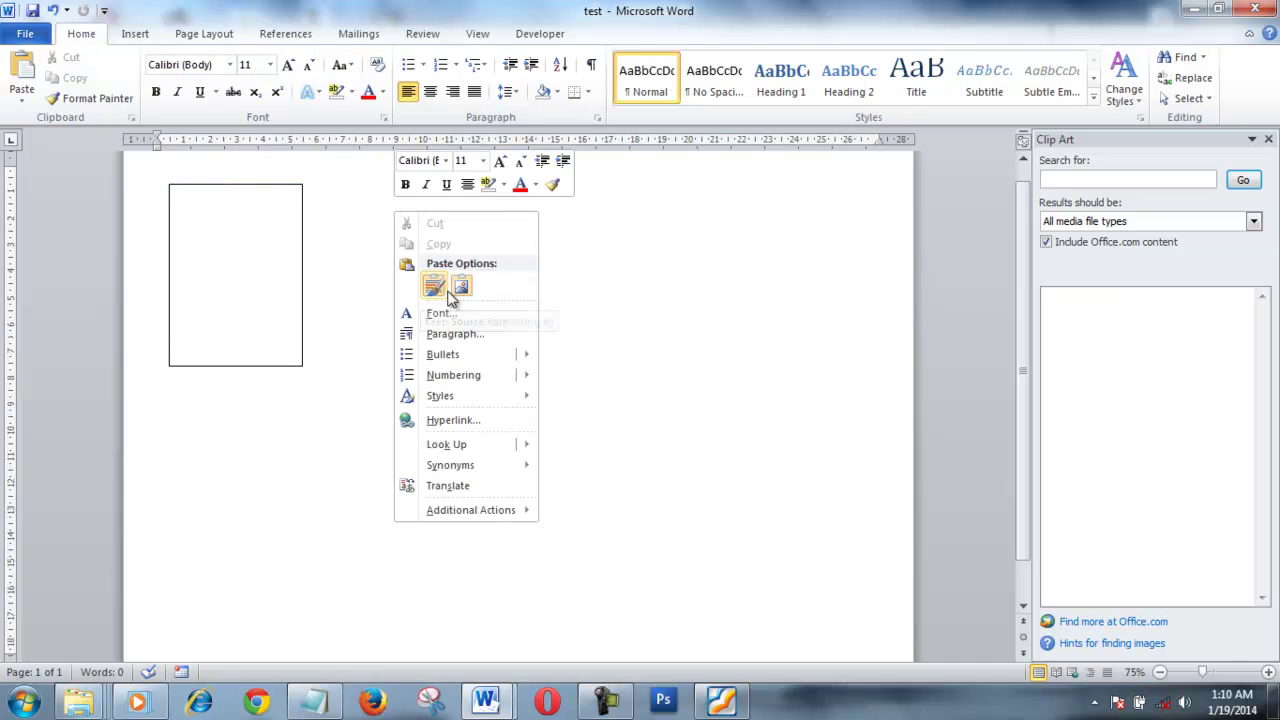
{"action": "left_click", "coordinate": [461, 288]}
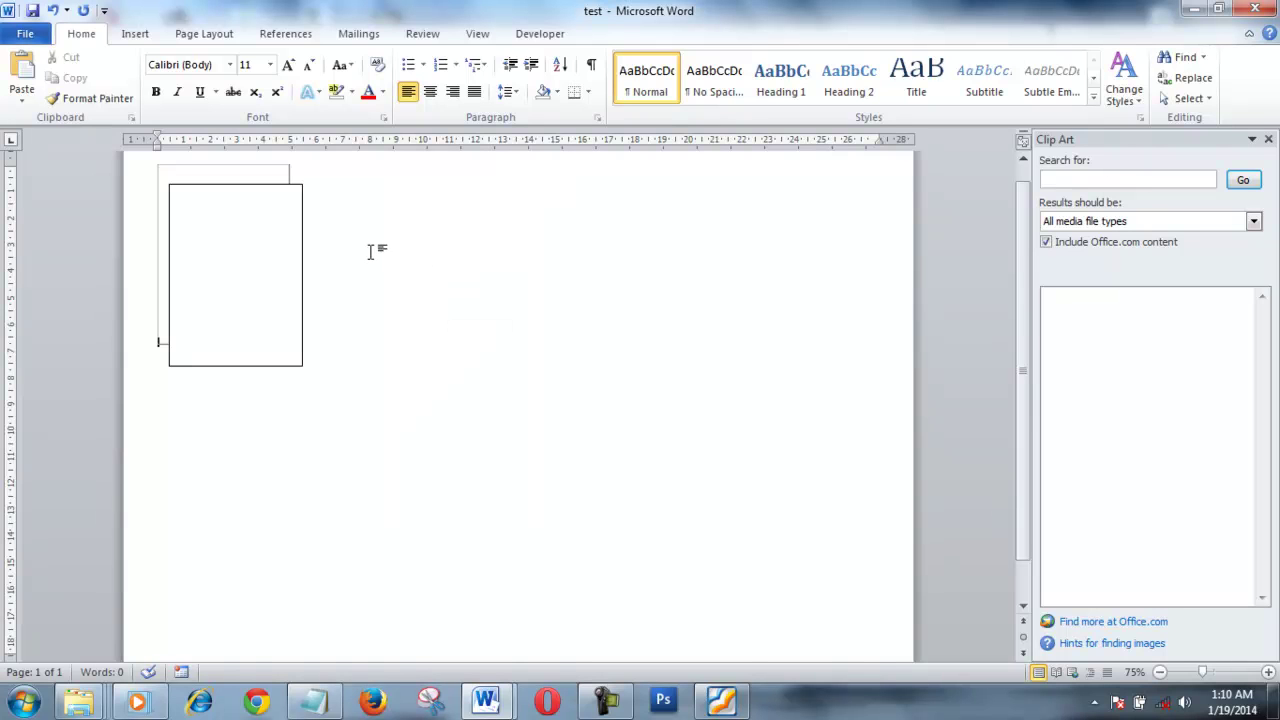
Move the original text box off the pasted picture and select each object to compare their contextual tools.
{"action": "left_click", "coordinate": [243, 188]}
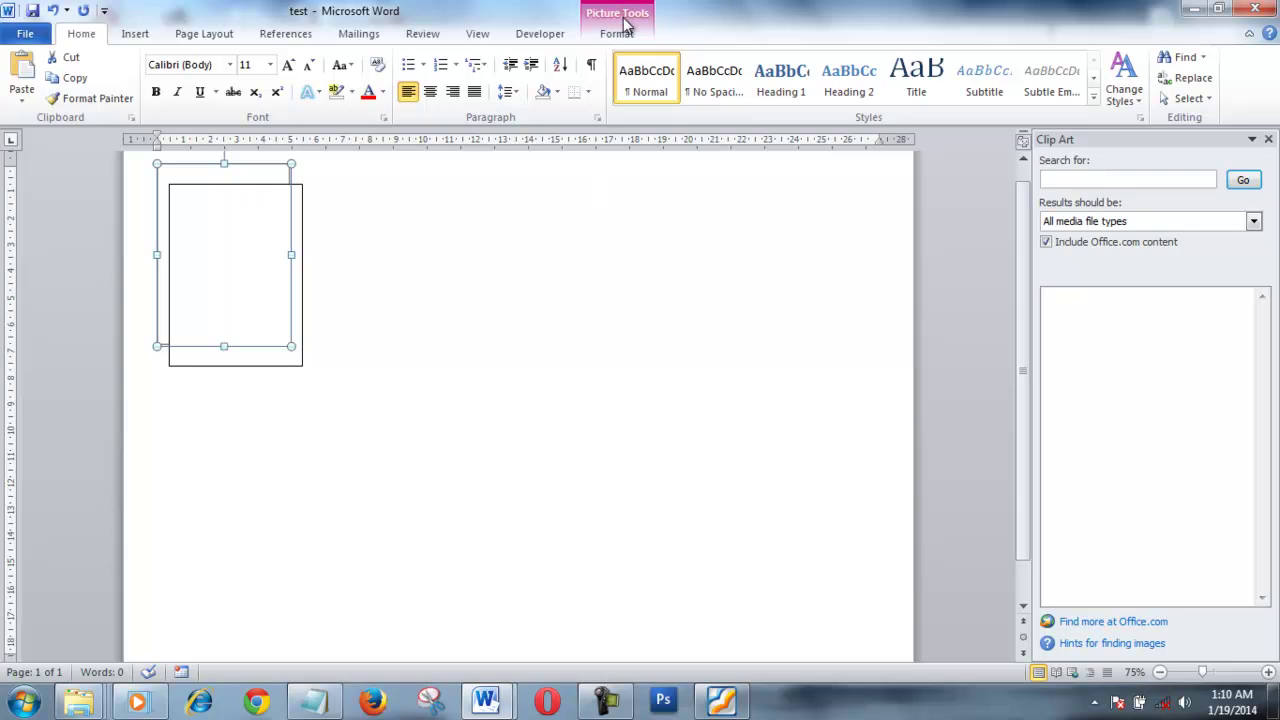
{"action": "left_click", "coordinate": [258, 186]}
{"action": "left_click_drag", "start_coordinate": [257, 184], "coordinate": [391, 218]}
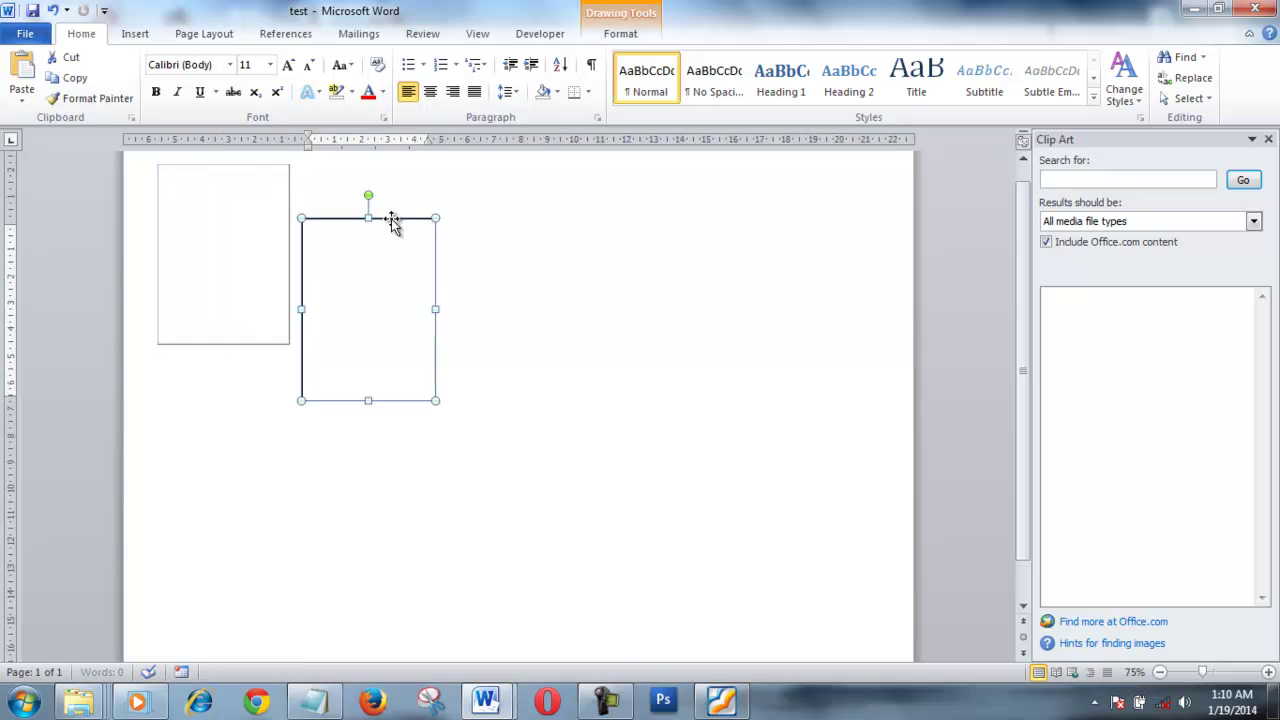
{"action": "left_click", "coordinate": [268, 173]}
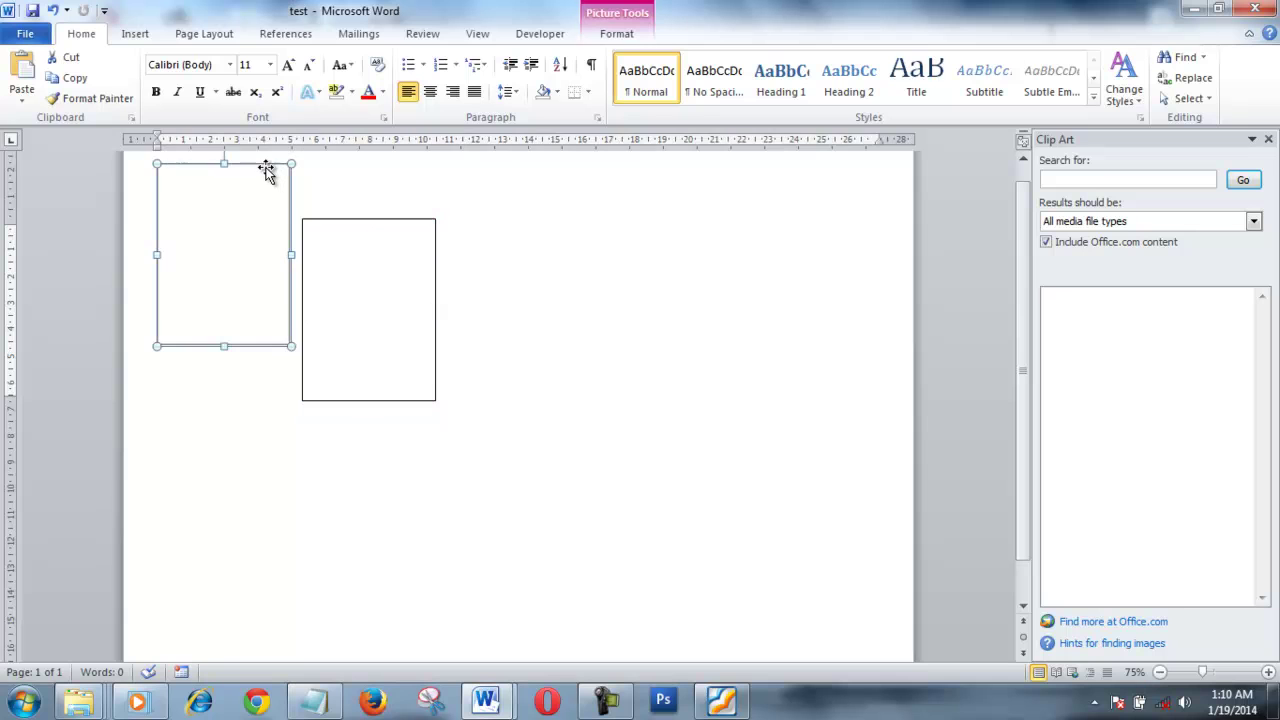
{"action": "left_click", "coordinate": [366, 224]}
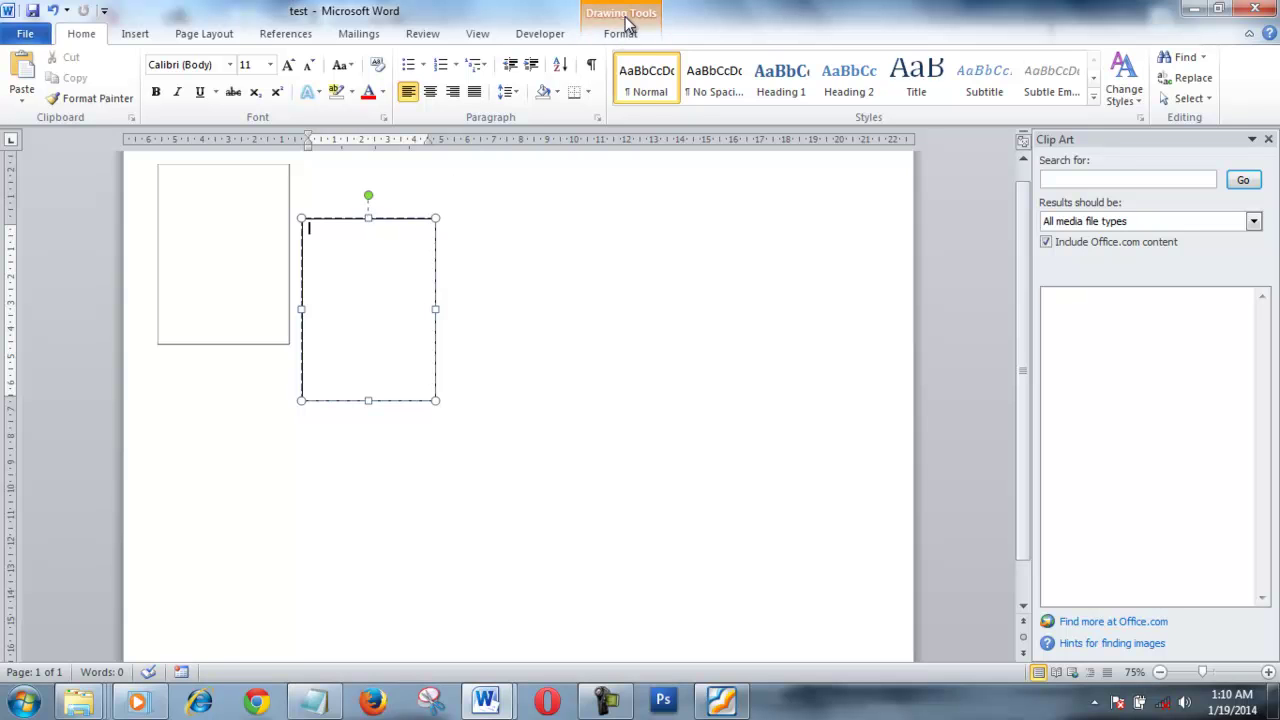
Delete the original text box, keeping only the pasted picture of it.
{"action": "right_click", "coordinate": [364, 217]}
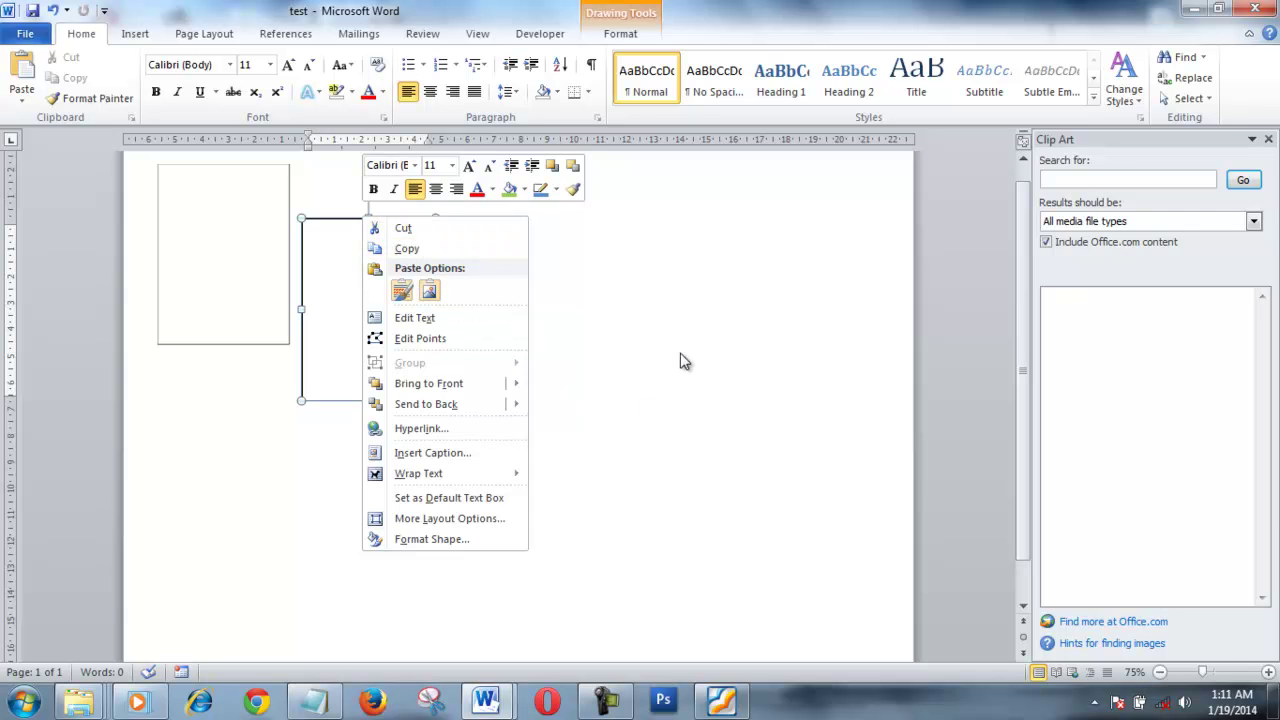
{"action": "left_click", "coordinate": [322, 219]}
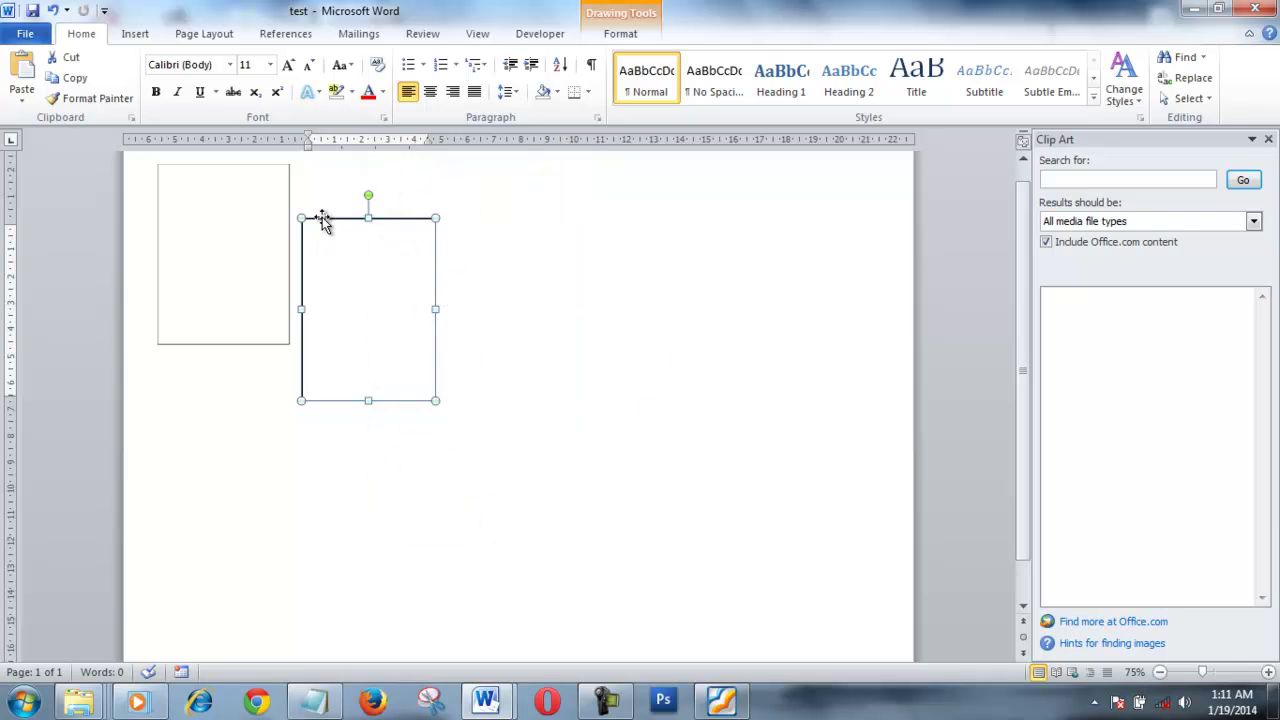
{"action": "key", "text": "Delete"}
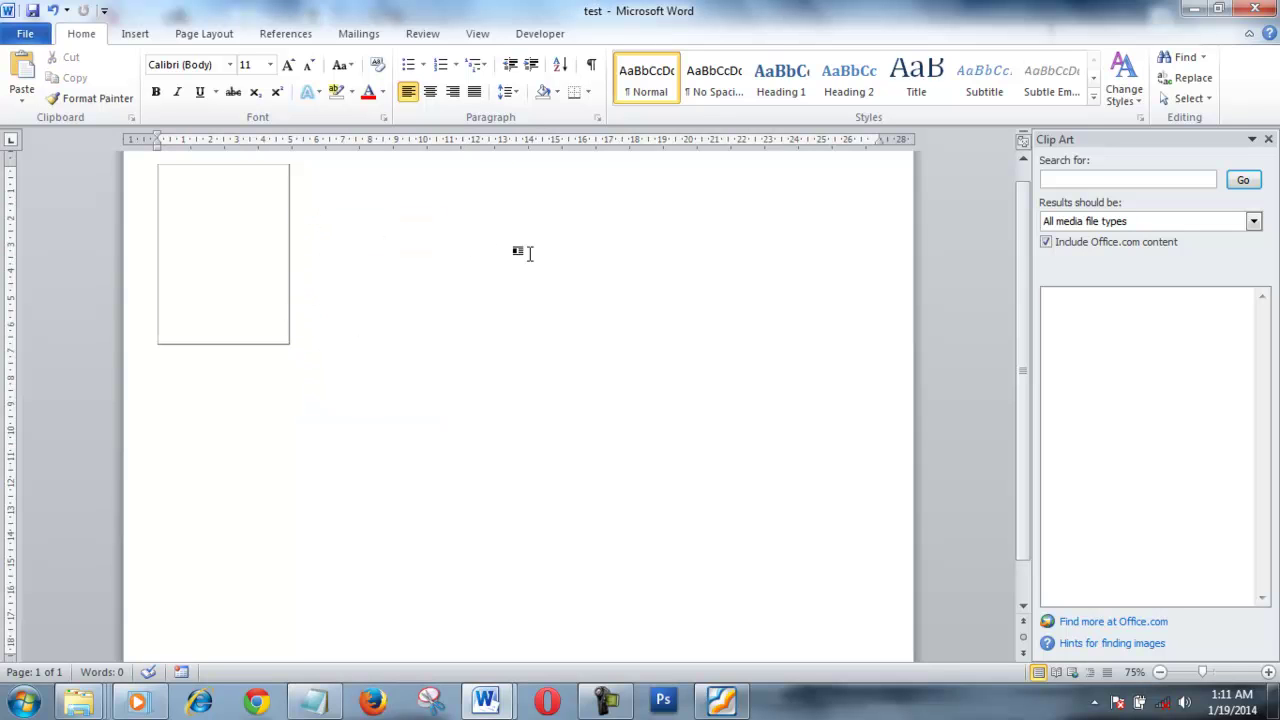
Enlarge the pasted picture proportionally from its lower-right corner to about 10 cm wide.
{"action": "left_click", "coordinate": [283, 344]}
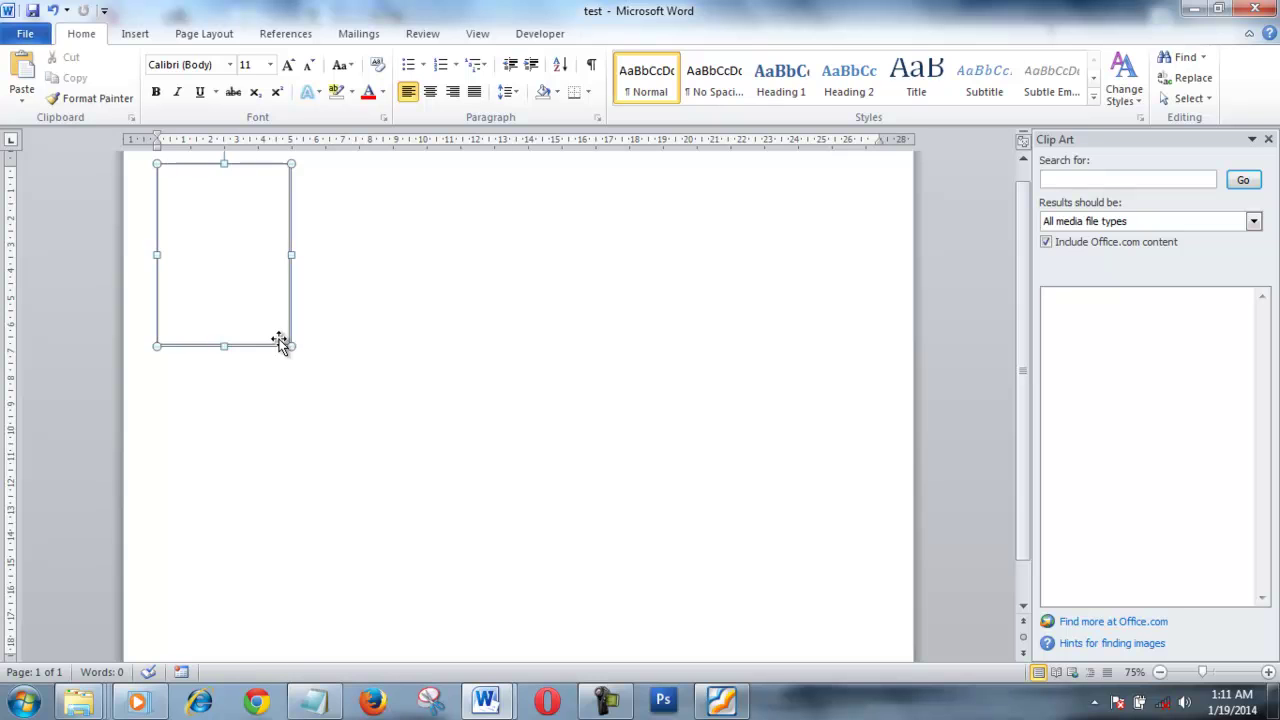
{"action": "left_click_drag", "start_coordinate": [292, 347], "coordinate": [432, 537]}
{"action": "scroll", "coordinate": [535, 460], "scroll_direction": "down", "scroll_amount": 1}
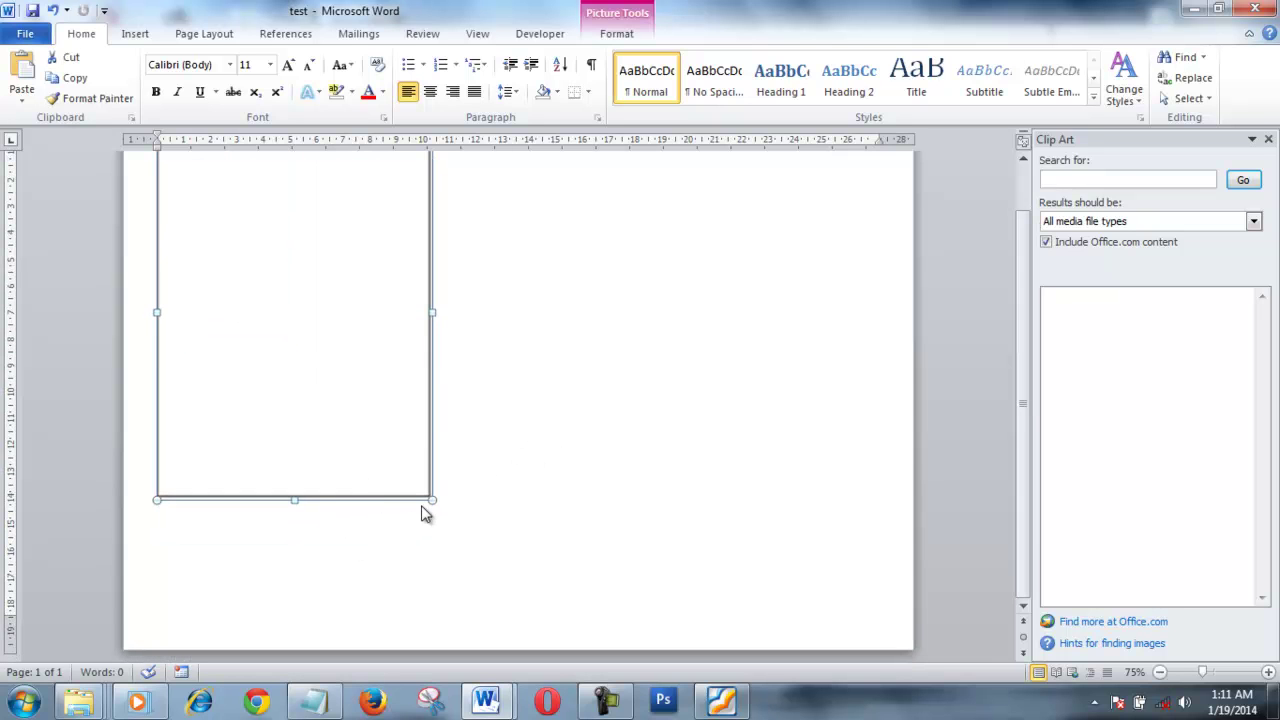
Enlarge the pasted picture proportionally down to the page's bottom margin, and narrow it from its right edge to about 5.6 cm wide.
{"action": "left_click_drag", "start_coordinate": [432, 500], "coordinate": [365, 625]}
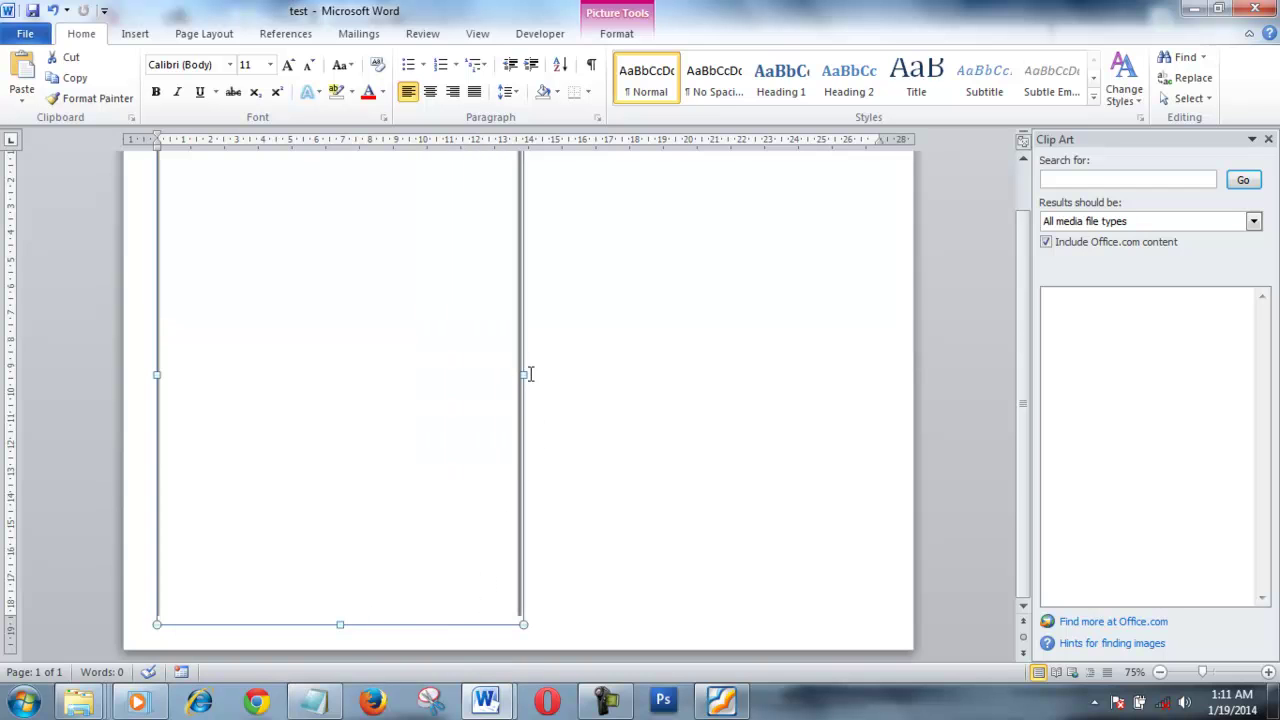
{"action": "left_click_drag", "start_coordinate": [521, 376], "coordinate": [306, 391]}
{"action": "scroll", "coordinate": [571, 417], "scroll_direction": "up", "scroll_amount": 2}
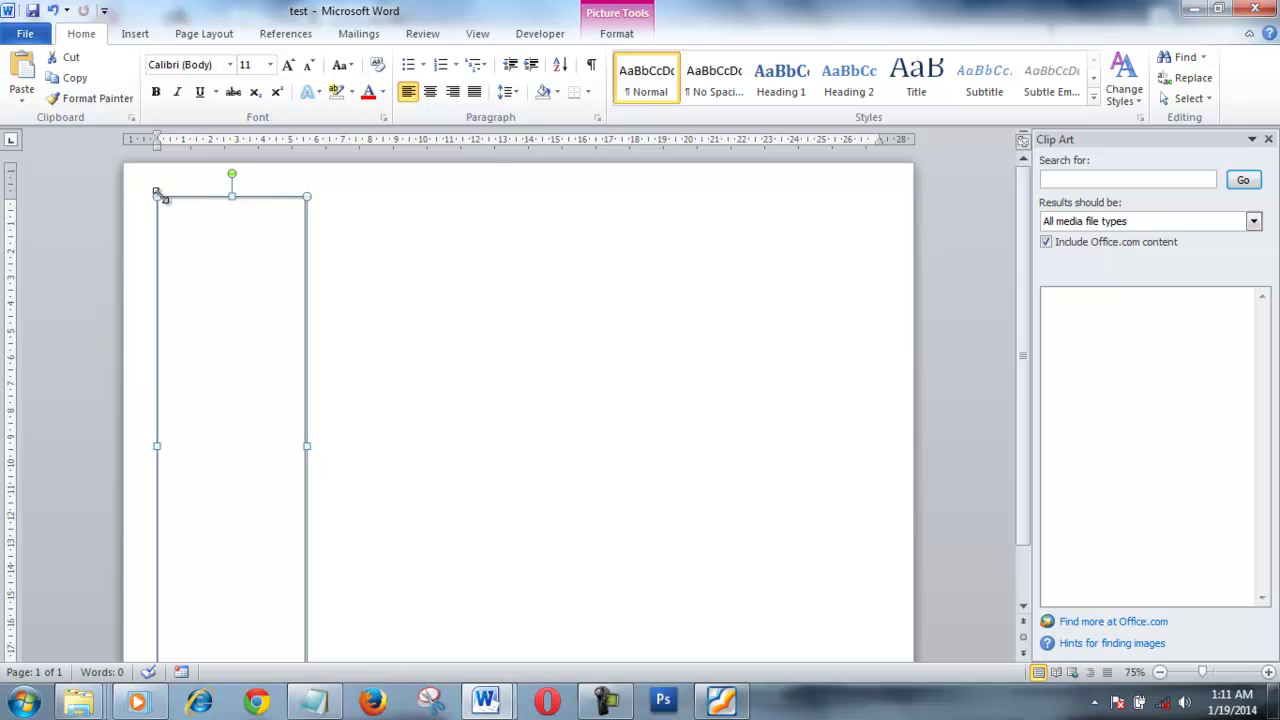
Shorten the picture slightly from its bottom edge to a height of about 18.2 cm.
{"action": "left_click", "coordinate": [365, 430]}
{"action": "scroll", "coordinate": [323, 320], "scroll_direction": "down", "scroll_amount": 1}
{"action": "scroll", "coordinate": [426, 357], "scroll_direction": "up", "scroll_amount": 1}
{"action": "scroll", "coordinate": [434, 377], "scroll_direction": "down", "scroll_amount": 3}
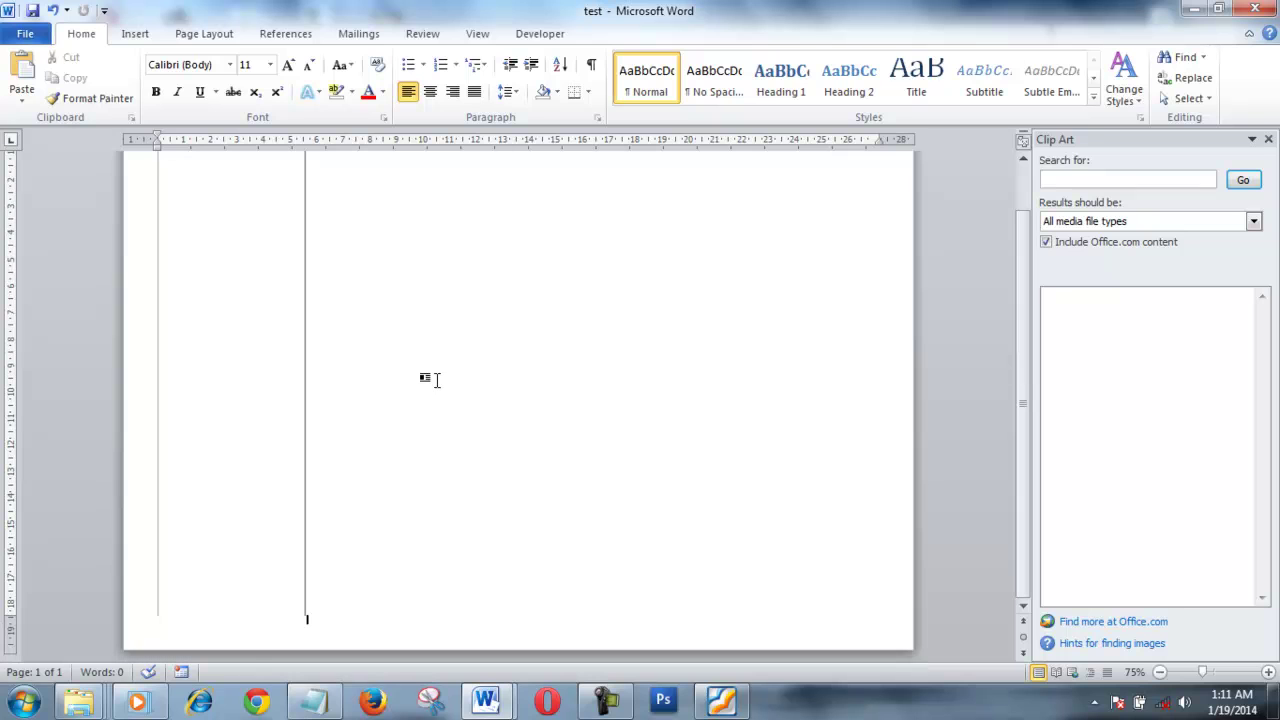
{"action": "left_click", "coordinate": [306, 608]}
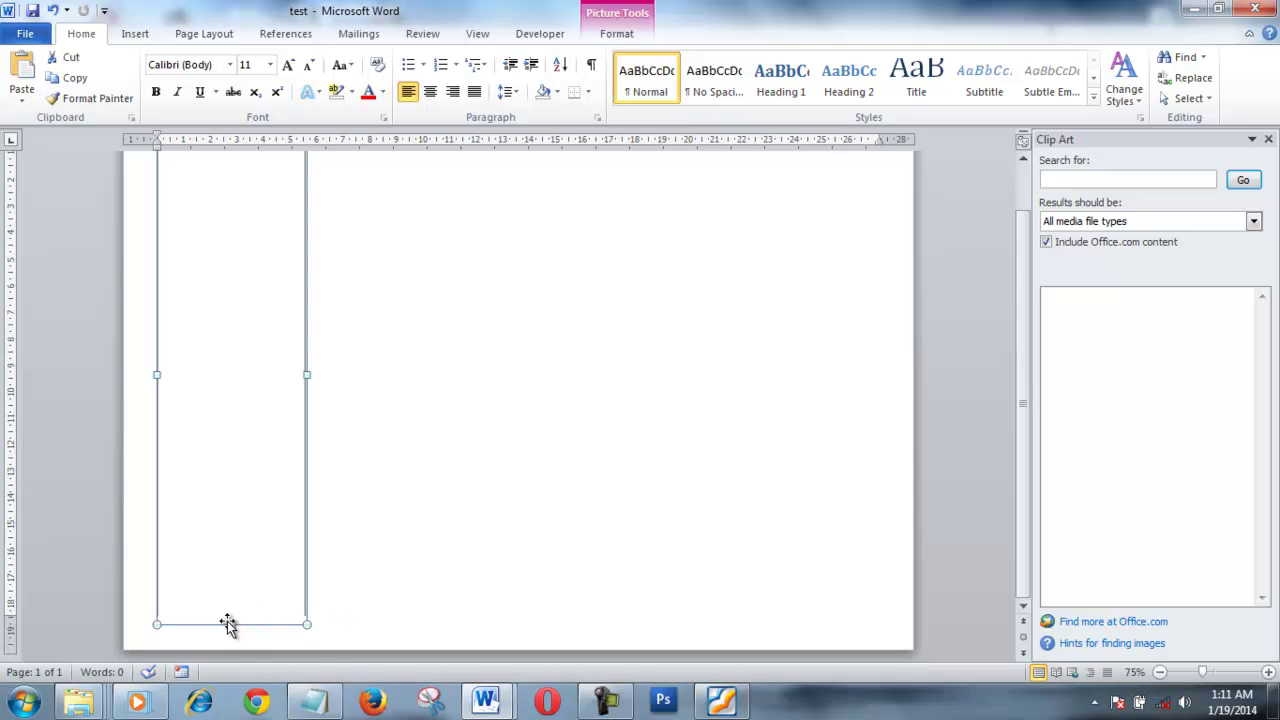
{"action": "left_click", "coordinate": [500, 608]}
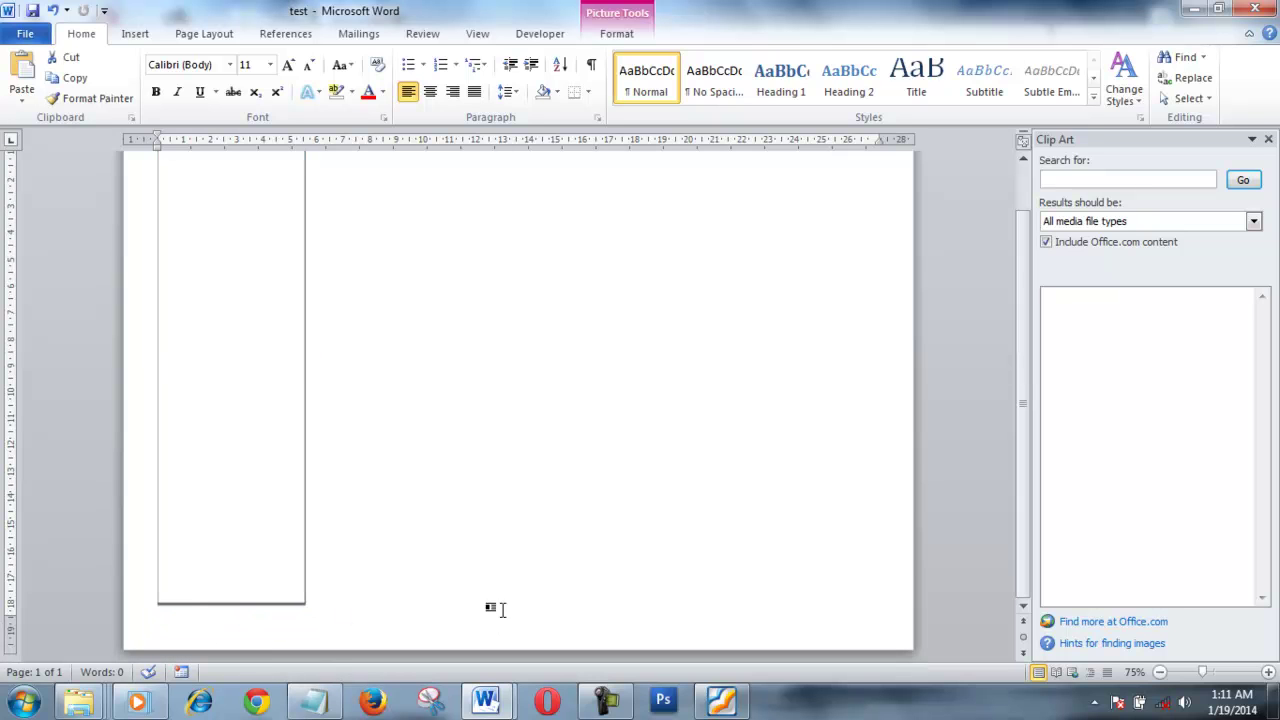
{"action": "scroll", "coordinate": [493, 575], "scroll_direction": "up", "scroll_amount": 3}
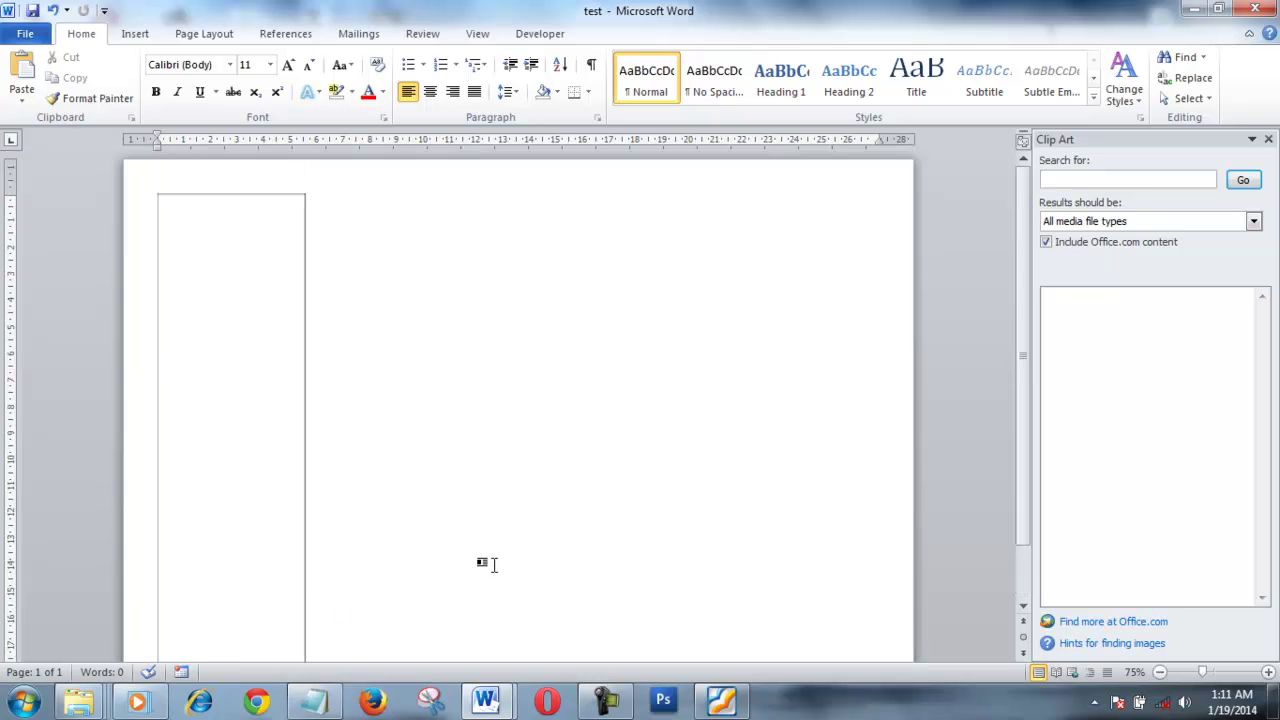
Copy the tall picture and paste a second one beside it using the Picture paste option.
{"action": "left_click", "coordinate": [299, 287]}
{"action": "right_click", "coordinate": [301, 288]}
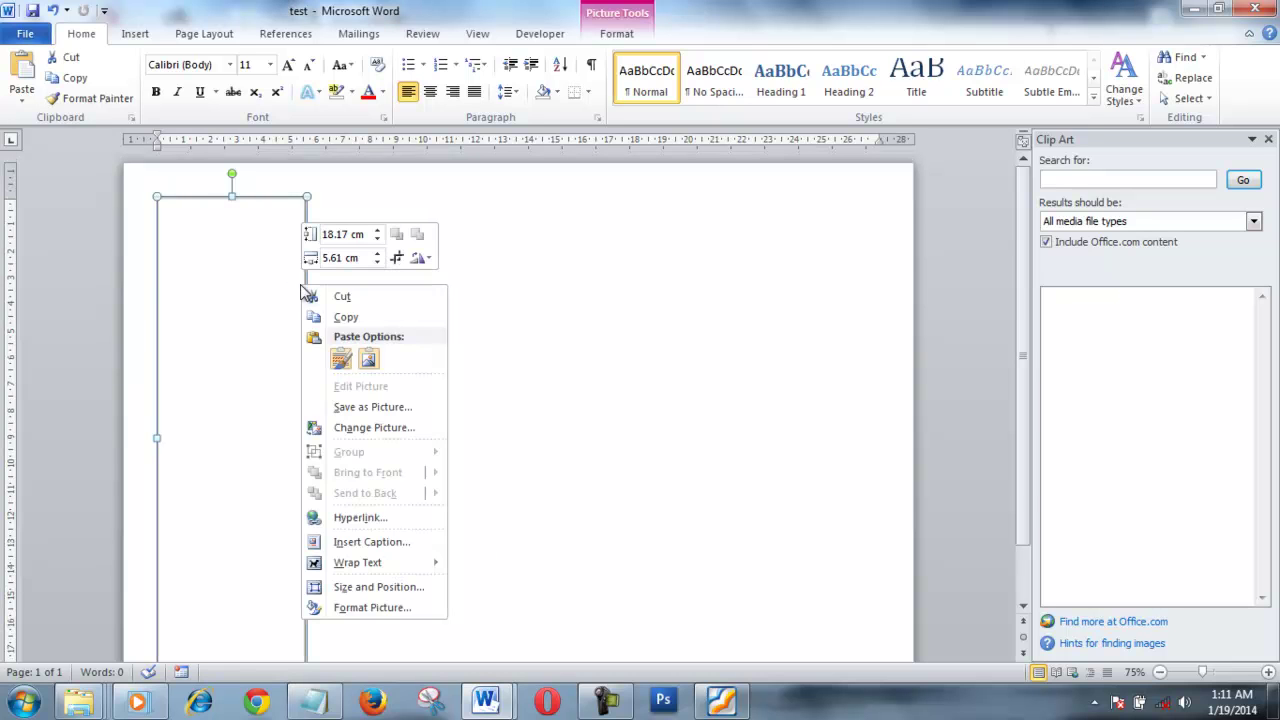
{"action": "left_click", "coordinate": [343, 318]}
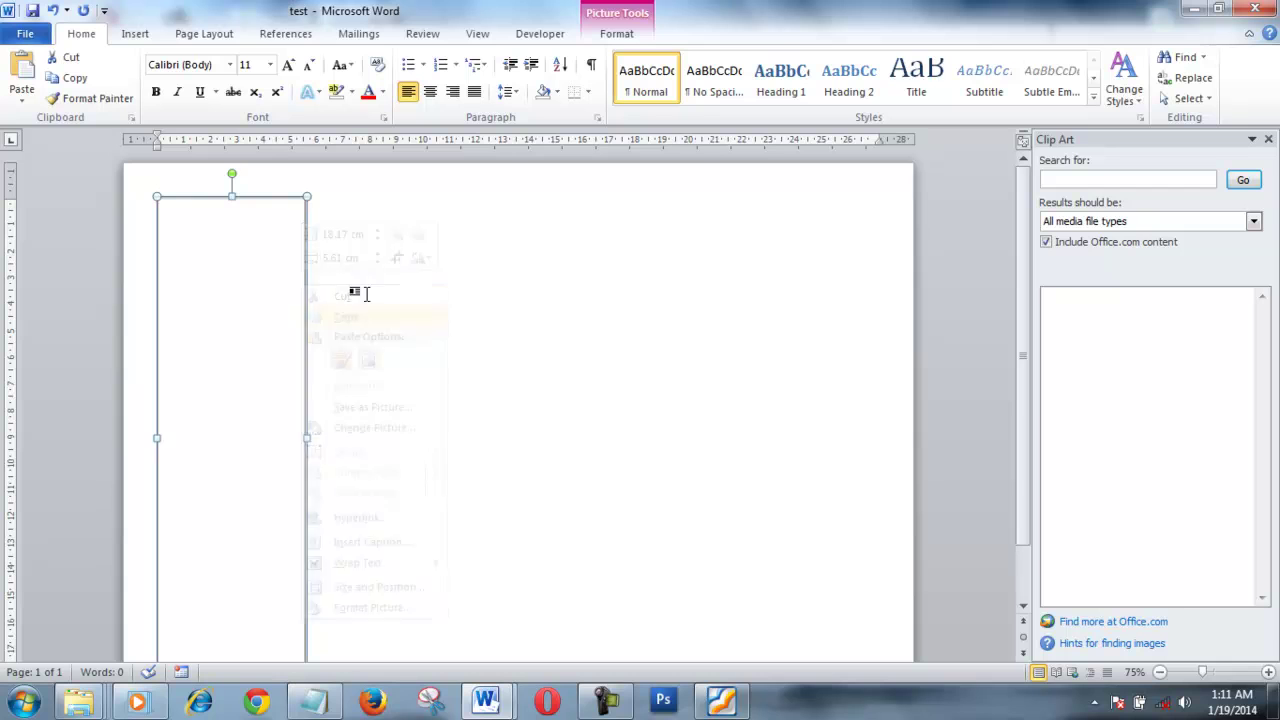
{"action": "right_click", "coordinate": [423, 280]}
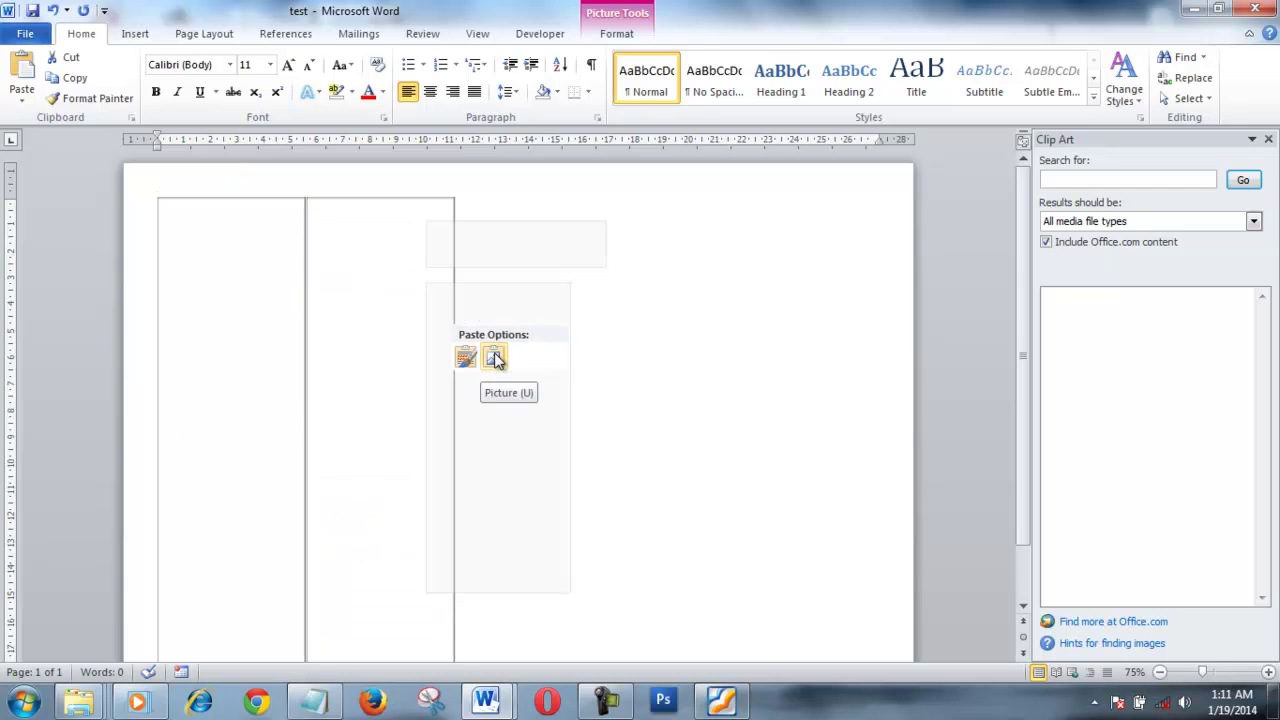
{"action": "left_click", "coordinate": [496, 360]}
Paste two more copies as pictures so that four tall columns stand side by side on the page.
{"action": "left_click_drag", "start_coordinate": [391, 213], "coordinate": [472, 197]}
{"action": "right_click", "coordinate": [500, 236]}
{"action": "mouse_move", "coordinate": [576, 392]}
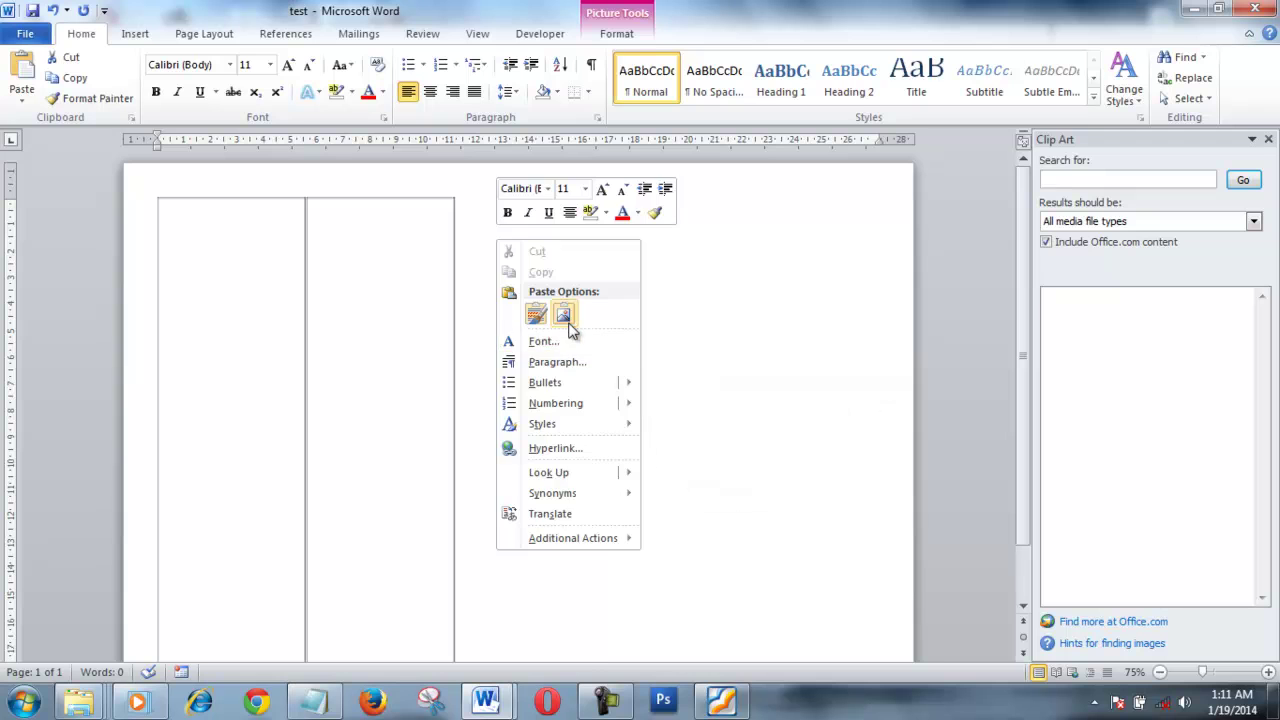
{"action": "left_click", "coordinate": [564, 316]}
{"action": "left_click", "coordinate": [716, 312]}
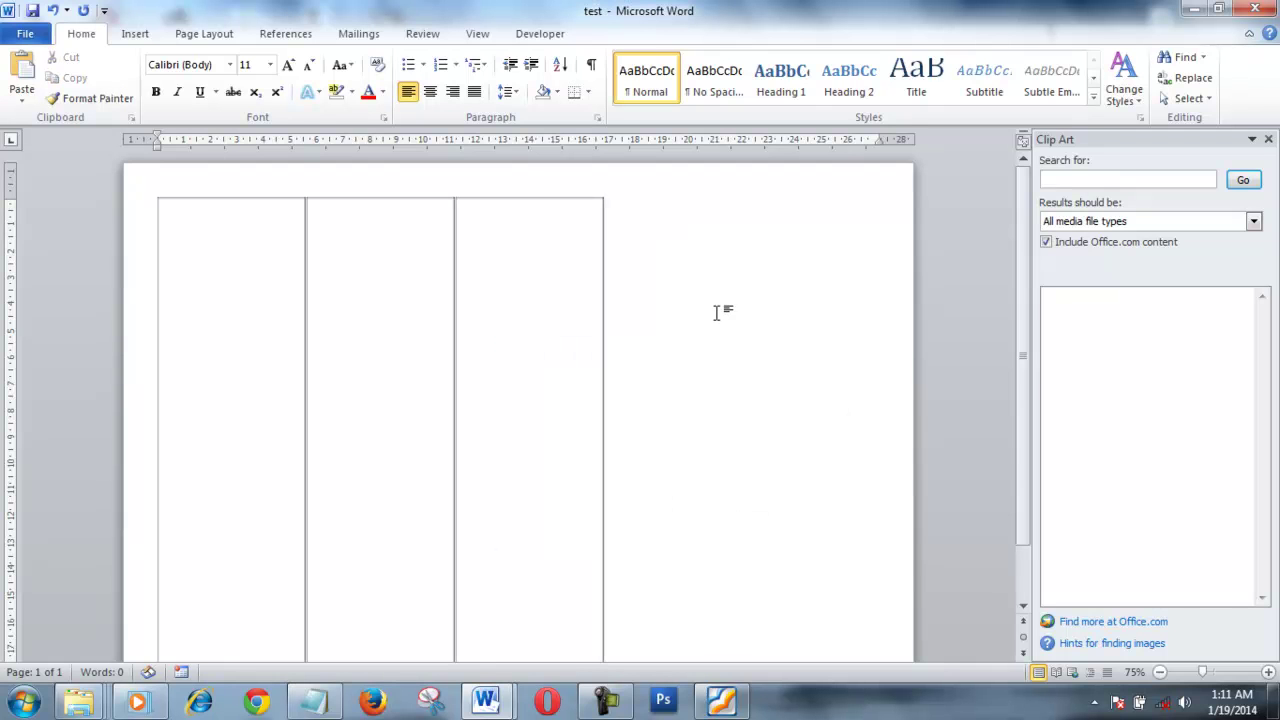
{"action": "right_click", "coordinate": [601, 206]}
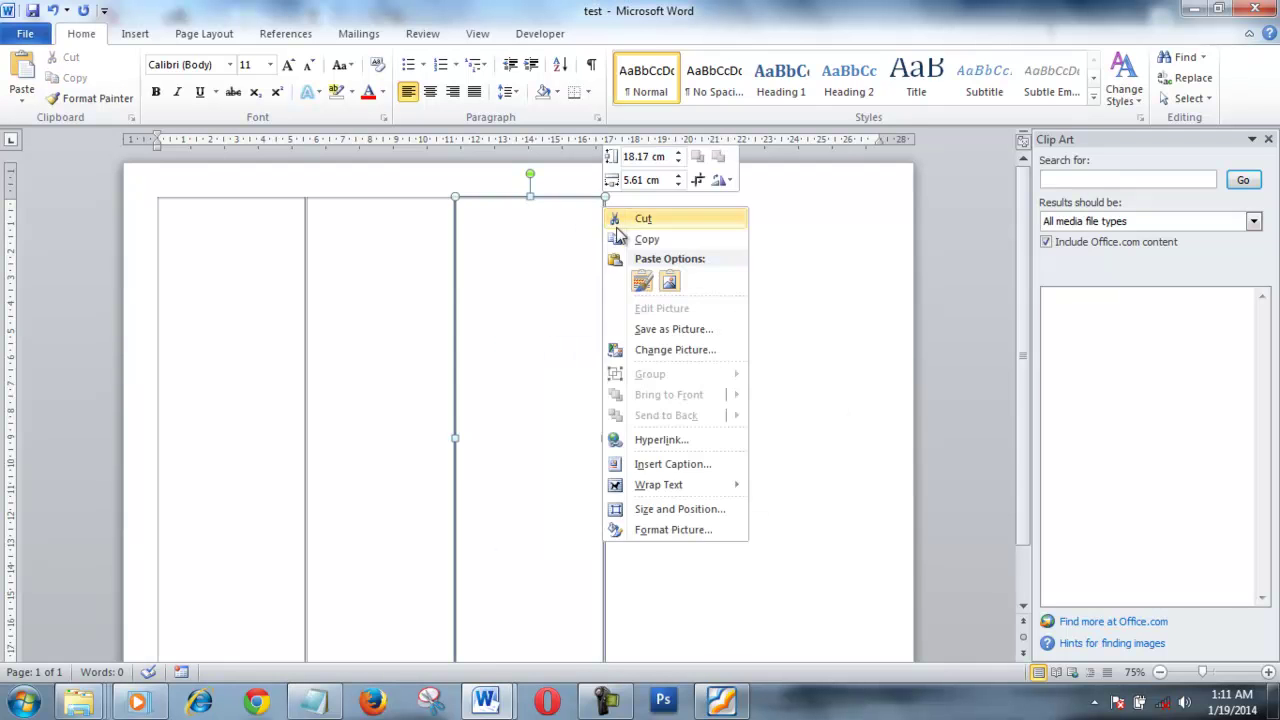
{"action": "left_click", "coordinate": [672, 285]}
{"action": "left_click", "coordinate": [751, 334]}
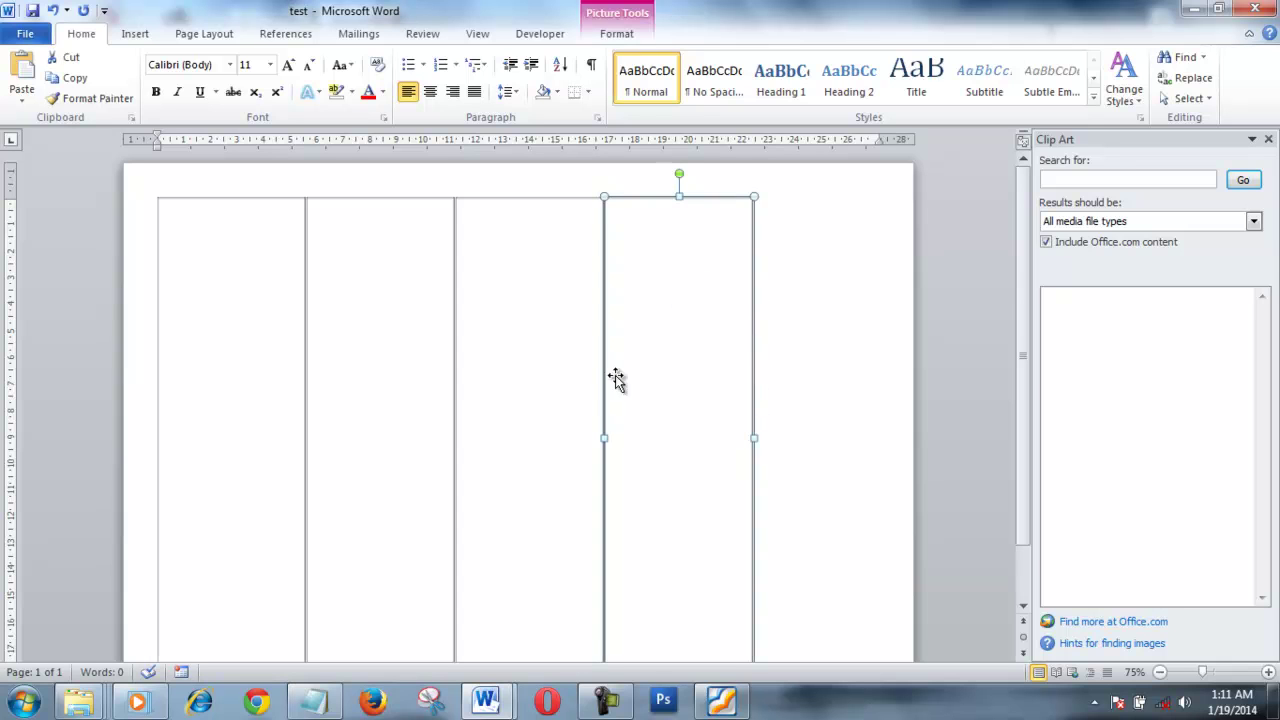
Widen the first picture to about 6.1 cm and narrow the third to about 5.4 cm.
{"action": "left_click", "coordinate": [304, 418]}
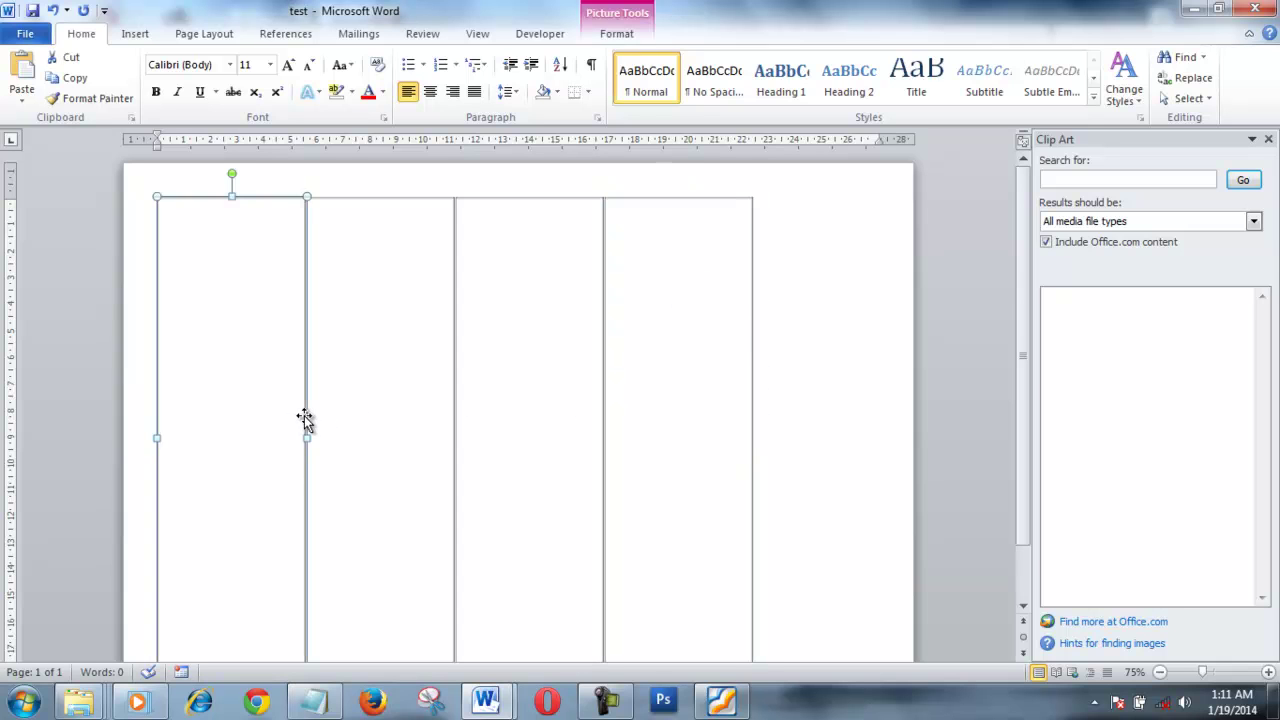
{"action": "left_click_drag", "start_coordinate": [305, 436], "coordinate": [318, 437]}
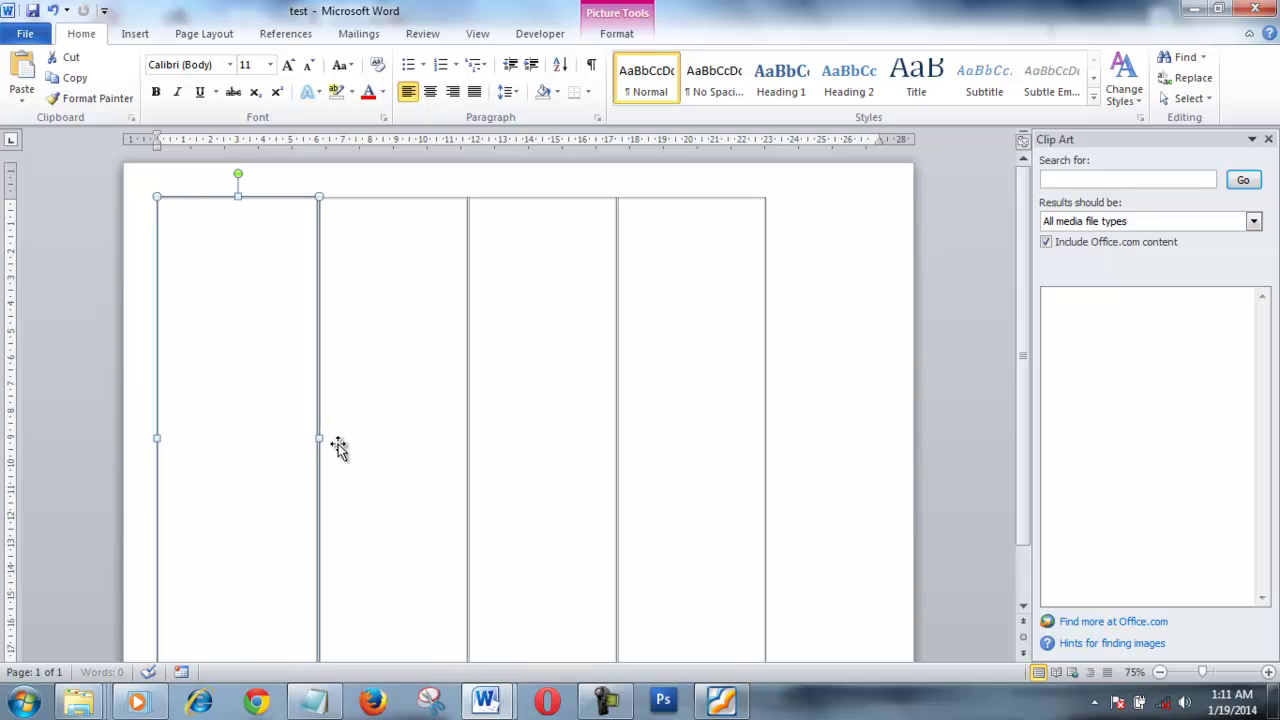
{"action": "left_click", "coordinate": [469, 440]}
{"action": "mouse_move", "coordinate": [618, 437]}
{"action": "left_mouse_down"}
{"action": "mouse_move", "coordinate": [711, 429]}
{"action": "mouse_move", "coordinate": [613, 421]}
{"action": "left_mouse_up"}
Adjust the third picture's width to about 5.6 cm and the fourth's to about 6 cm.
{"action": "left_click", "coordinate": [762, 437]}
{"action": "left_click_drag", "start_coordinate": [761, 437], "coordinate": [790, 437]}
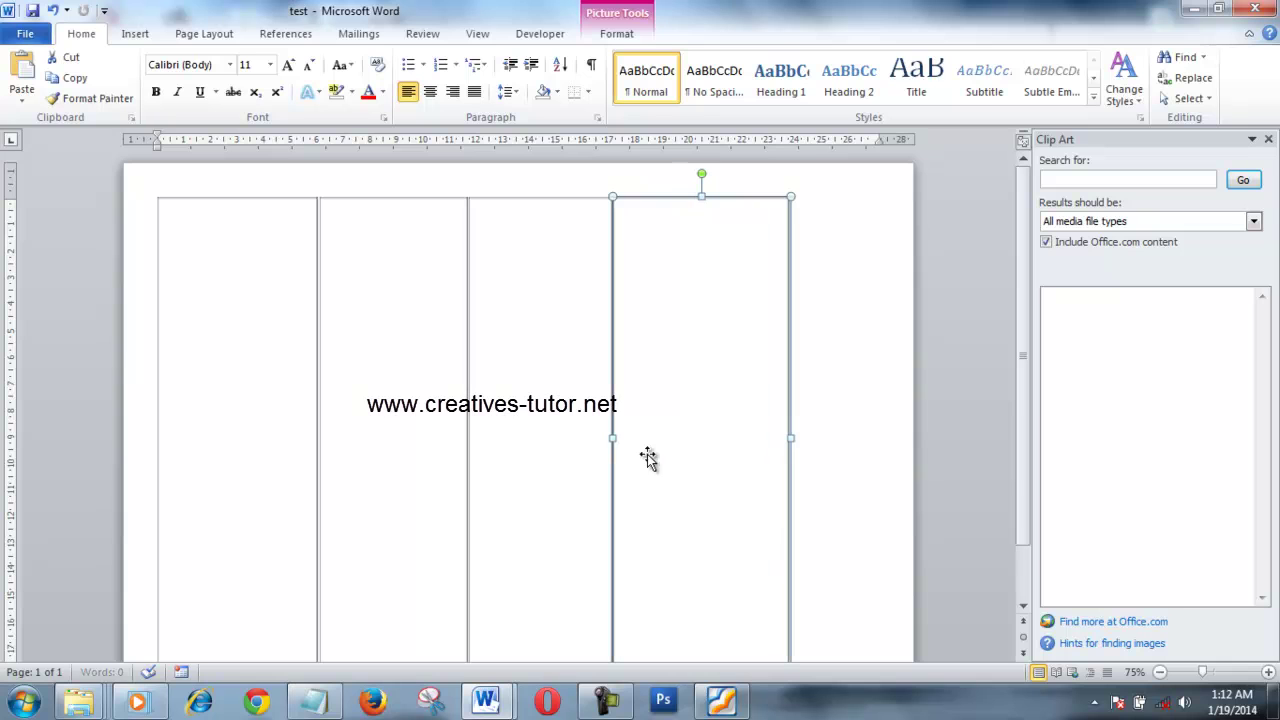
{"action": "left_click_drag", "start_coordinate": [612, 437], "coordinate": [625, 437]}
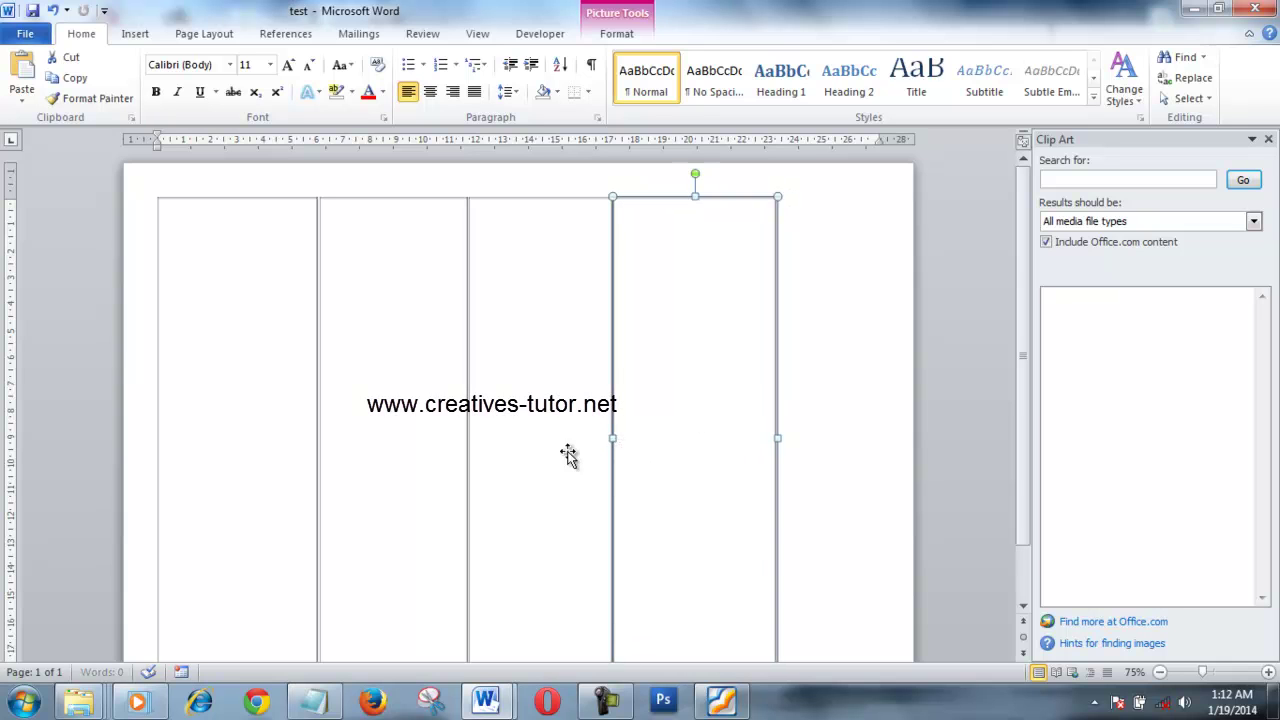
{"action": "left_click", "coordinate": [469, 439]}
{"action": "left_click_drag", "start_coordinate": [469, 440], "coordinate": [479, 443]}
{"action": "left_click_drag", "start_coordinate": [604, 437], "coordinate": [617, 438]}
{"action": "left_click", "coordinate": [780, 431]}
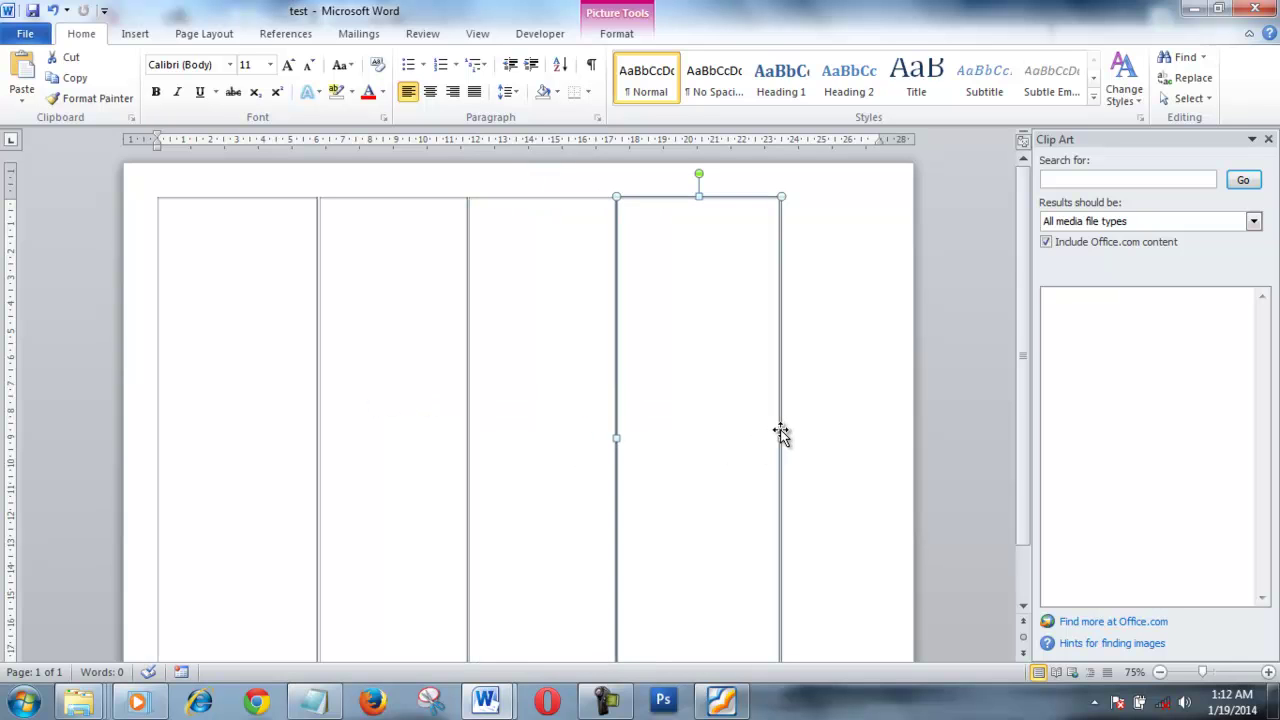
{"action": "left_click_drag", "start_coordinate": [781, 433], "coordinate": [803, 437]}
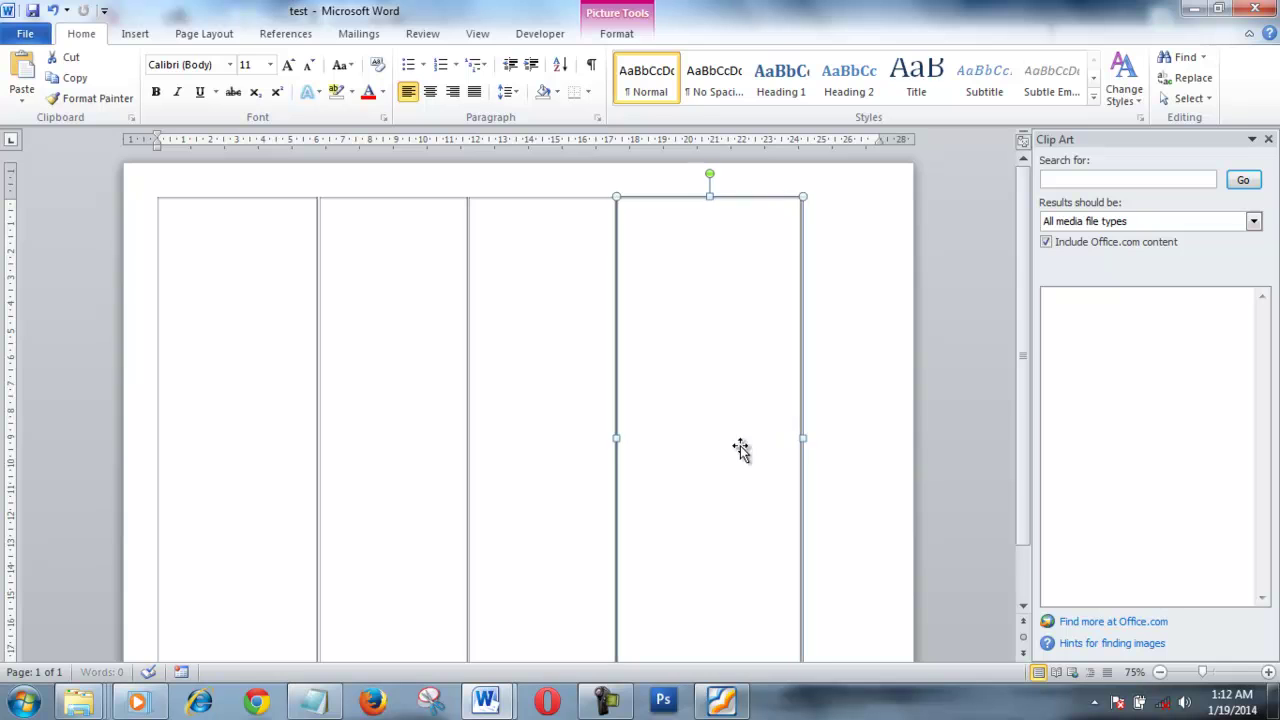
{"action": "left_click_drag", "start_coordinate": [616, 437], "coordinate": [643, 448]}
Widen the second picture to about 6.3 cm and the fourth to about 6.6 cm.
{"action": "left_click", "coordinate": [467, 437]}
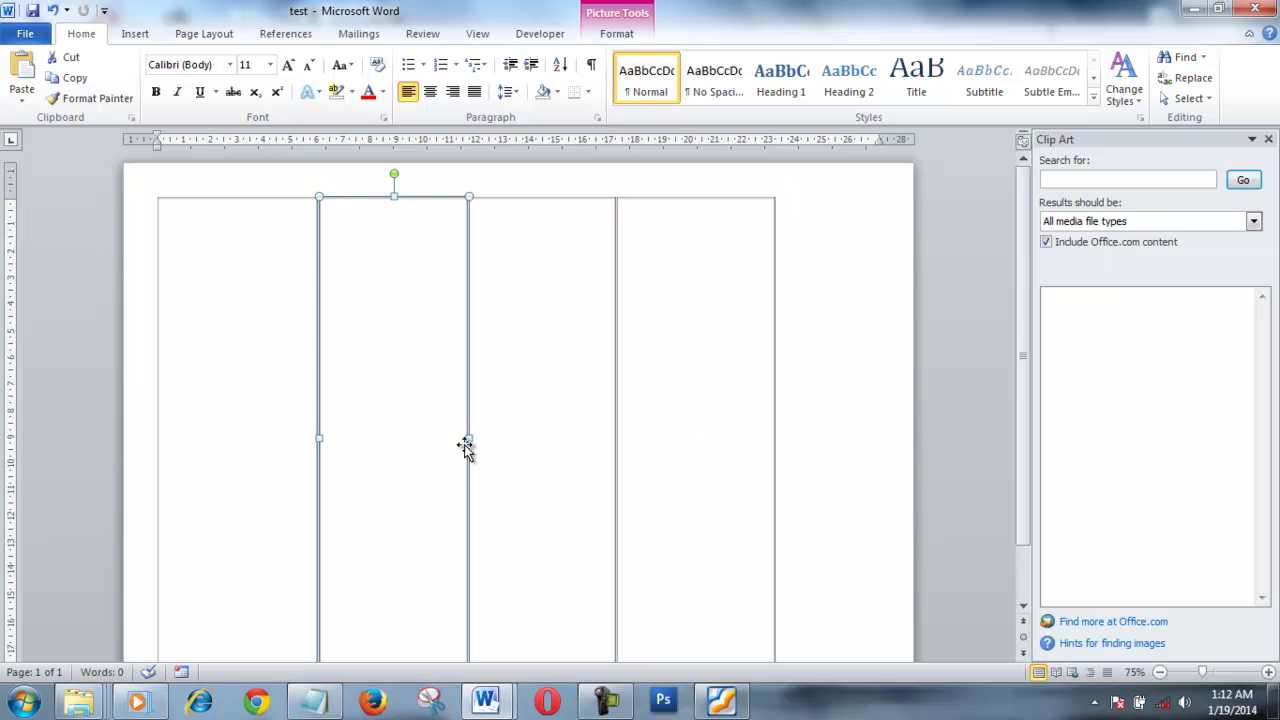
{"action": "left_click_drag", "start_coordinate": [471, 437], "coordinate": [488, 438]}
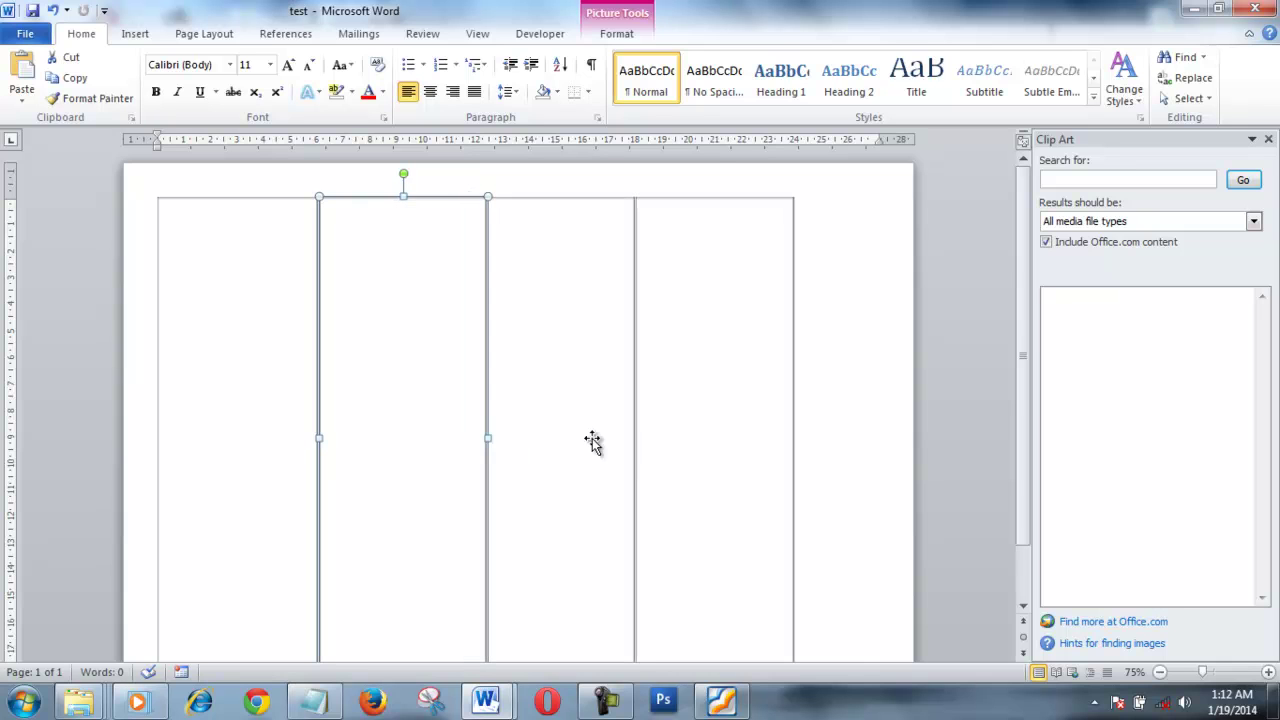
{"action": "left_click", "coordinate": [792, 437]}
{"action": "left_click_drag", "start_coordinate": [794, 437], "coordinate": [824, 437]}
{"action": "left_click_drag", "start_coordinate": [637, 440], "coordinate": [651, 437]}
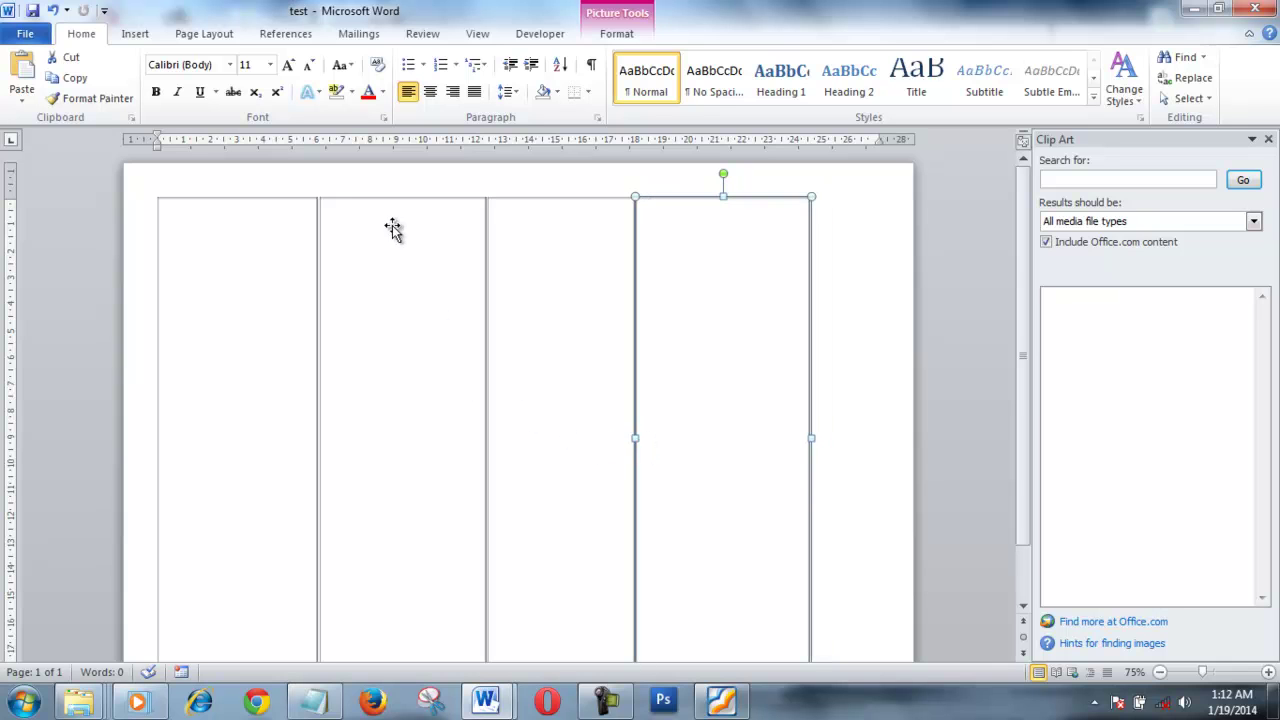
Widen the second picture to about 7.2 cm and the third to about 6.2 cm.
{"action": "left_click", "coordinate": [326, 202]}
{"action": "left_click_drag", "start_coordinate": [317, 436], "coordinate": [324, 438]}
{"action": "left_click_drag", "start_coordinate": [481, 433], "coordinate": [504, 442]}
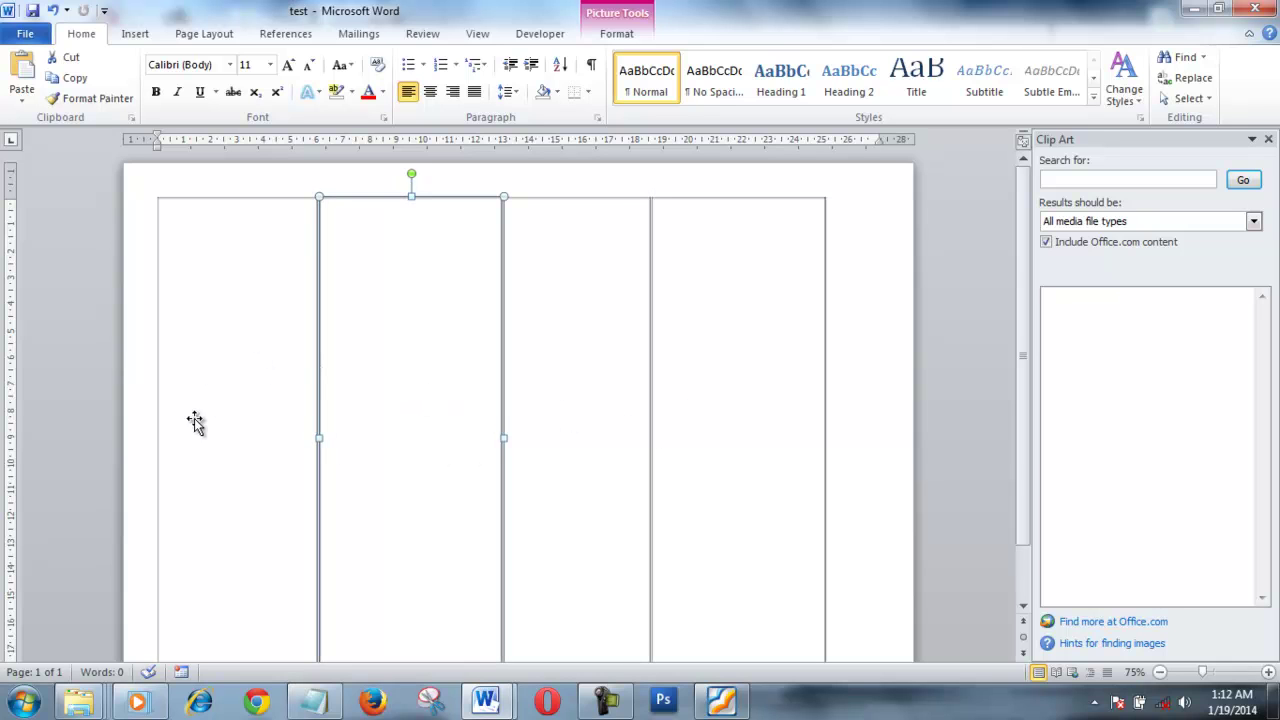
{"action": "left_click_drag", "start_coordinate": [505, 440], "coordinate": [513, 438]}
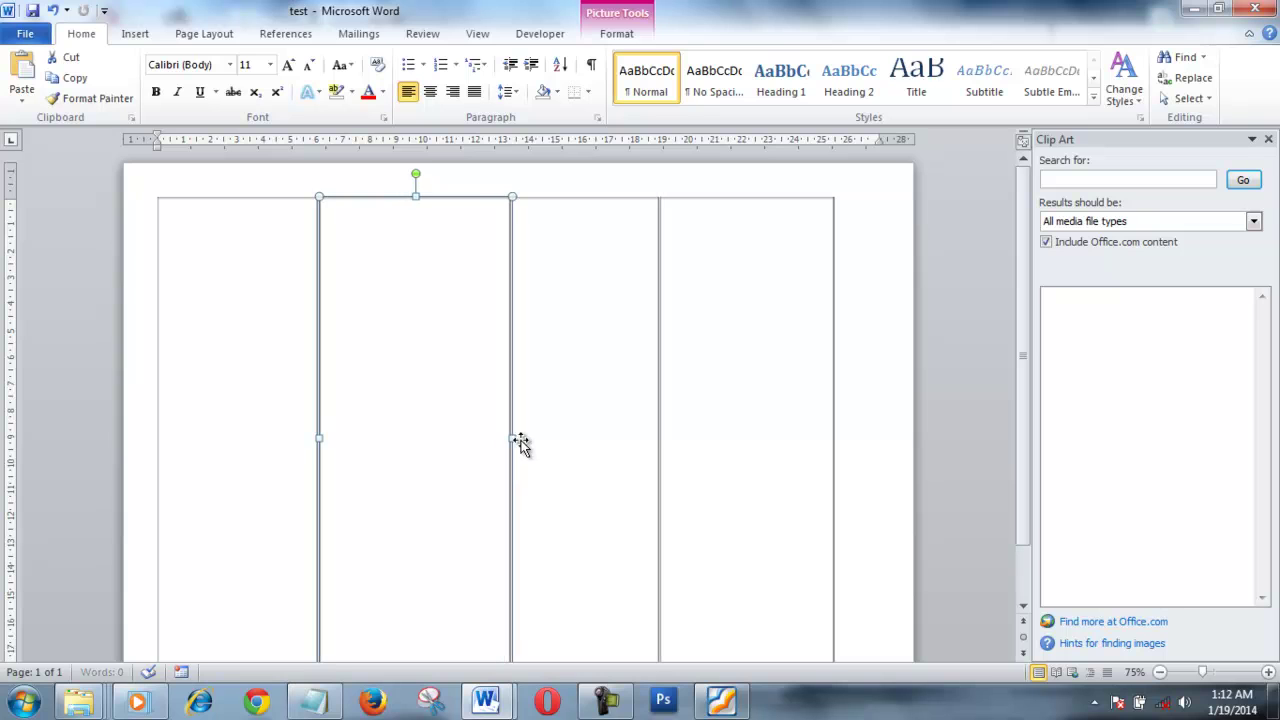
{"action": "left_click", "coordinate": [659, 437]}
{"action": "left_click_drag", "start_coordinate": [659, 437], "coordinate": [676, 440]}
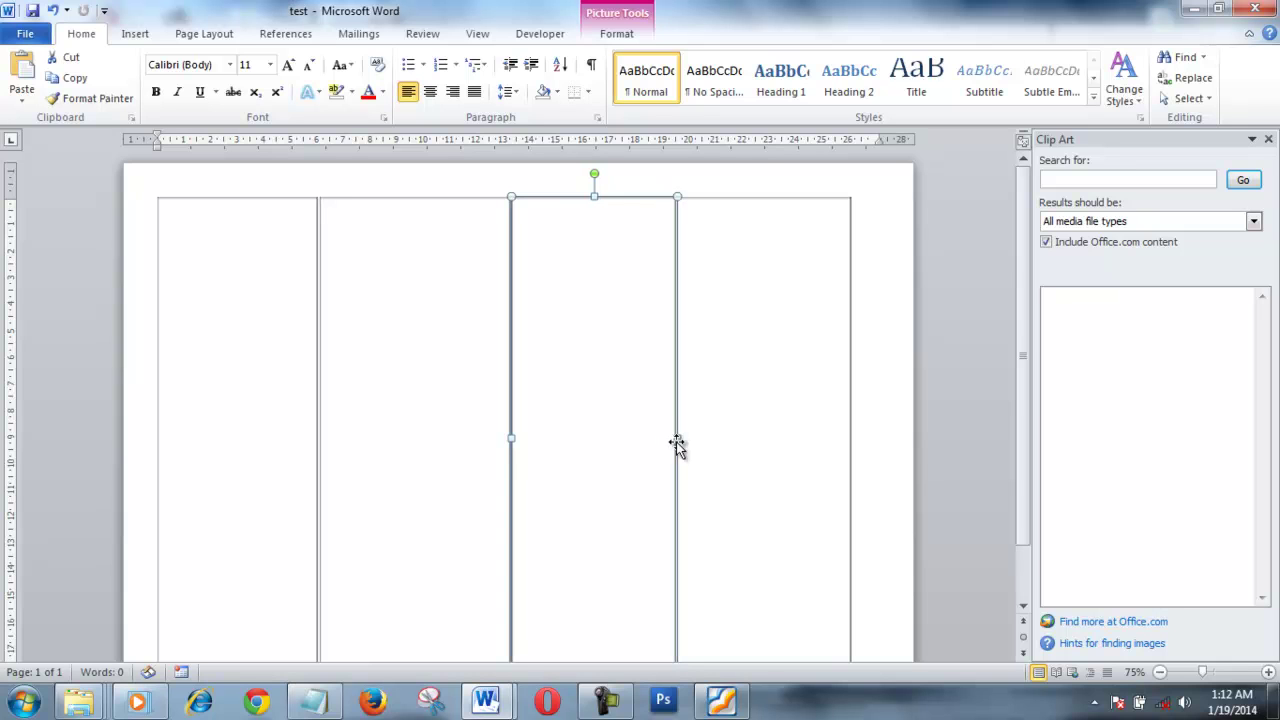
{"action": "left_click", "coordinate": [845, 404]}
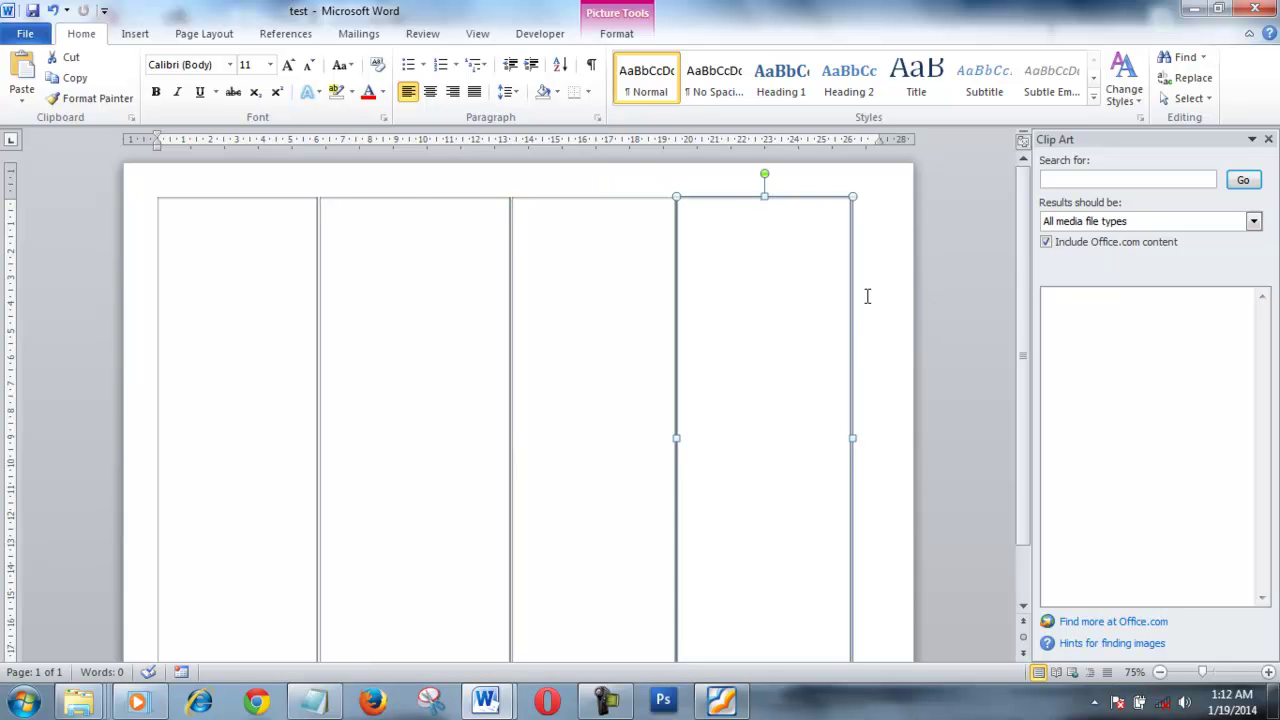
Narrow the second picture to about 6.9 cm, widen the third to about 7 cm, and check the four columns down the page.
{"action": "left_click", "coordinate": [506, 226]}
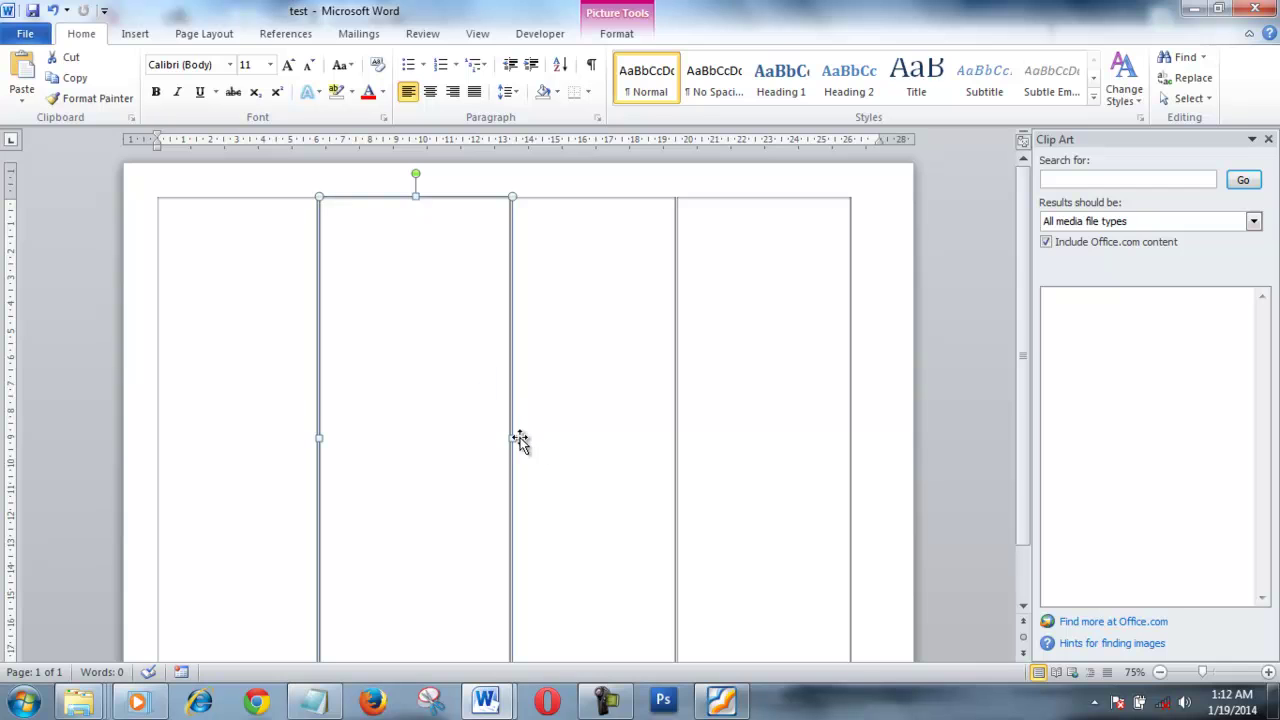
{"action": "left_click_drag", "start_coordinate": [512, 440], "coordinate": [502, 440]}
{"action": "left_click", "coordinate": [665, 470]}
{"action": "left_click_drag", "start_coordinate": [669, 440], "coordinate": [688, 434]}
{"action": "left_click", "coordinate": [722, 424]}
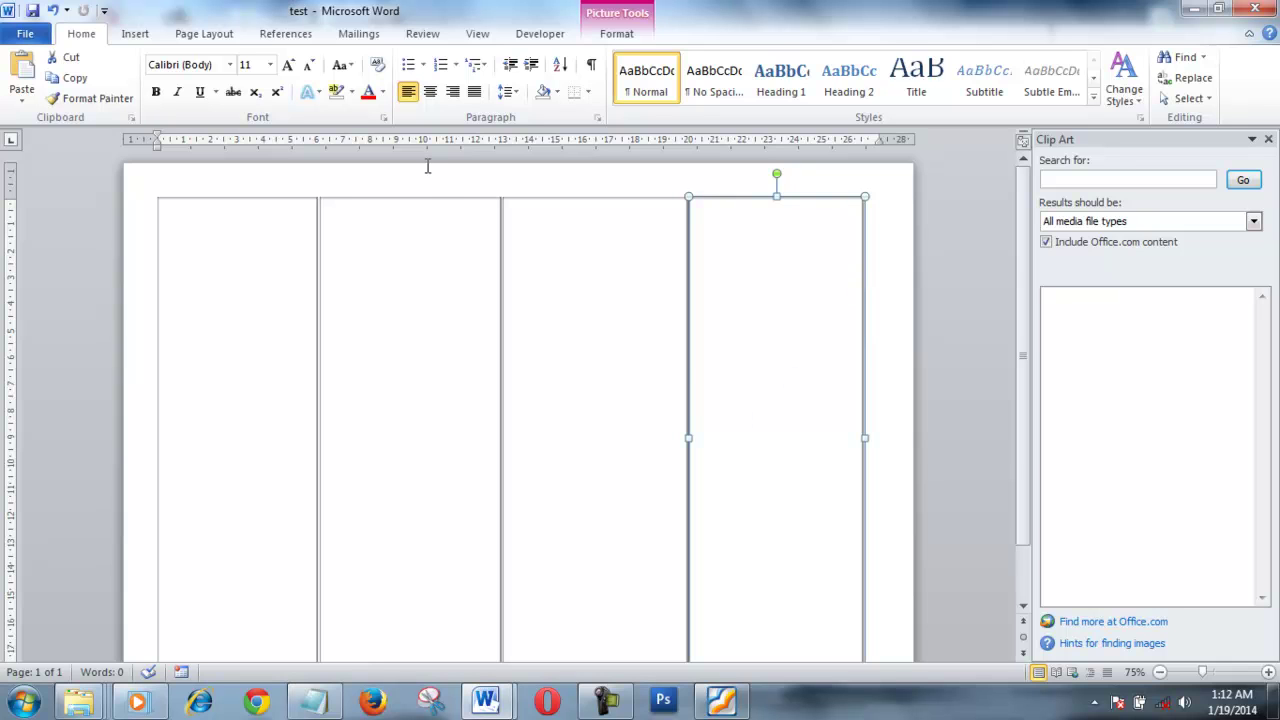
{"action": "scroll", "coordinate": [441, 205], "scroll_direction": "down", "scroll_amount": 2}
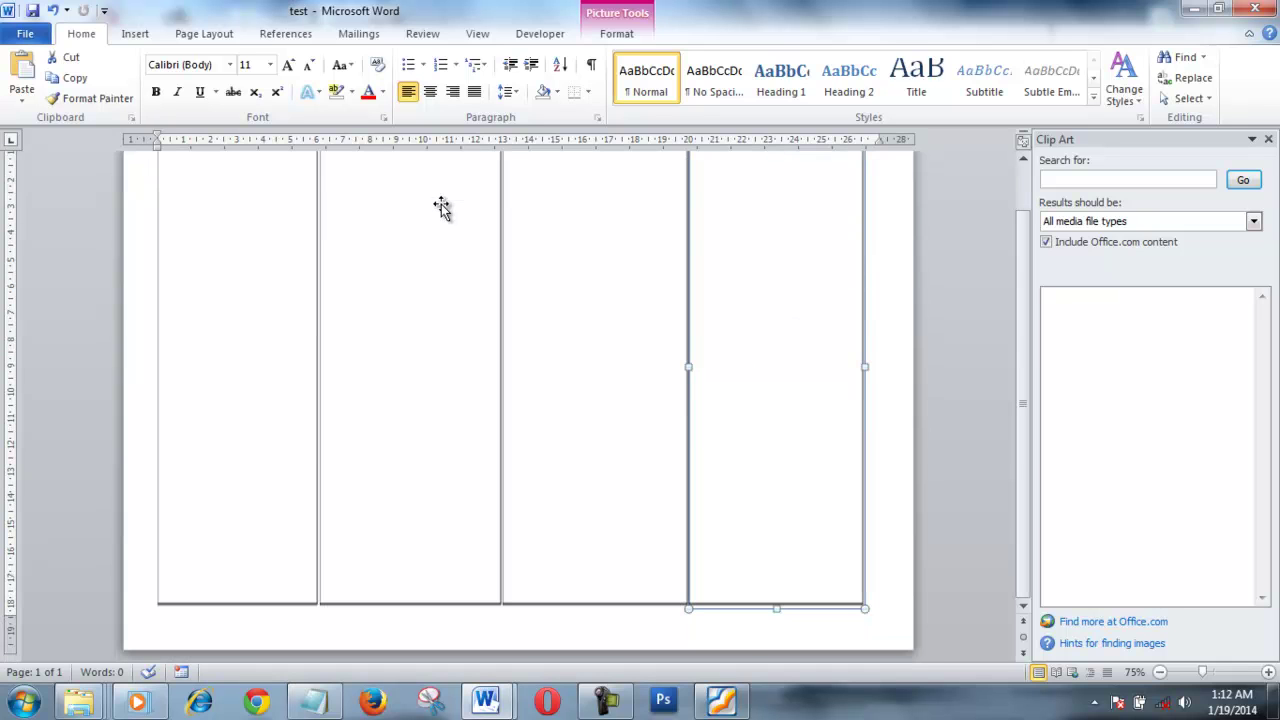
{"action": "scroll", "coordinate": [441, 205], "scroll_direction": "up", "scroll_amount": 2}
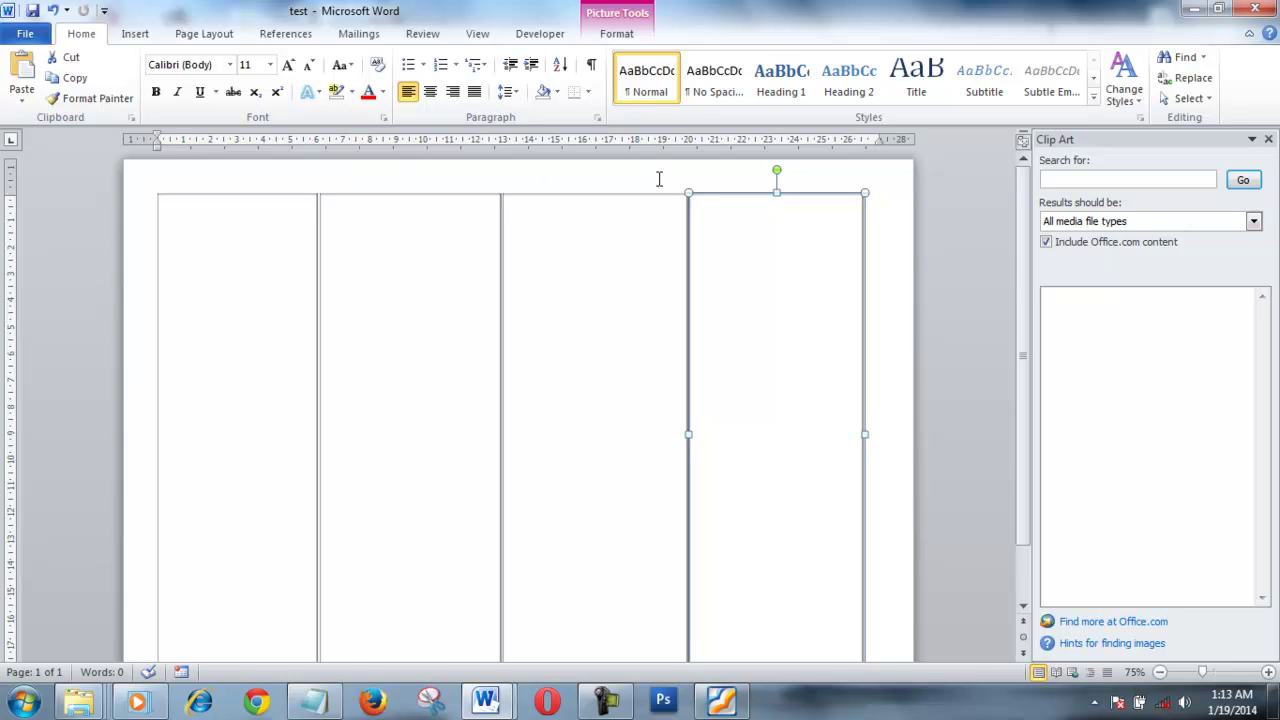
Apply the grid-patterned artistic effect to the first picture.
{"action": "left_click", "coordinate": [236, 196]}
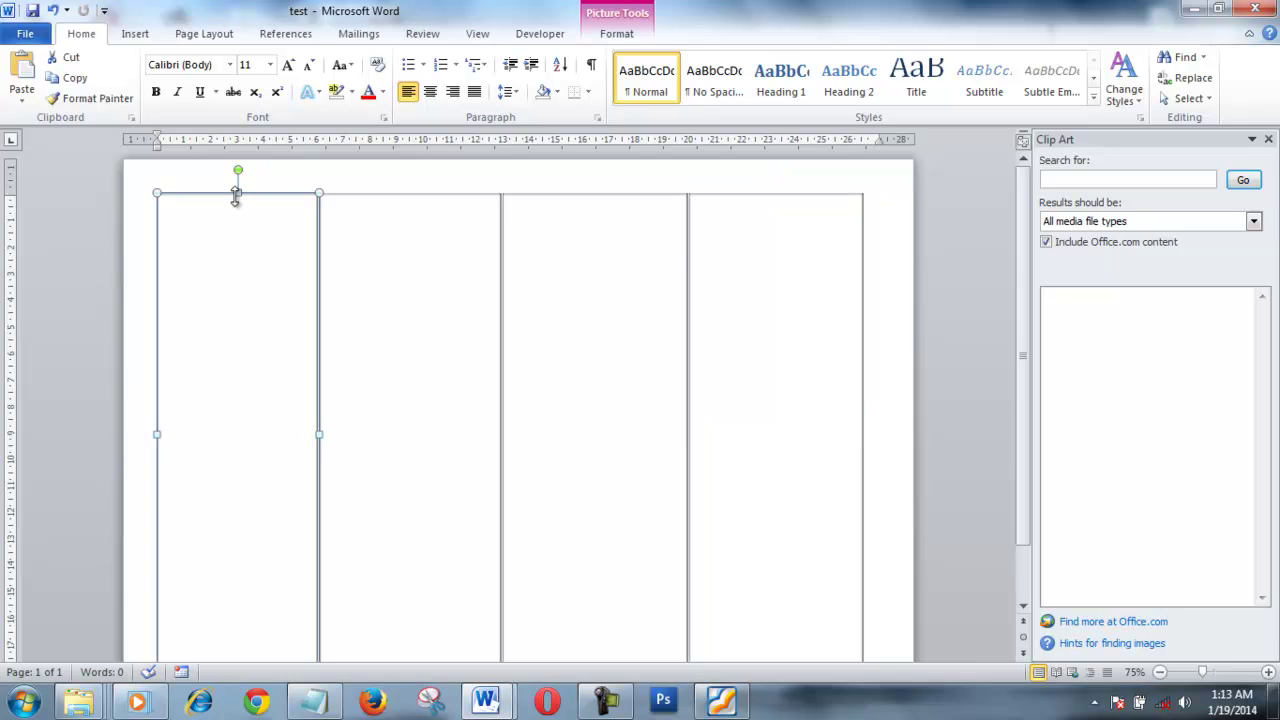
{"action": "double_click", "coordinate": [255, 200]}
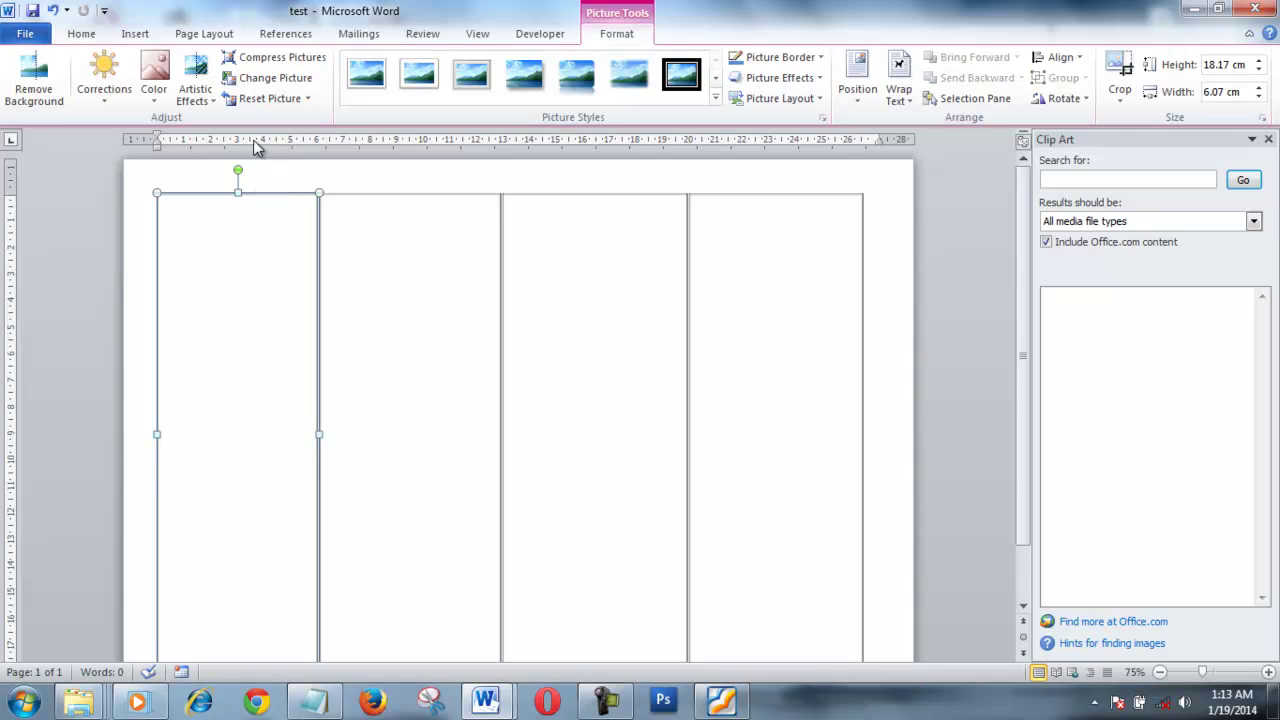
{"action": "left_click", "coordinate": [211, 103]}
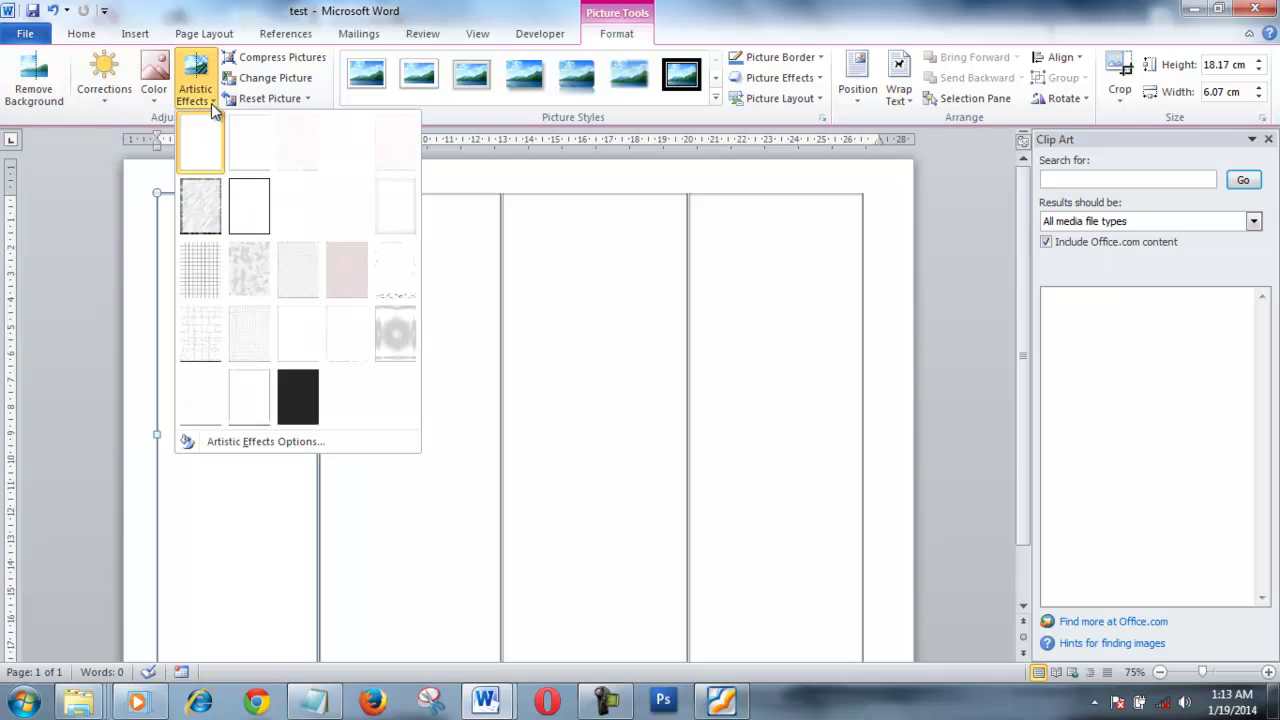
{"action": "left_click", "coordinate": [208, 266]}
Apply the grid-patterned artistic effect to the second picture.
{"action": "left_click", "coordinate": [421, 277]}
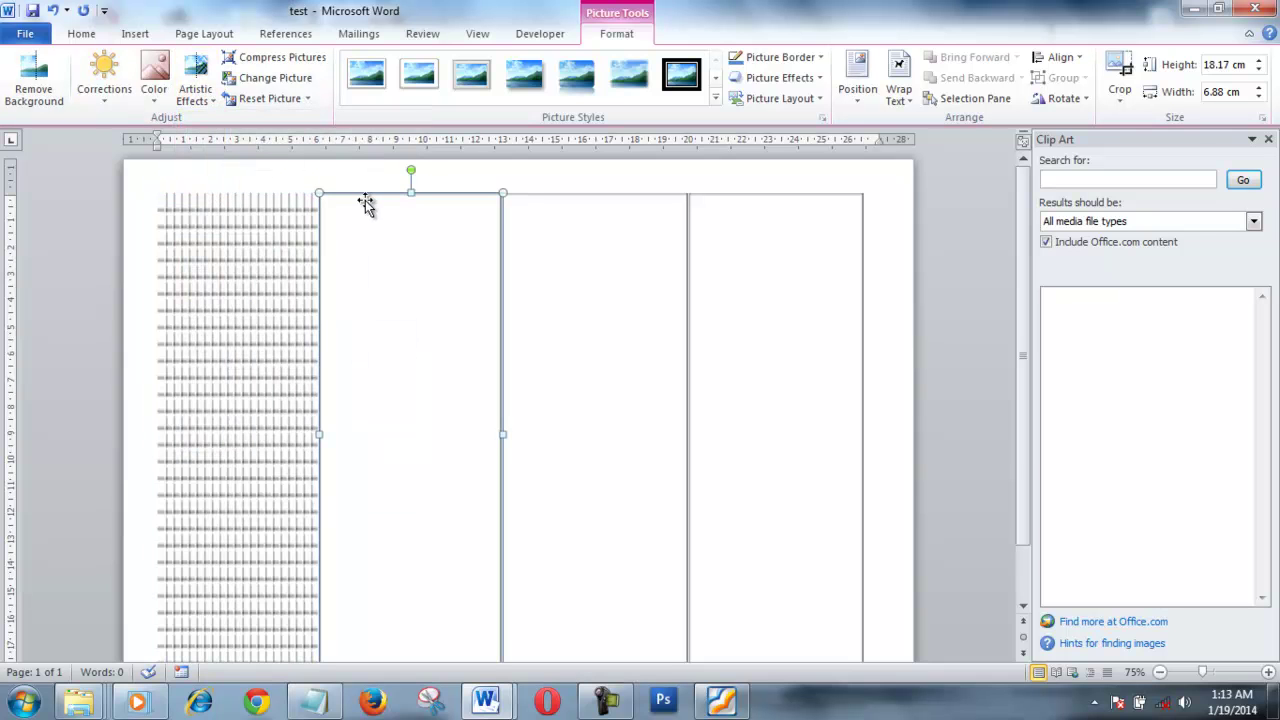
{"action": "left_click", "coordinate": [212, 100]}
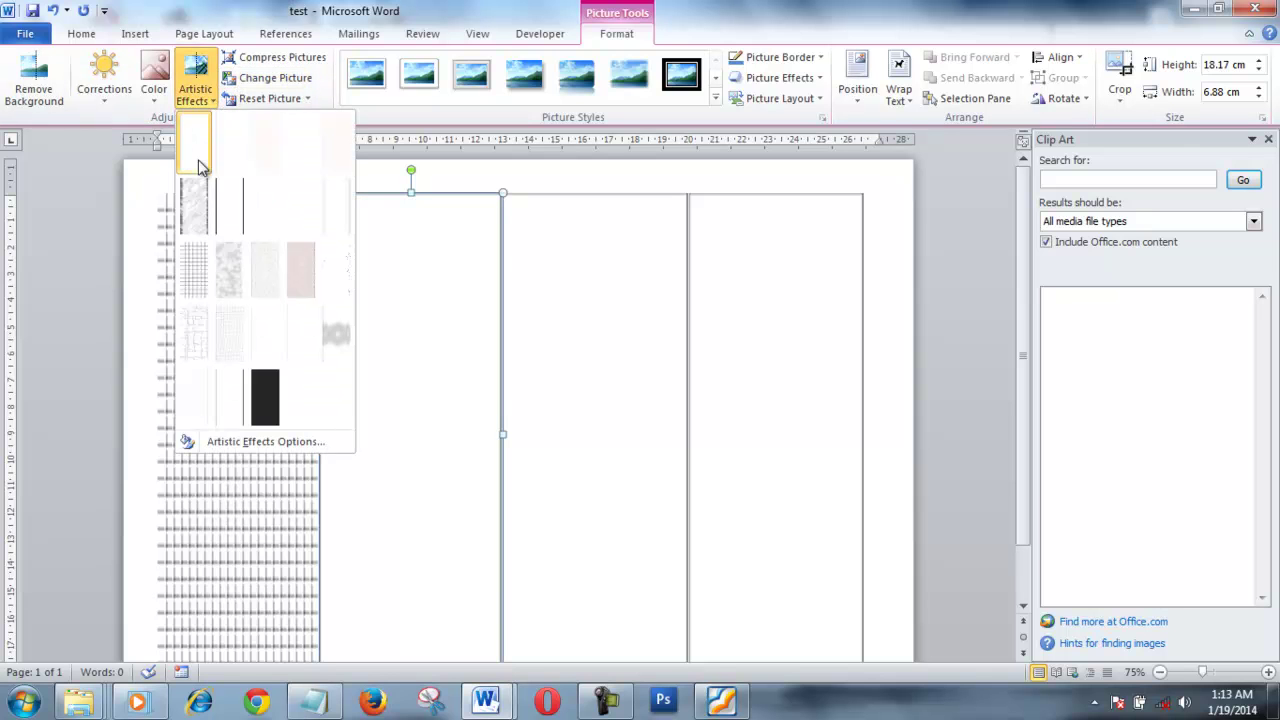
{"action": "left_click", "coordinate": [199, 266]}
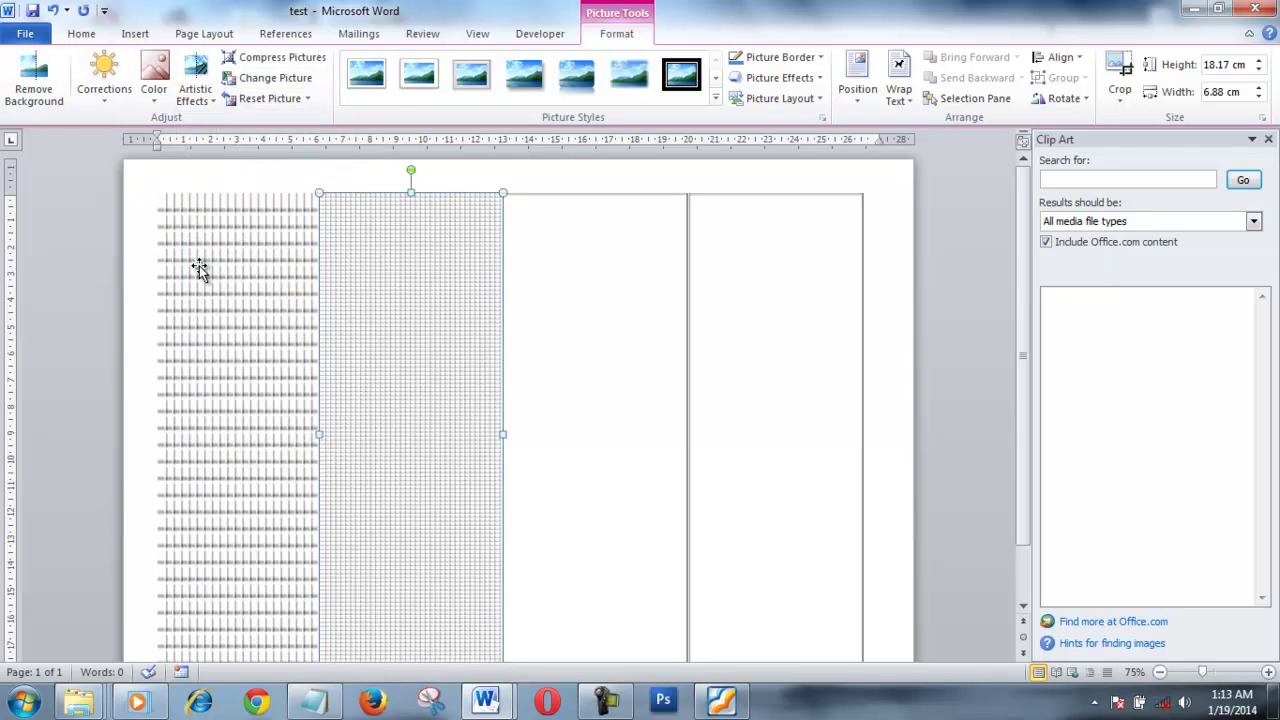
{"action": "mouse_move", "coordinate": [487, 674]}
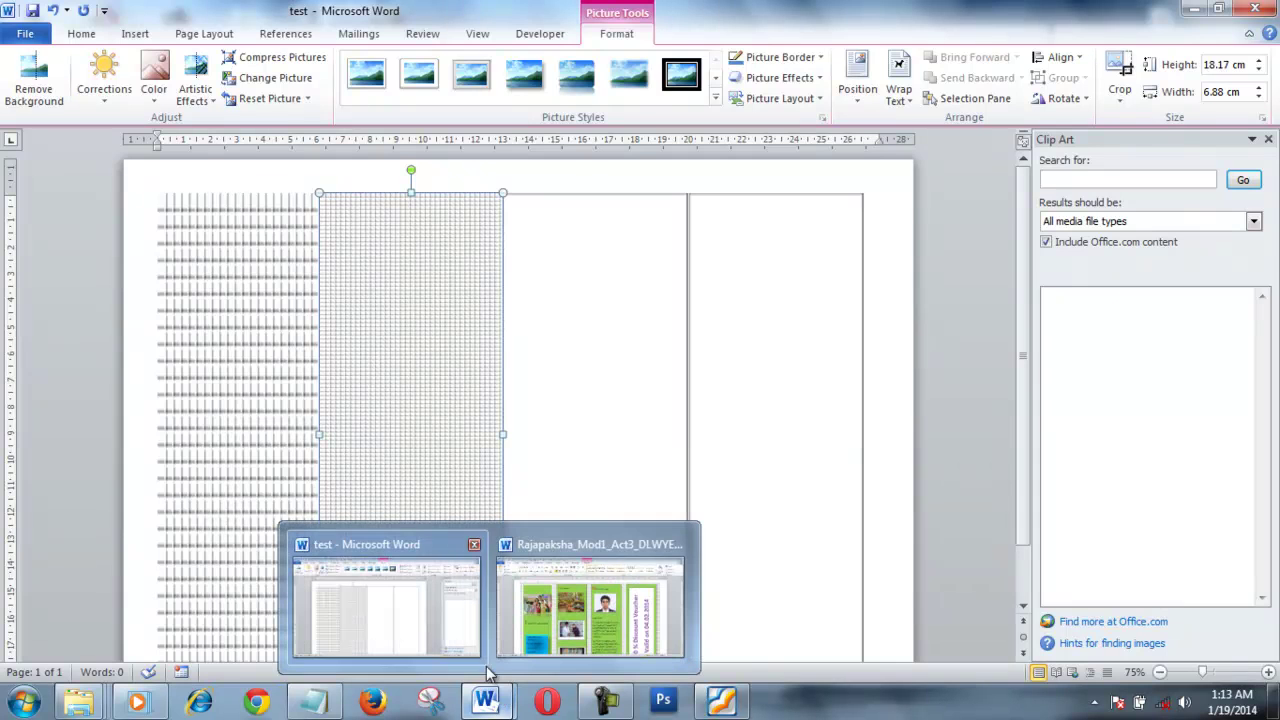
{"action": "mouse_move", "coordinate": [597, 635]}
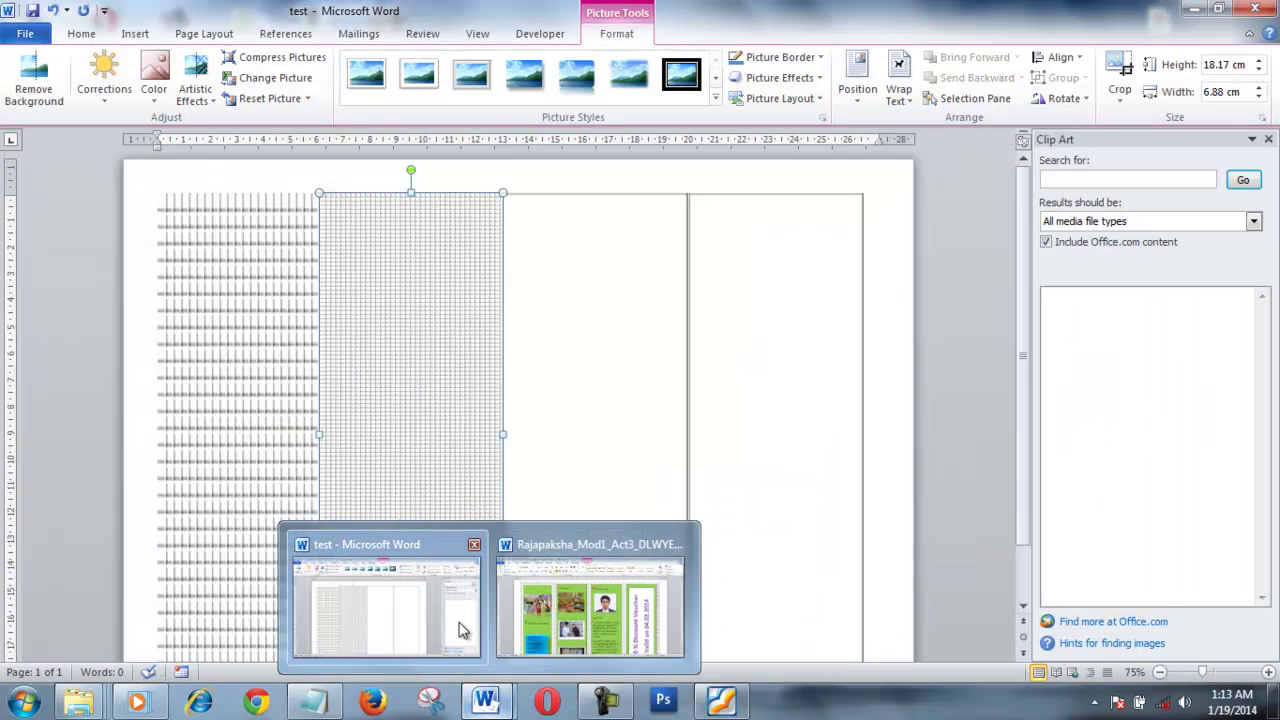
{"action": "left_click", "coordinate": [386, 608]}
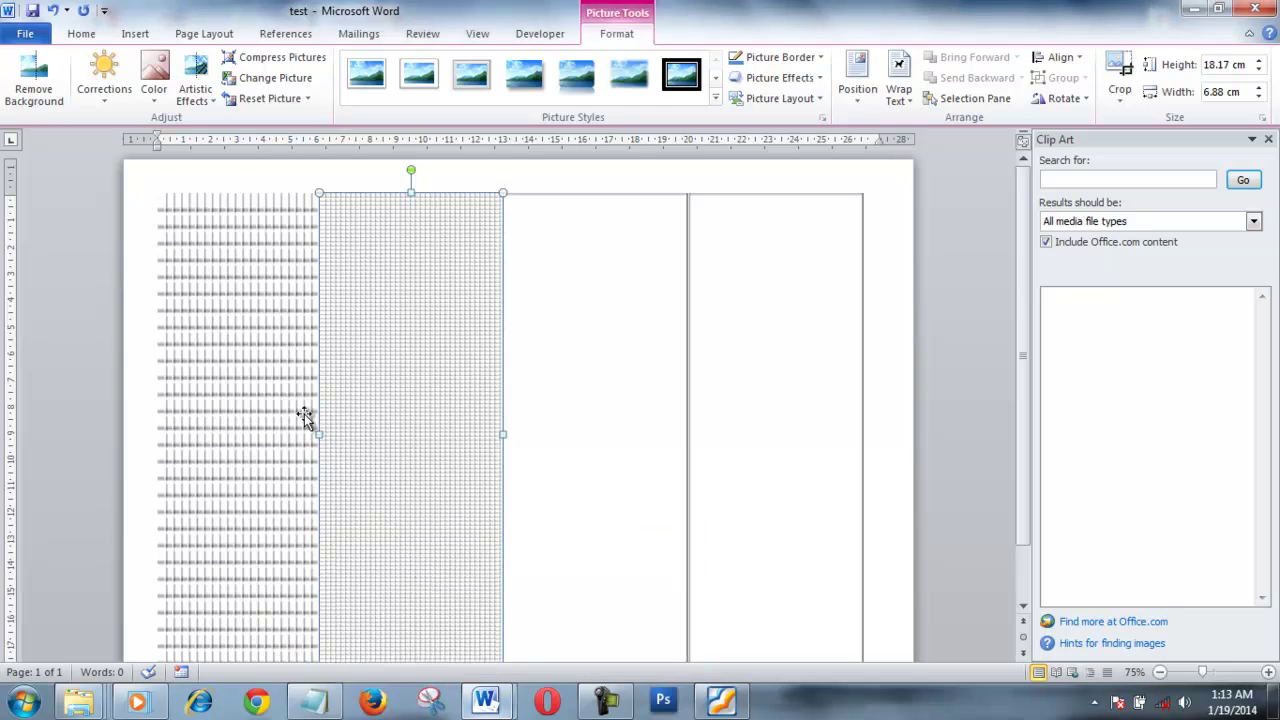
Reapply the grid-patterned artistic effect to the first and second pictures.
{"action": "left_click", "coordinate": [252, 345]}
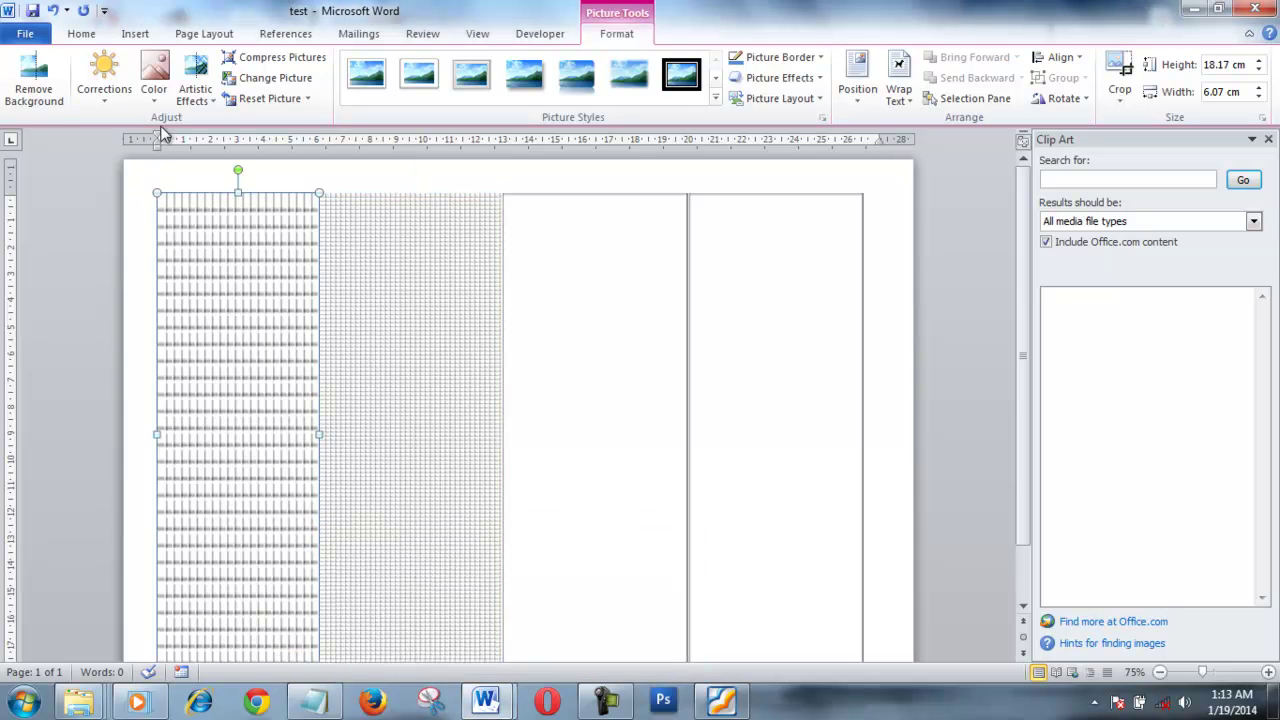
{"action": "left_click", "coordinate": [195, 90]}
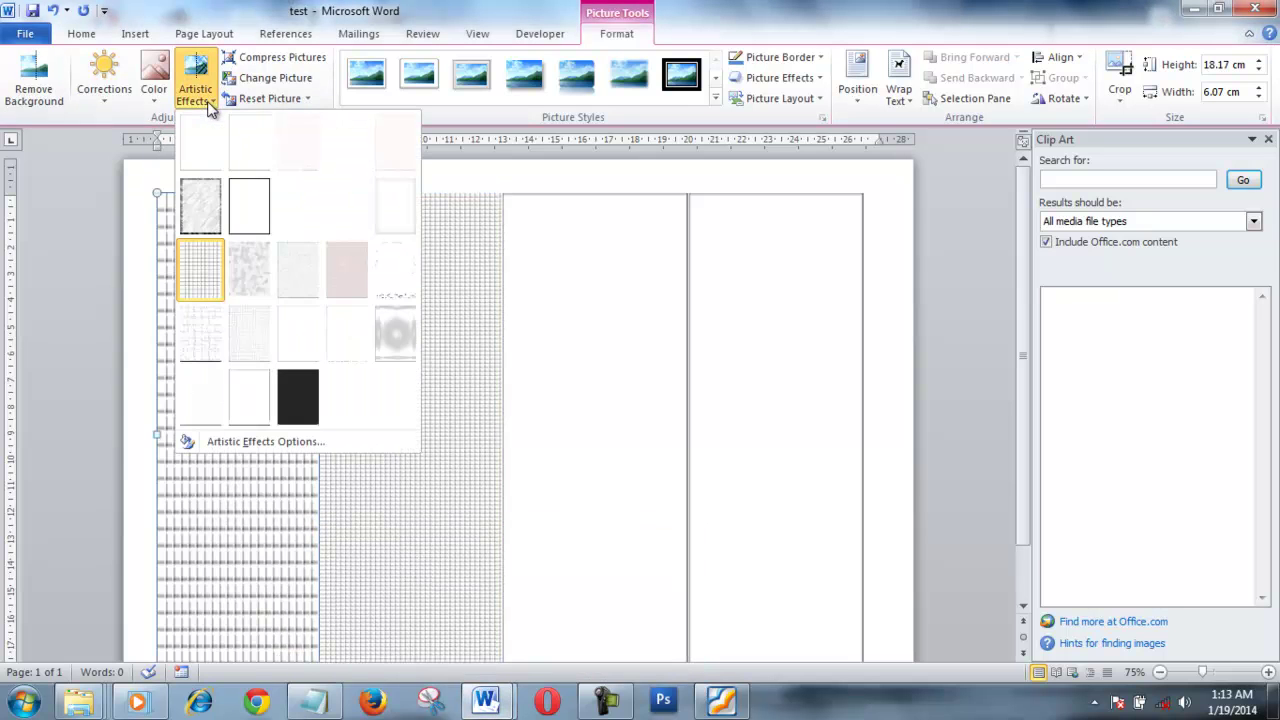
{"action": "left_click", "coordinate": [214, 279]}
{"action": "left_click", "coordinate": [400, 330]}
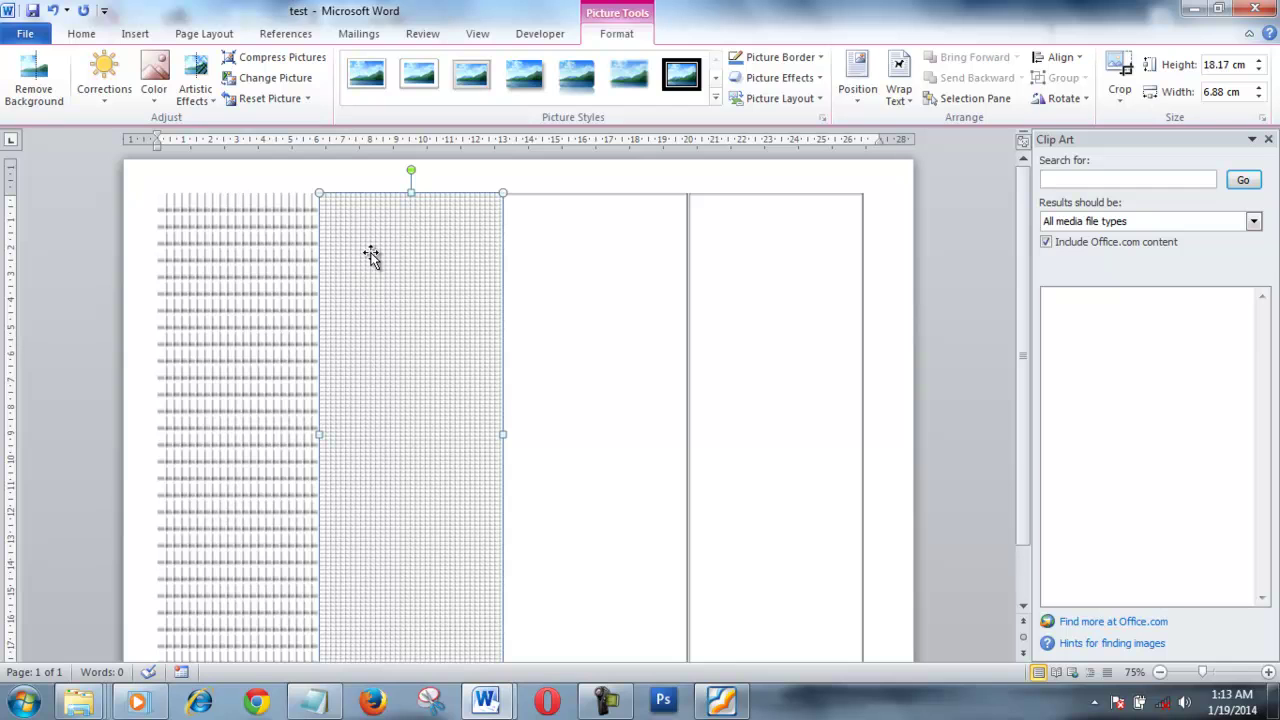
{"action": "left_click", "coordinate": [200, 95]}
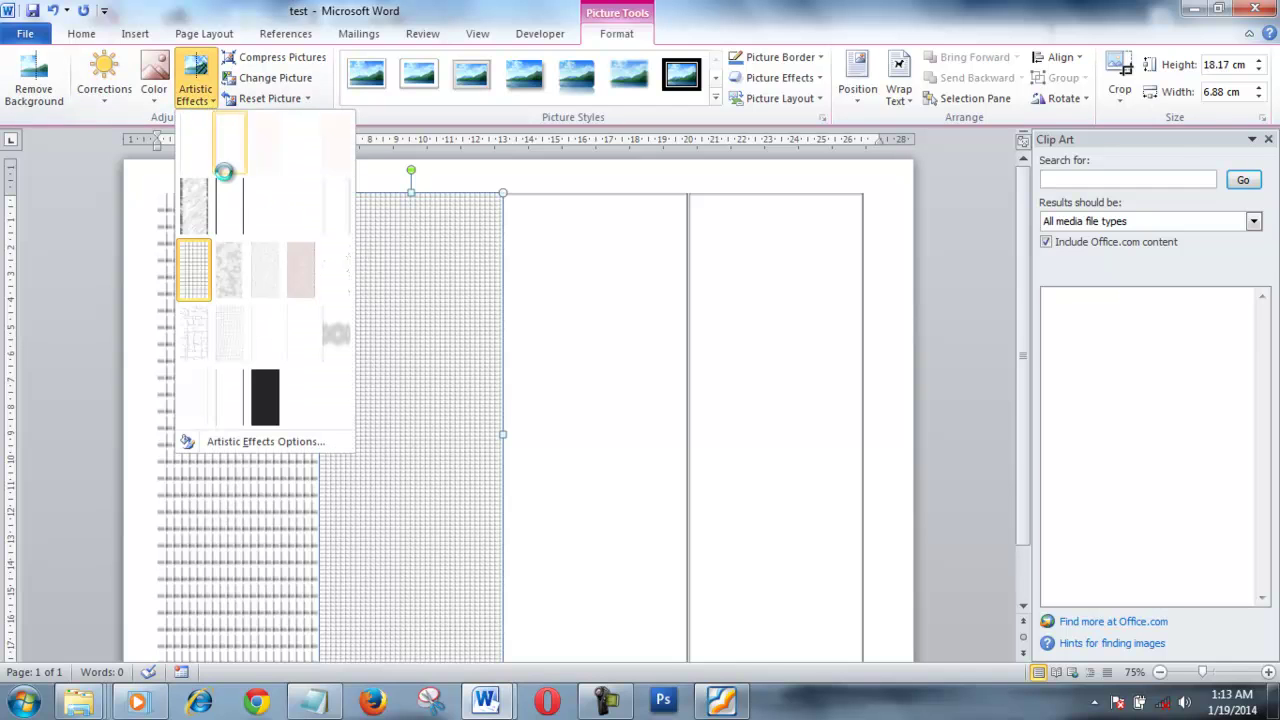
{"action": "left_click", "coordinate": [201, 268]}
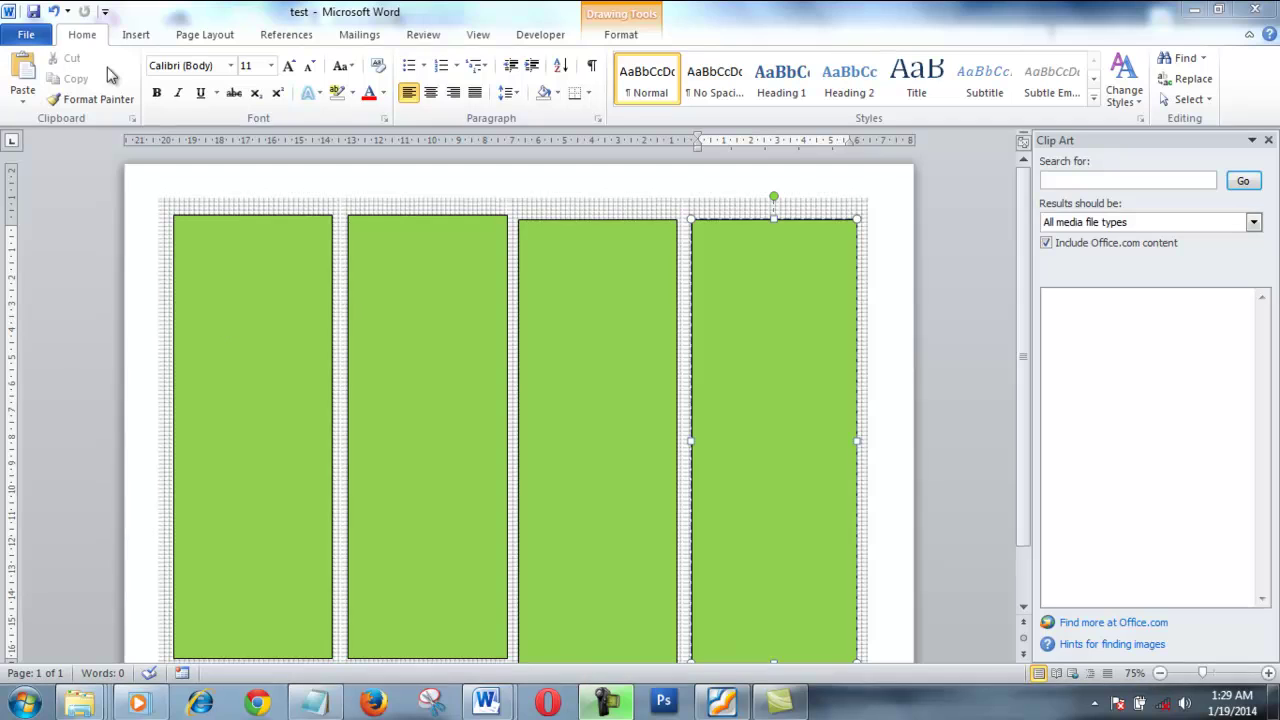
Draw a text box about 5 cm high and 5.1 cm wide near the top of the first green panel.
{"action": "left_click", "coordinate": [131, 34]}
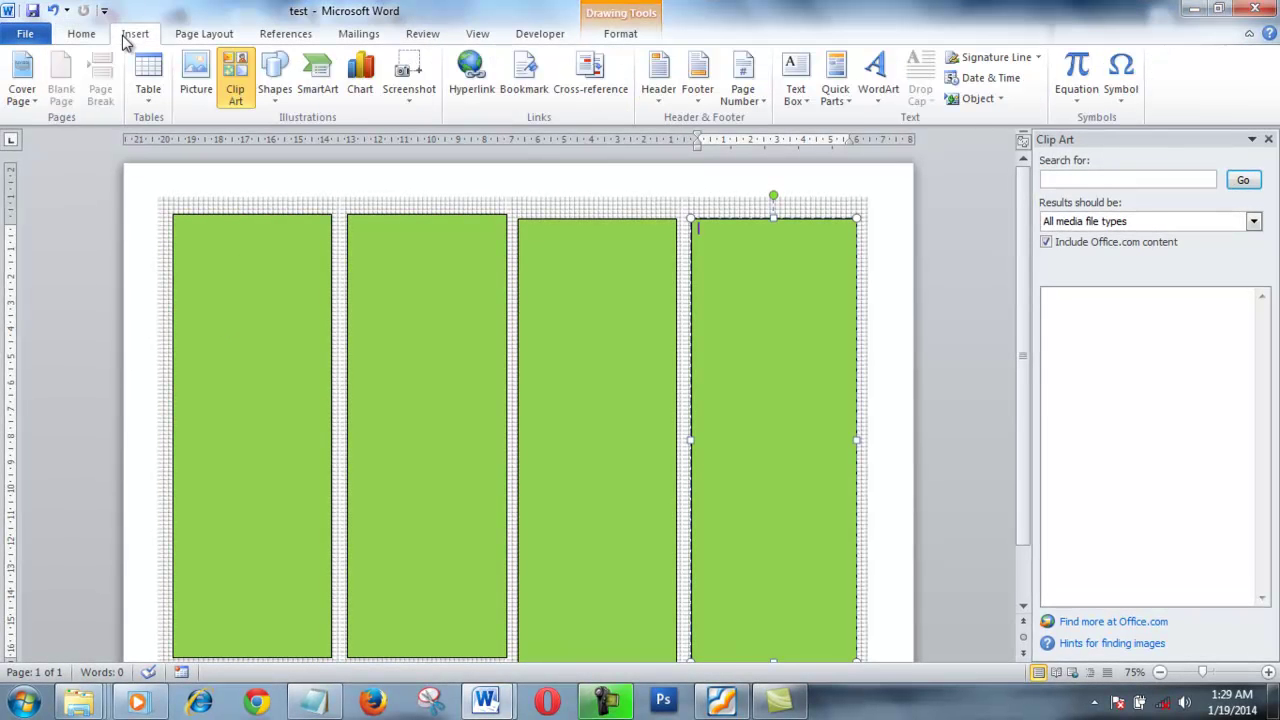
{"action": "left_click", "coordinate": [278, 98]}
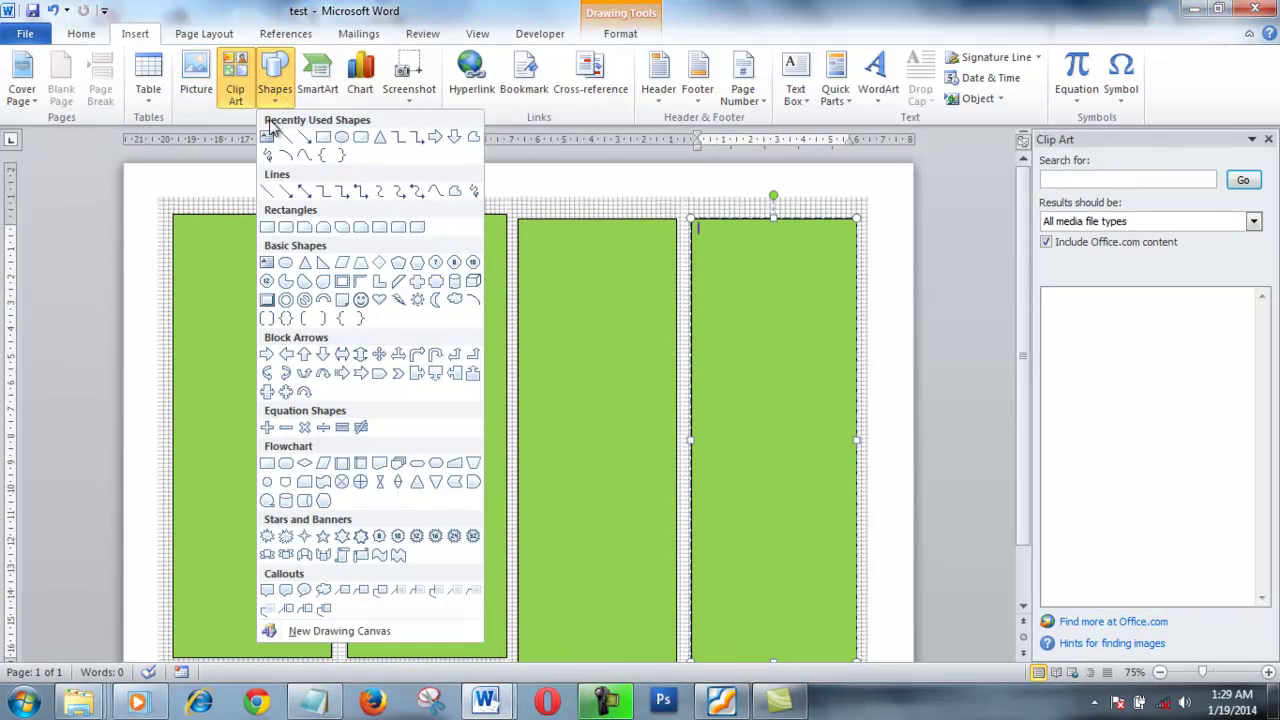
{"action": "left_click", "coordinate": [266, 135]}
{"action": "mouse_move", "coordinate": [186, 238]}
{"action": "left_mouse_down"}
{"action": "mouse_move", "coordinate": [244, 373]}
{"action": "mouse_move", "coordinate": [321, 373]}
{"action": "left_mouse_up"}
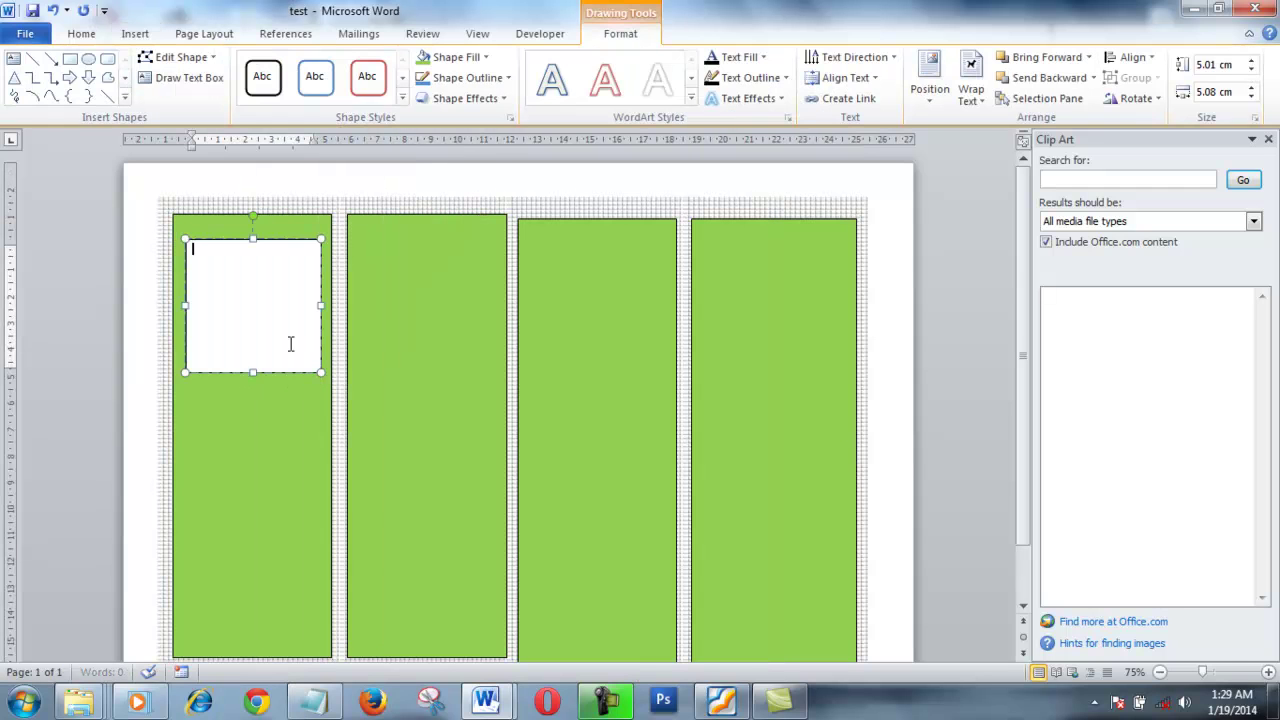
Switch to the desktop, open the brochure folder and maximize its window.
{"action": "left_click", "coordinate": [1190, 9]}
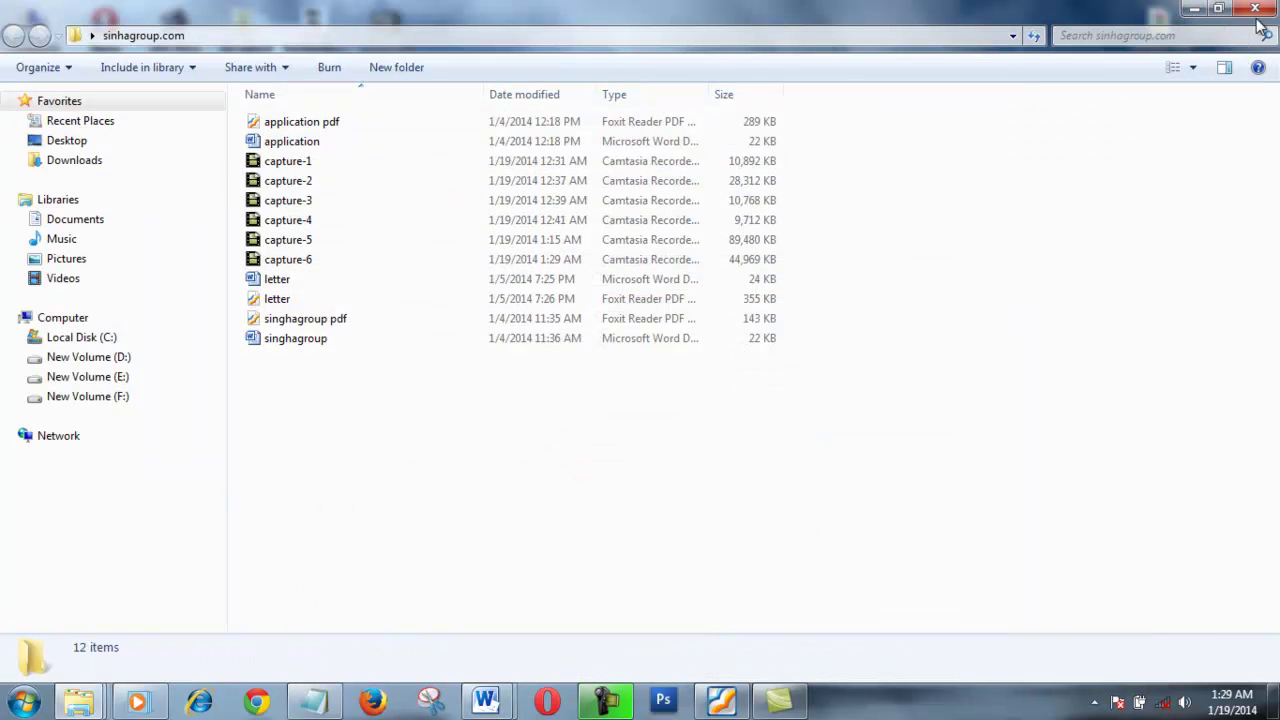
{"action": "left_click", "coordinate": [1191, 9]}
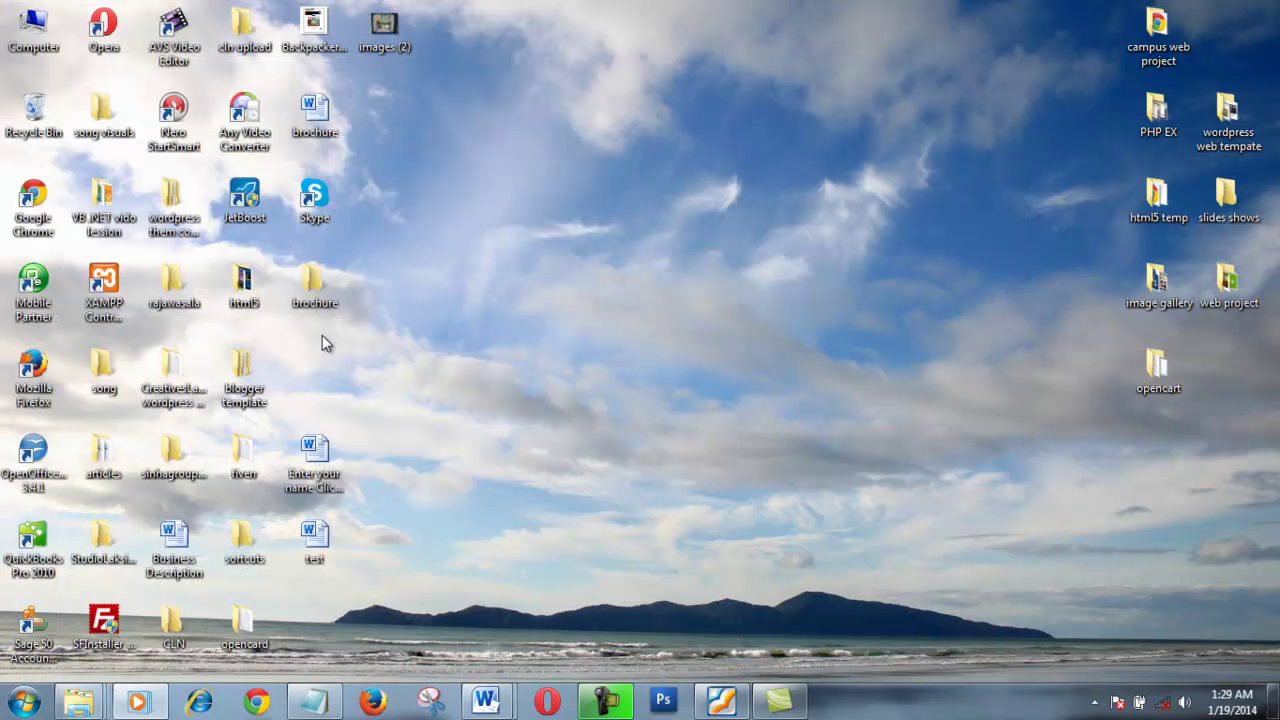
{"action": "double_click", "coordinate": [314, 282]}
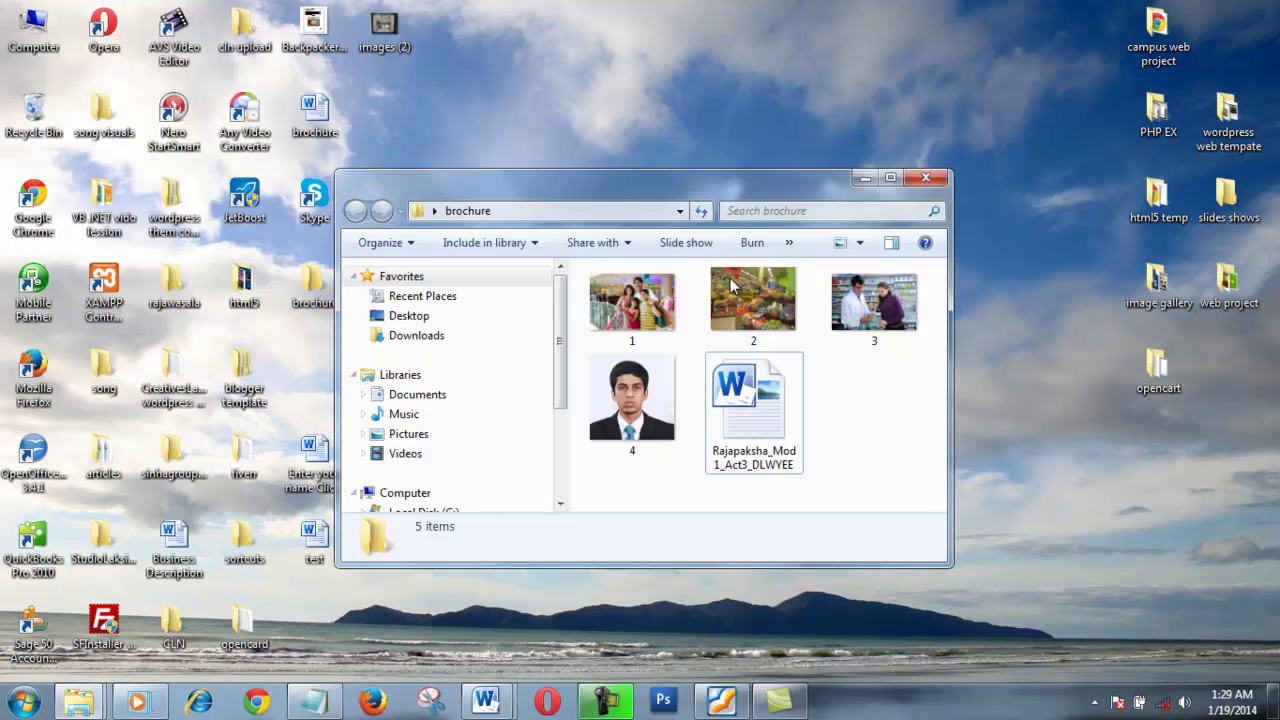
{"action": "left_click", "coordinate": [897, 180]}
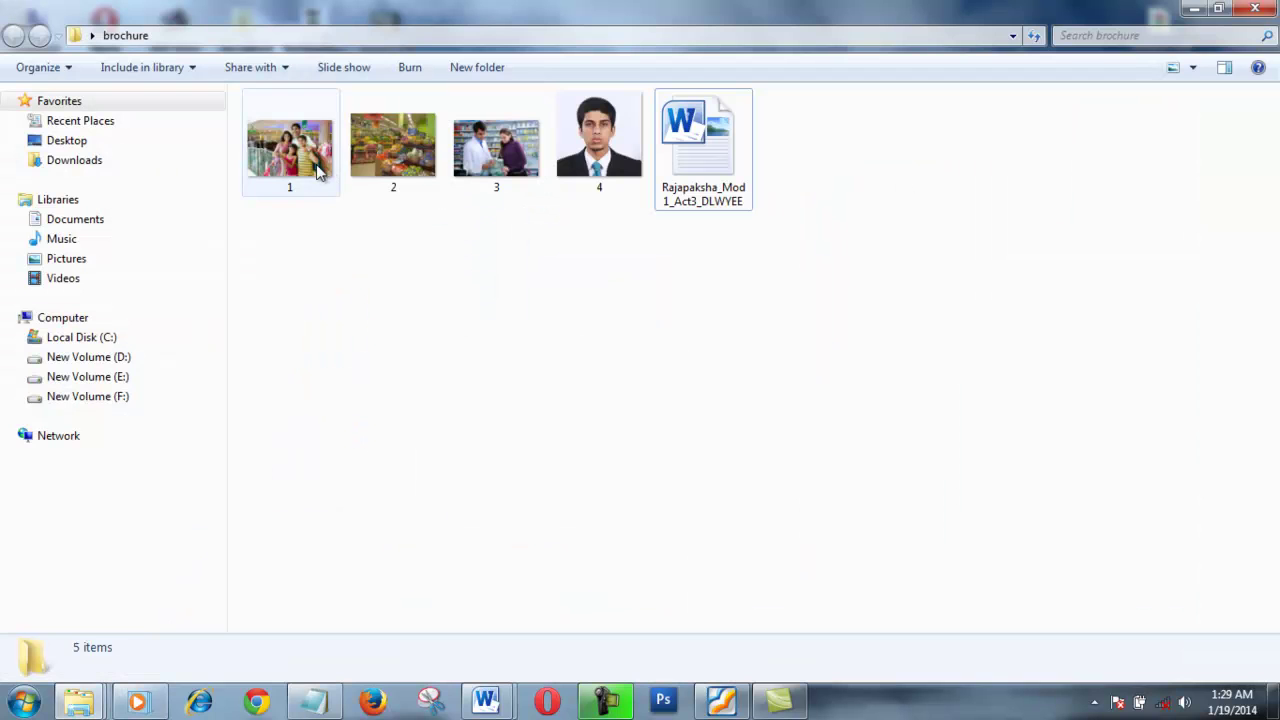
Insert picture 1 from the brochure folder into the text box and enlarge it to about 4.8 cm wide and 4 cm high.
{"action": "left_click_drag", "start_coordinate": [304, 160], "coordinate": [274, 240]}
{"action": "scroll", "coordinate": [268, 263], "scroll_direction": "up", "scroll_amount": 2}
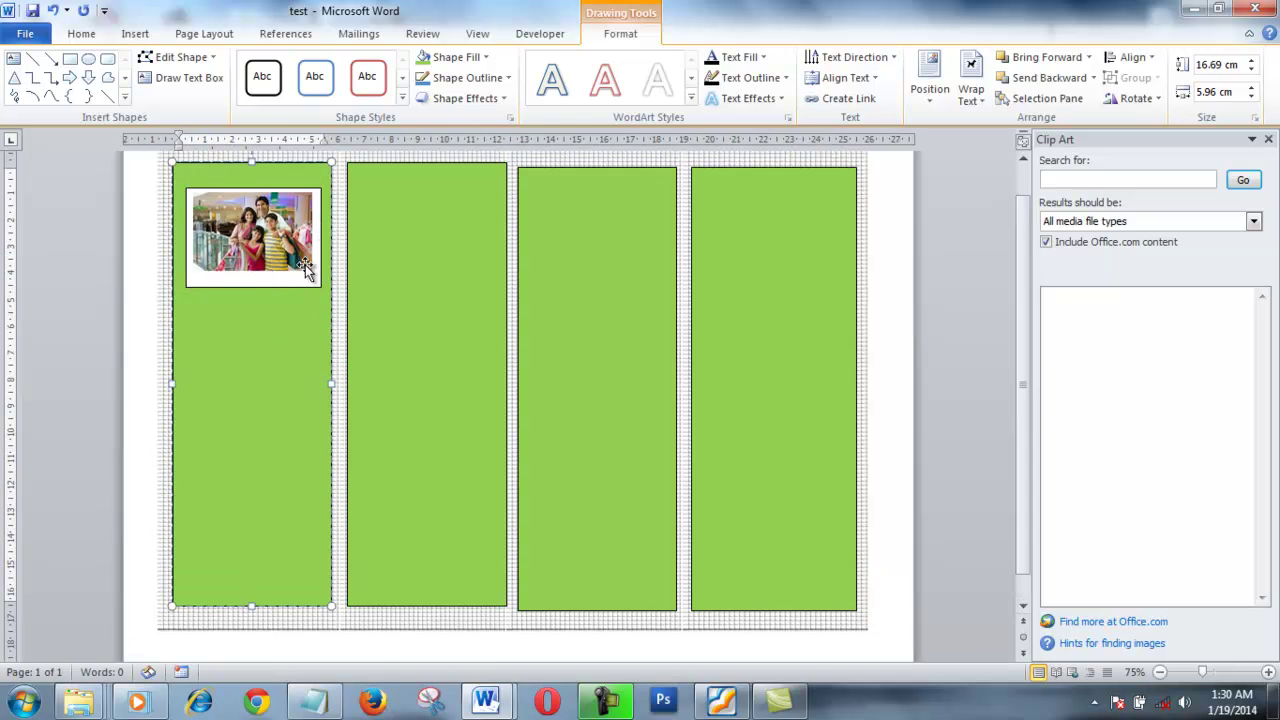
{"action": "left_click", "coordinate": [272, 316]}
{"action": "left_click_drag", "start_coordinate": [253, 310], "coordinate": [253, 322]}
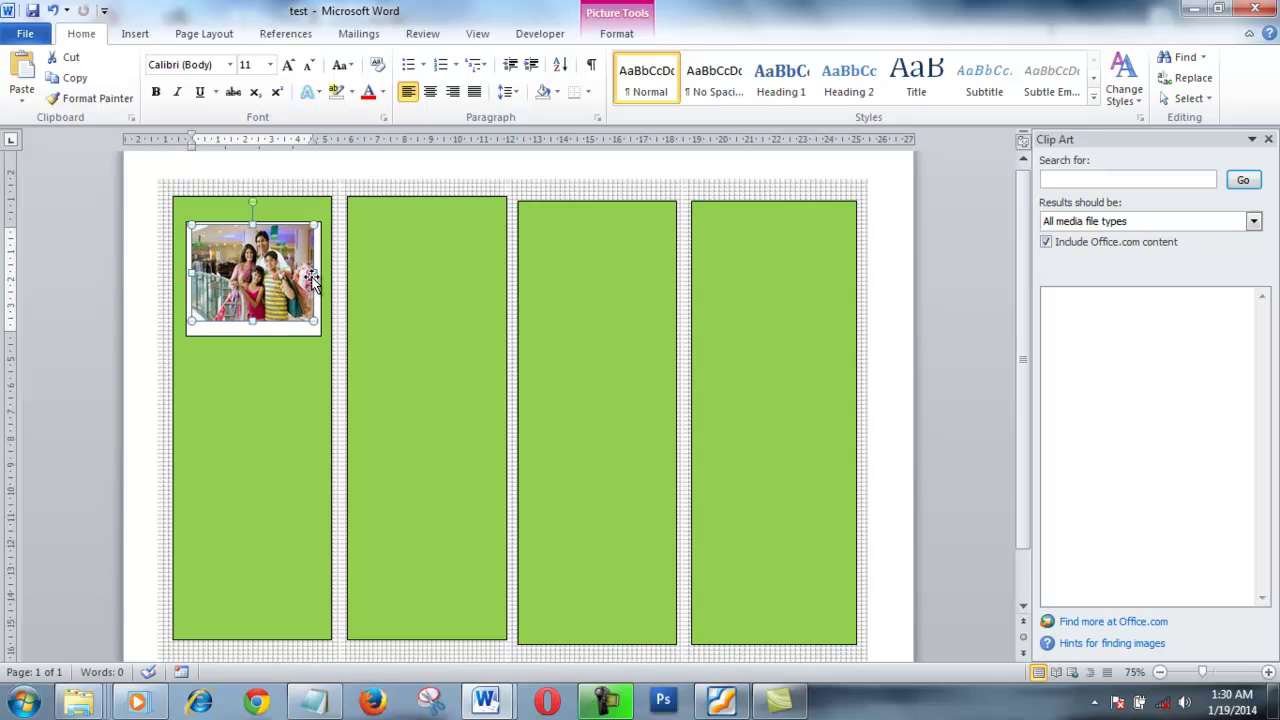
{"action": "left_click_drag", "start_coordinate": [316, 270], "coordinate": [326, 270]}
{"action": "left_click_drag", "start_coordinate": [220, 337], "coordinate": [223, 329]}
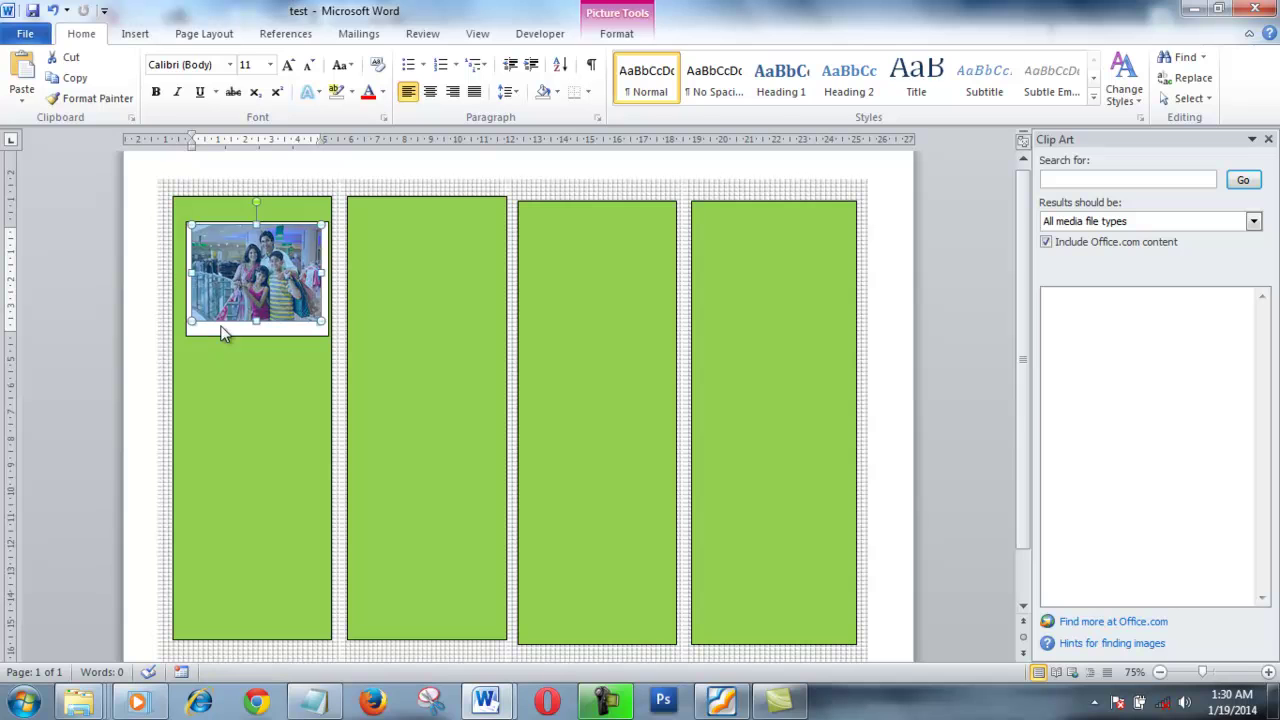
{"action": "left_click", "coordinate": [213, 245]}
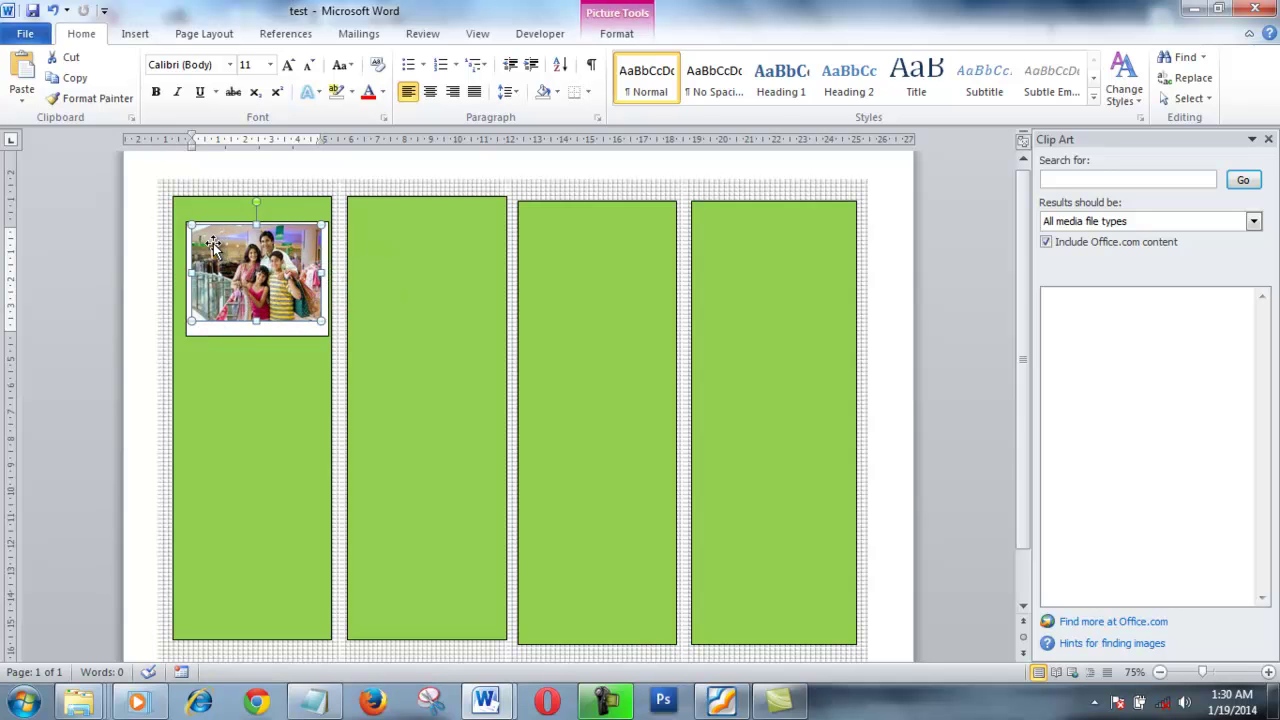
{"action": "left_click_drag", "start_coordinate": [256, 321], "coordinate": [256, 331]}
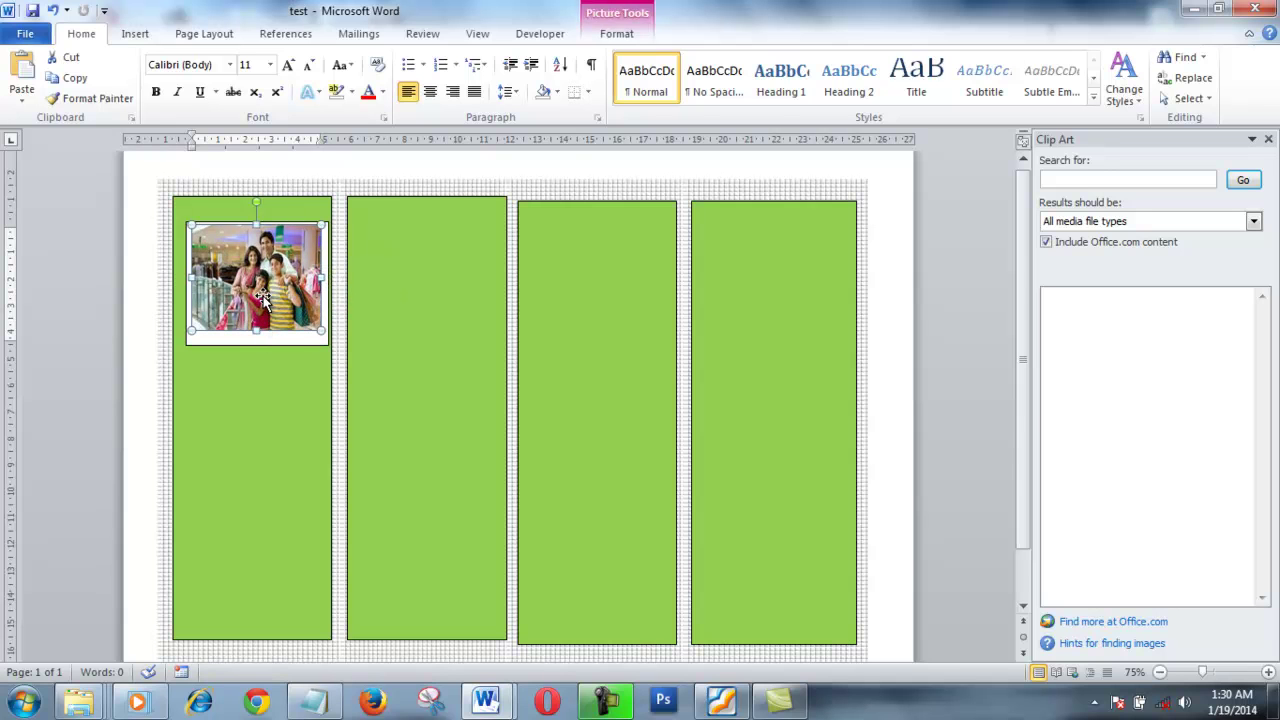
Try moving the picture out of the text box onto the green panel and reducing its height to about 3.5 cm, undoing the height change.
{"action": "left_click_drag", "start_coordinate": [213, 222], "coordinate": [255, 283]}
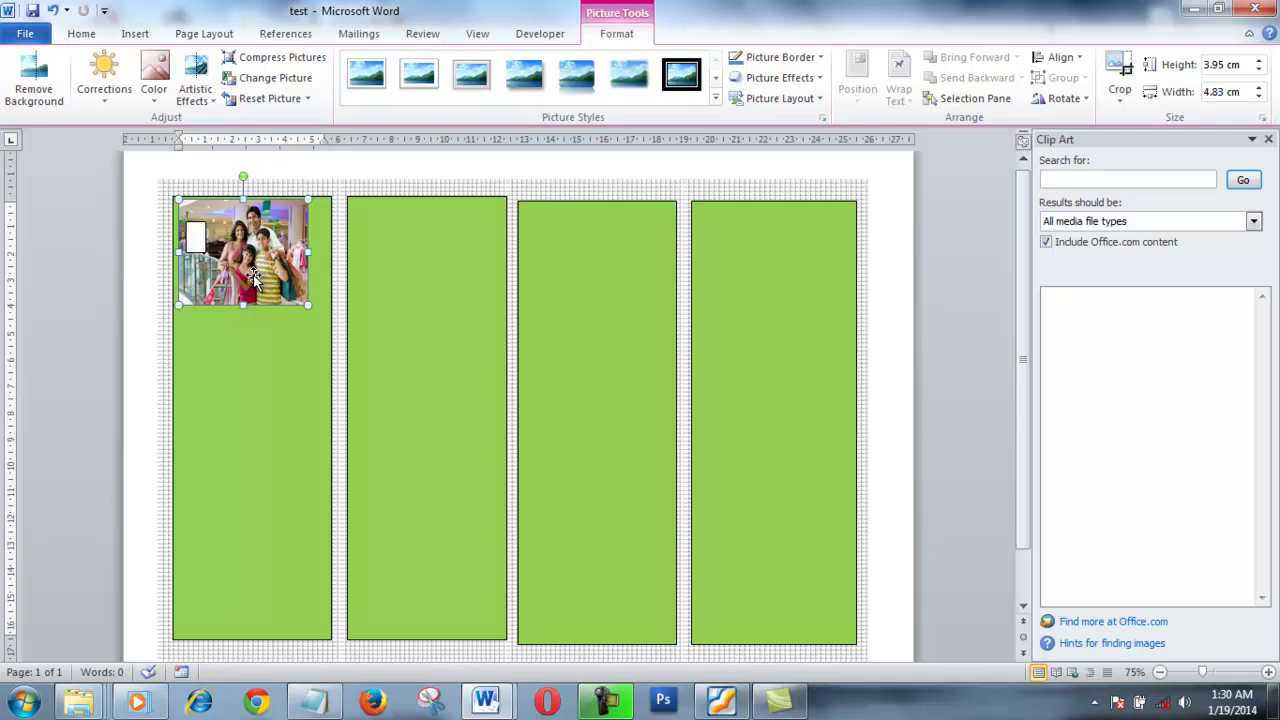
{"action": "left_click_drag", "start_coordinate": [272, 250], "coordinate": [245, 293]}
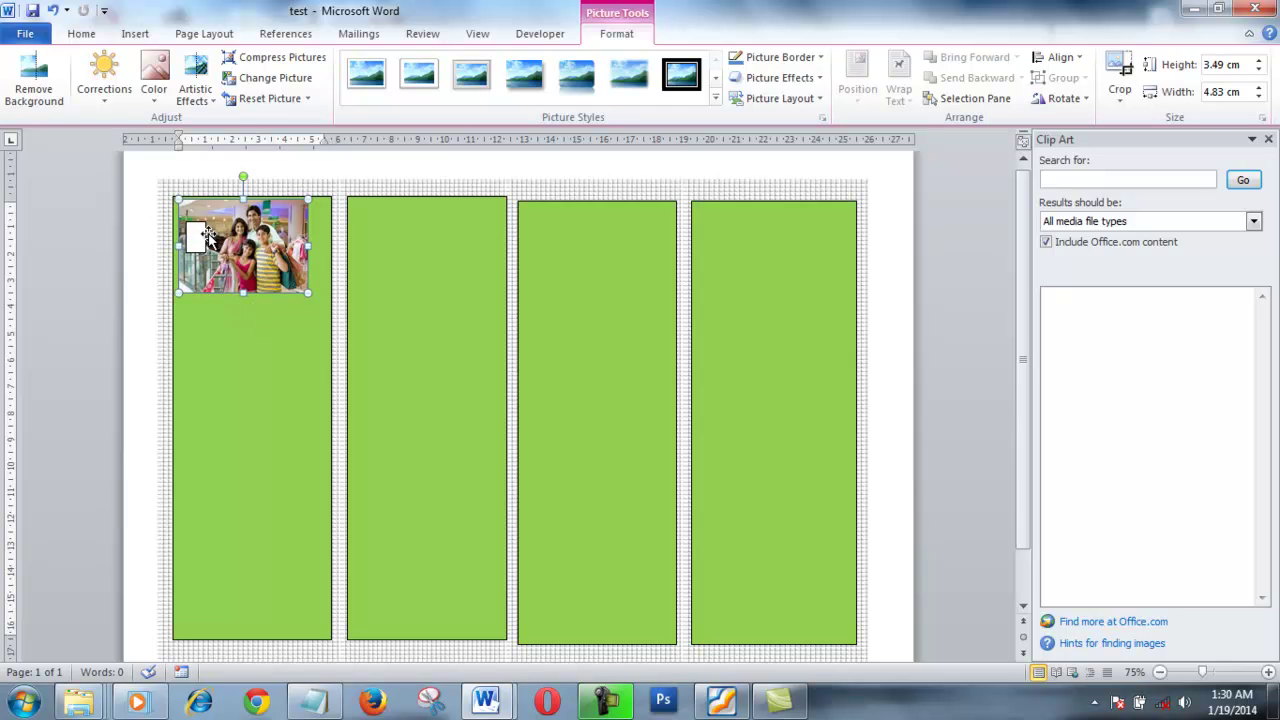
{"action": "key", "text": "ctrl+z"}
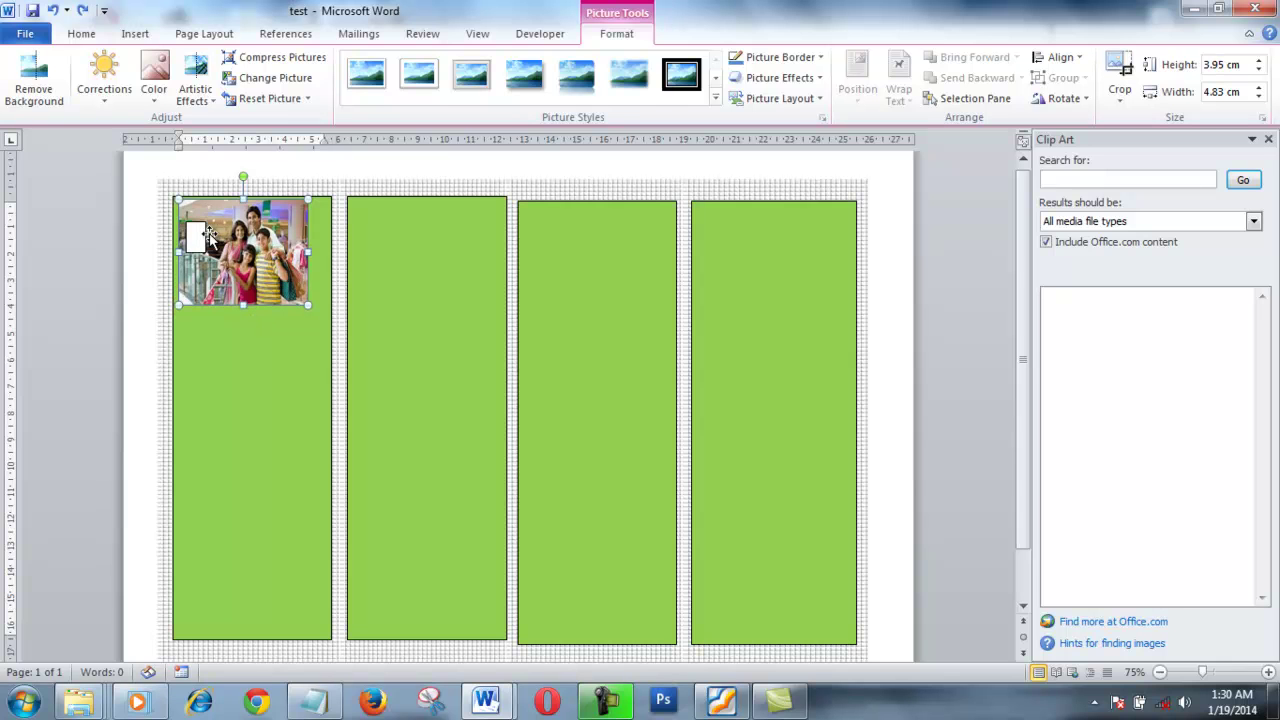
Delete the family picture and enlarge the small empty text box in the first green panel.
{"action": "key", "text": "Delete"}
{"action": "left_click", "coordinate": [200, 235]}
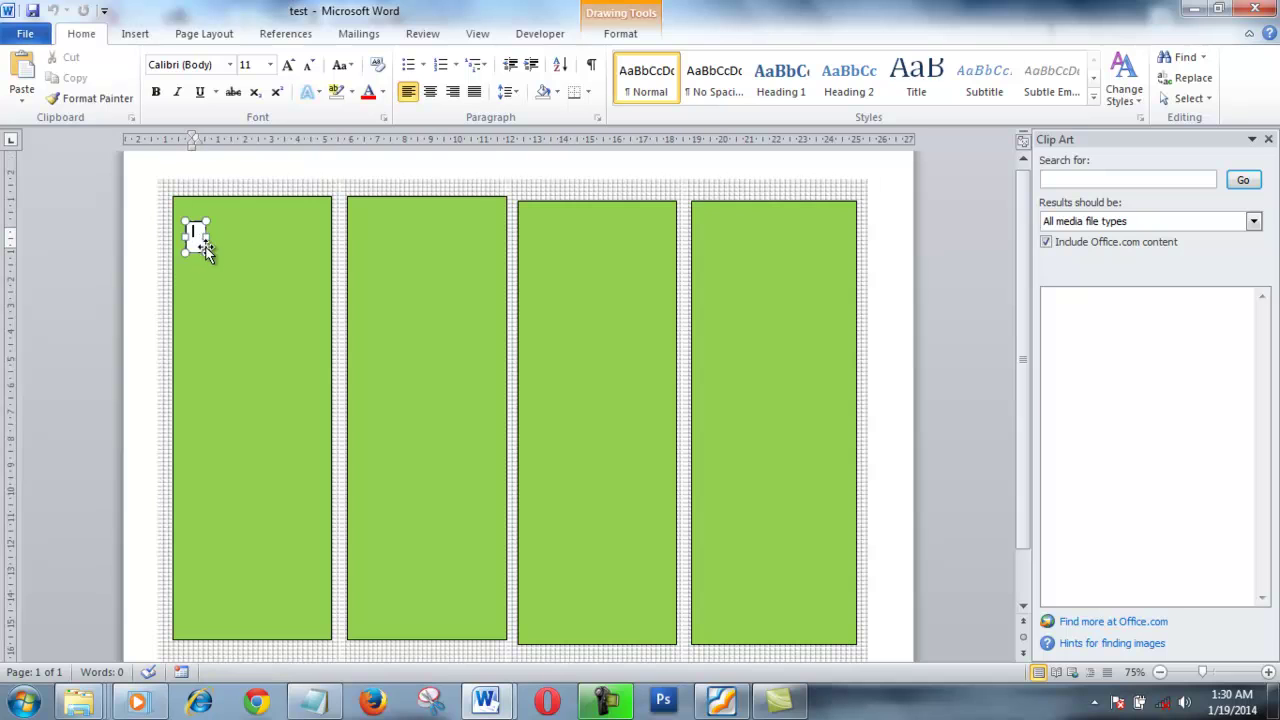
{"action": "left_click_drag", "start_coordinate": [207, 237], "coordinate": [246, 370]}
Switch to the brochure folder and copy picture 1.
{"action": "left_click", "coordinate": [1186, 9]}
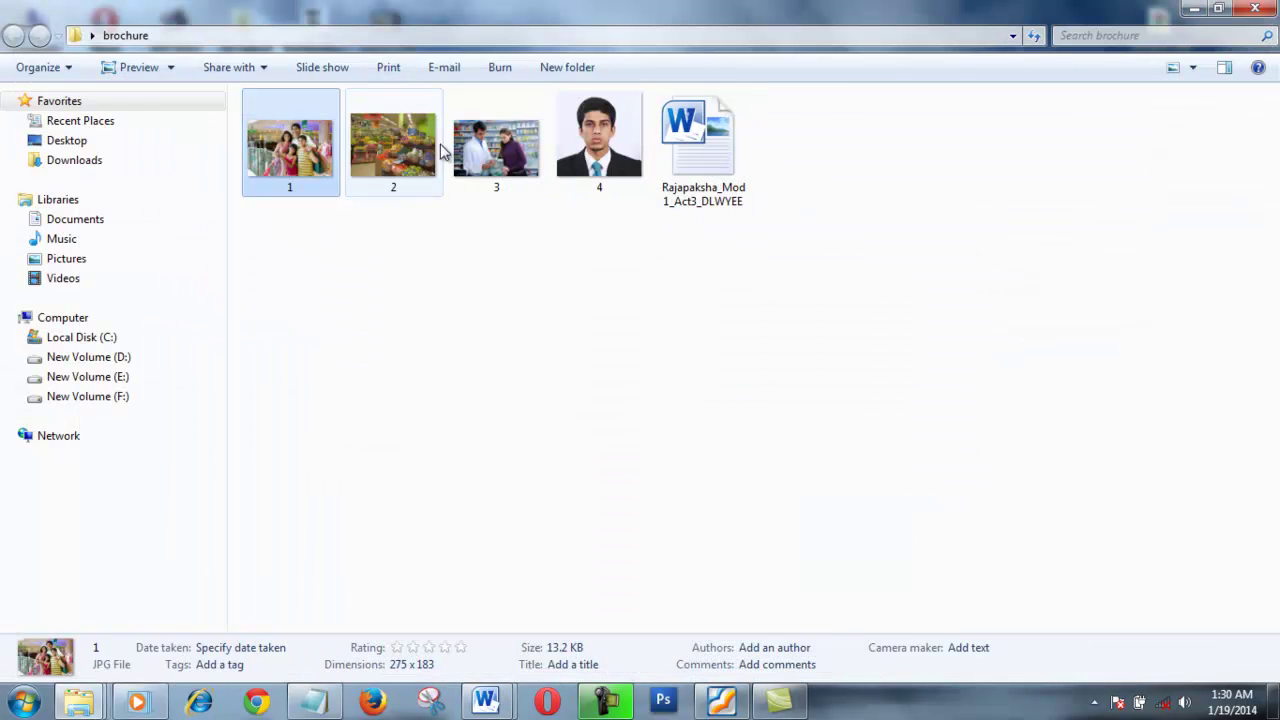
{"action": "right_click", "coordinate": [300, 160]}
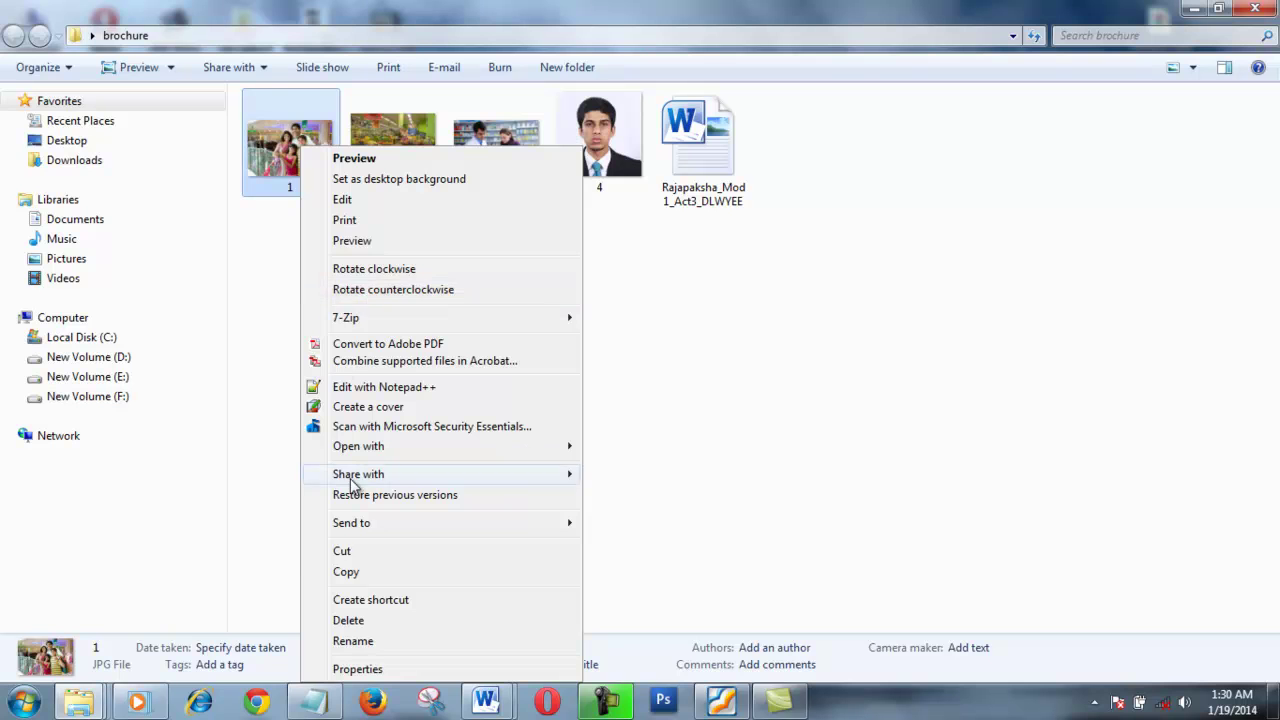
{"action": "left_click", "coordinate": [347, 572]}
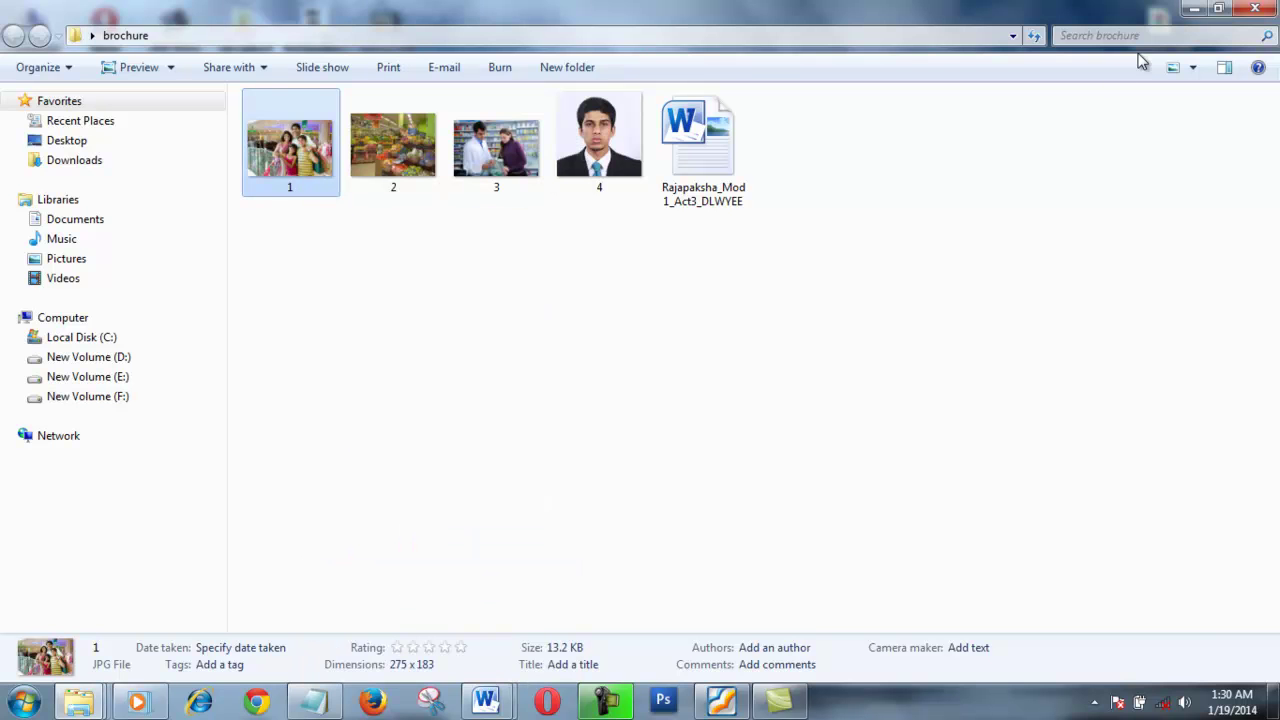
{"action": "left_click", "coordinate": [1186, 9]}
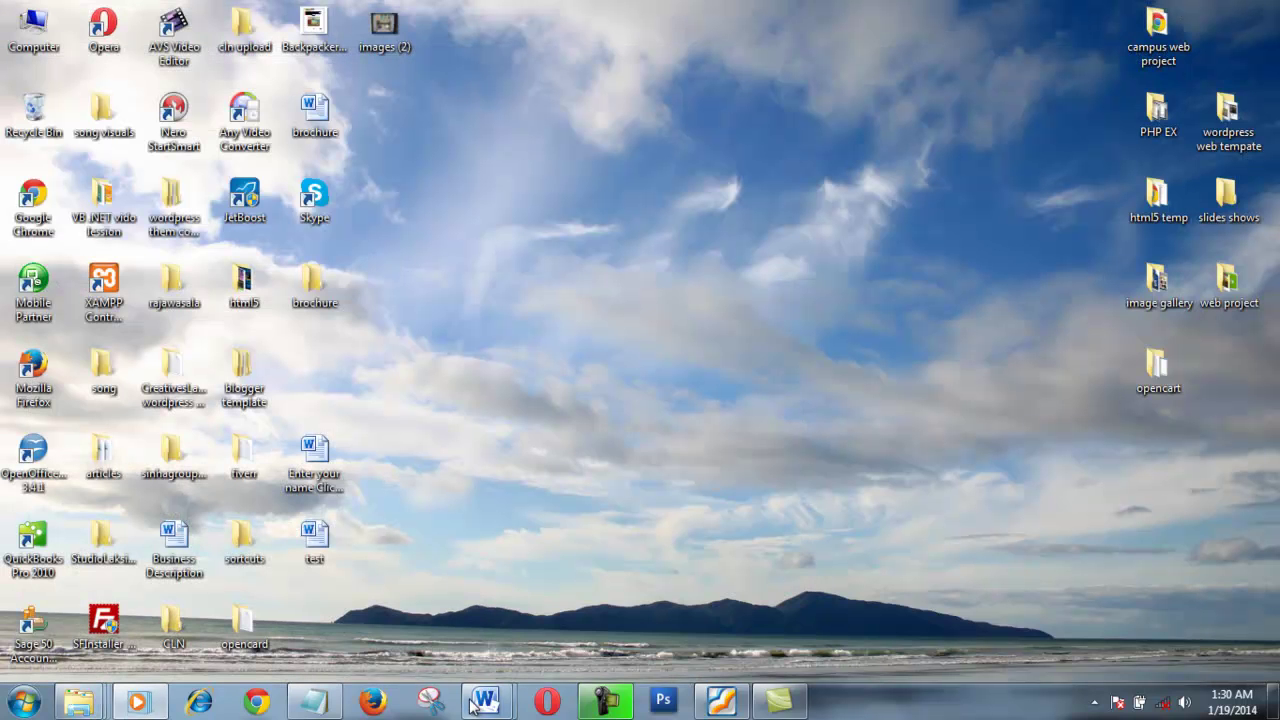
Switch back to the test document in Word, paste the copied picture into the white text box and stretch it taller.
{"action": "mouse_move", "coordinate": [486, 700]}
{"action": "left_click", "coordinate": [360, 595]}
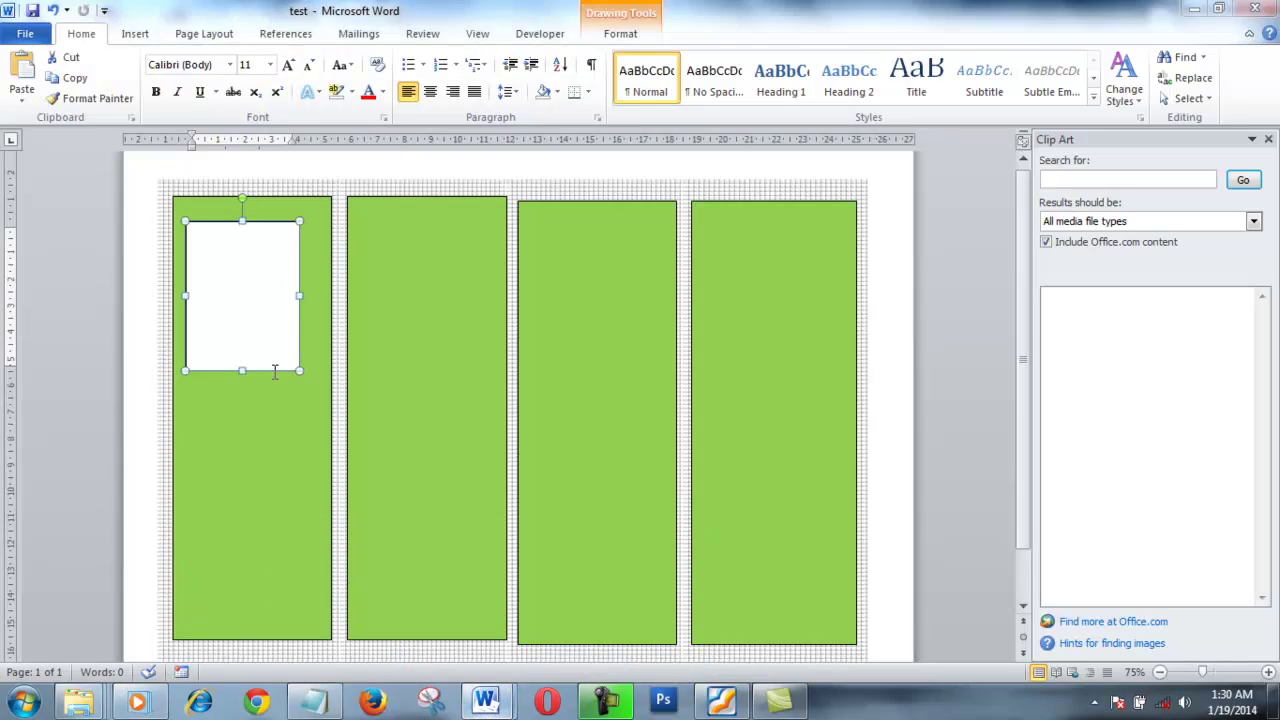
{"action": "right_click", "coordinate": [251, 271]}
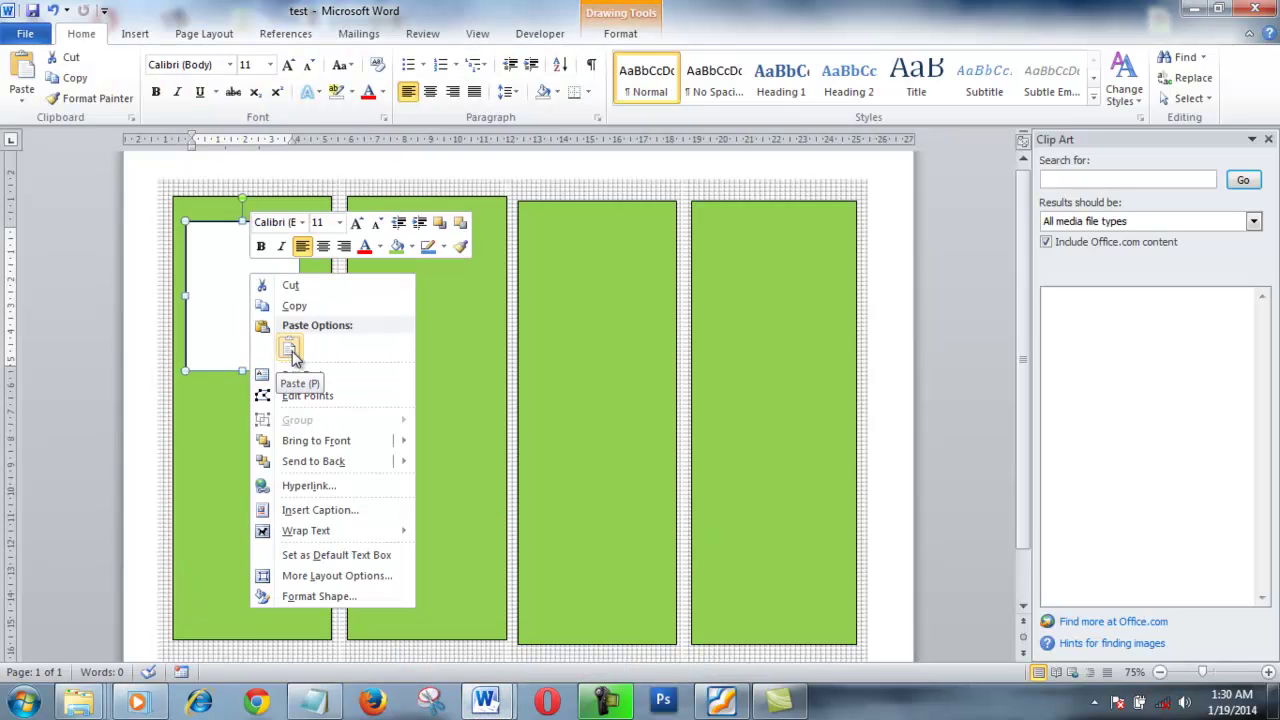
{"action": "left_click", "coordinate": [291, 352]}
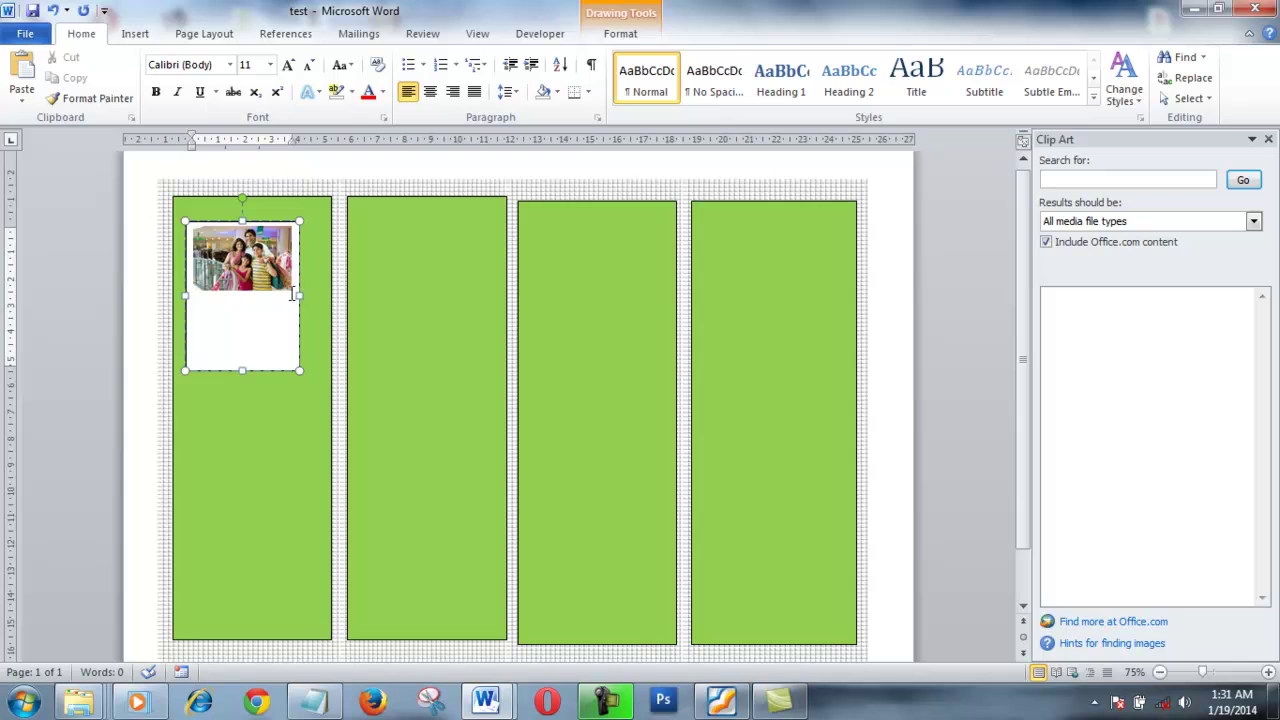
{"action": "left_click", "coordinate": [285, 286]}
{"action": "left_click_drag", "start_coordinate": [243, 290], "coordinate": [250, 318]}
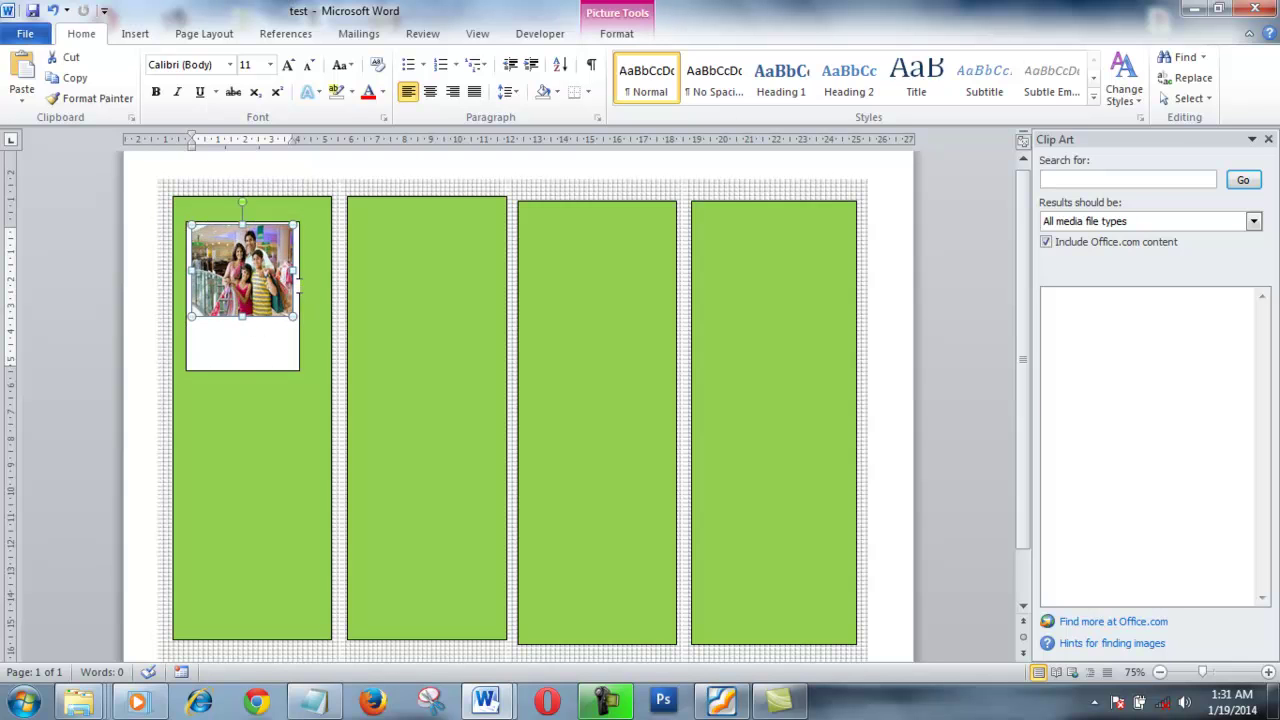
Widen the text box around the family picture to about 5.2 cm and set its shape fill to No Fill.
{"action": "left_click", "coordinate": [297, 285]}
{"action": "left_click_drag", "start_coordinate": [301, 297], "coordinate": [324, 296]}
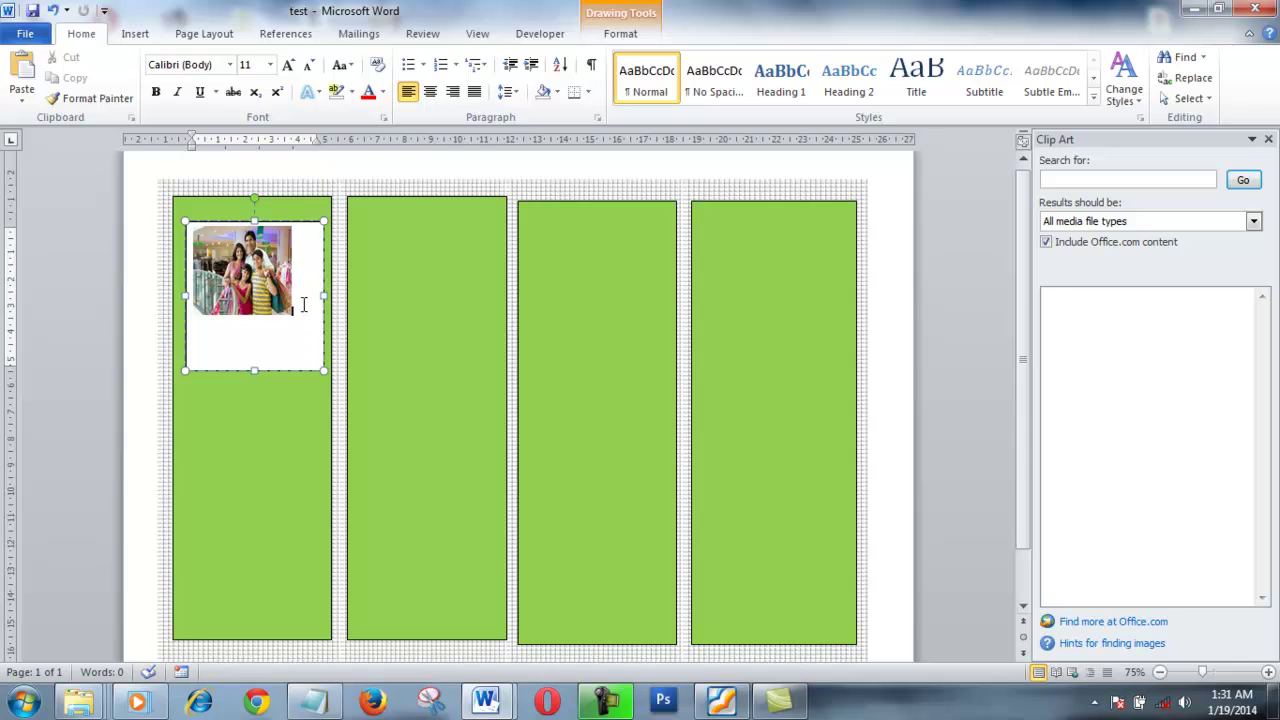
{"action": "double_click", "coordinate": [310, 225]}
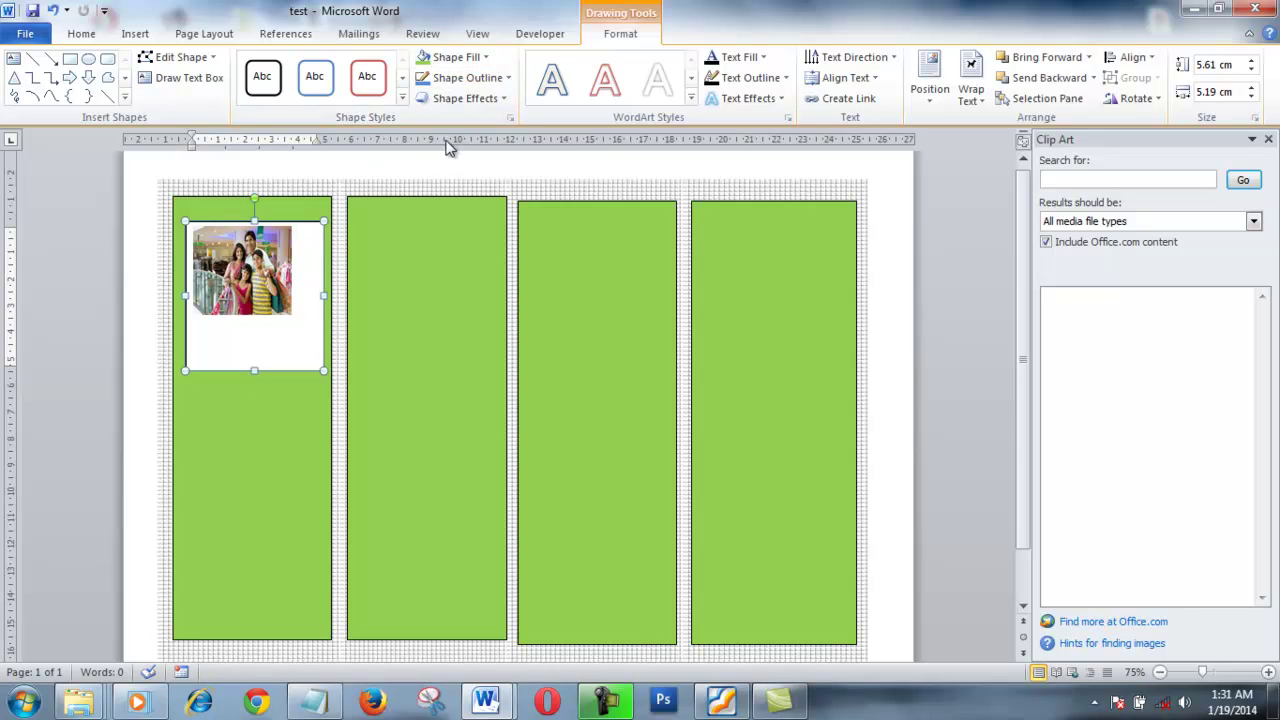
{"action": "left_click", "coordinate": [484, 59]}
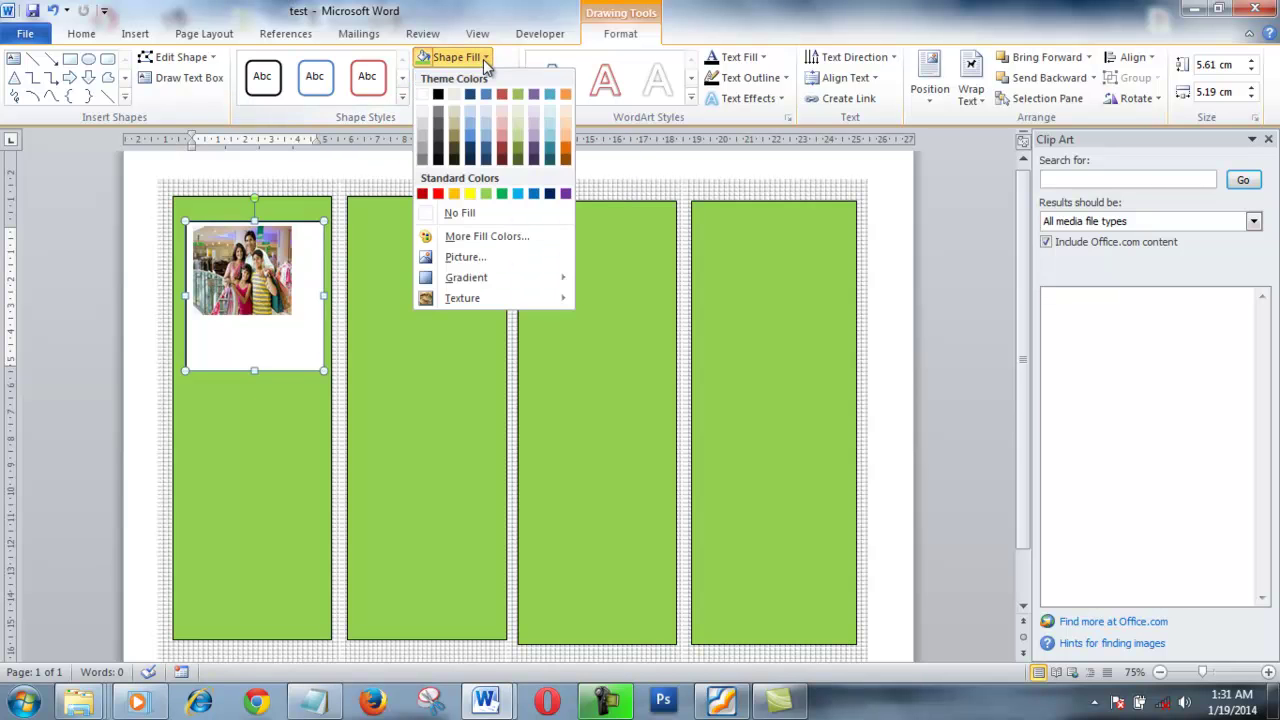
{"action": "left_click", "coordinate": [461, 213]}
{"action": "left_click", "coordinate": [241, 304]}
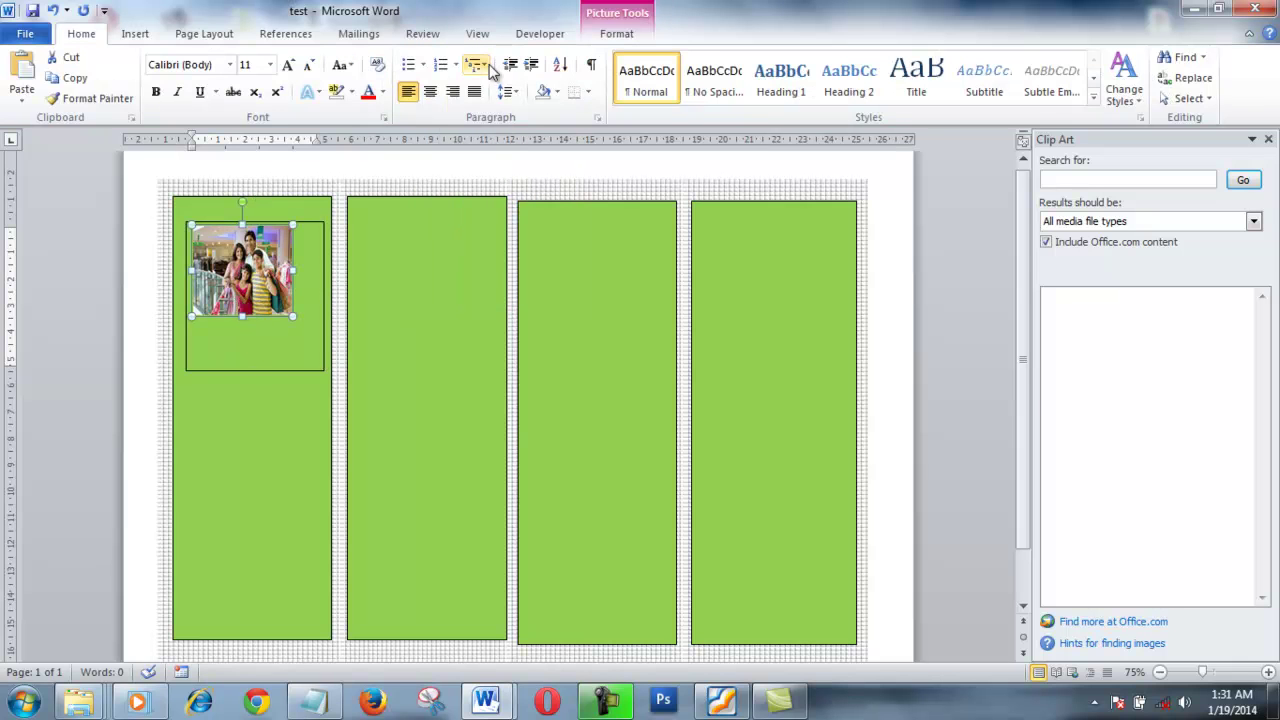
Remove the outline of the text box around the family picture in the first green panel.
{"action": "double_click", "coordinate": [310, 224]}
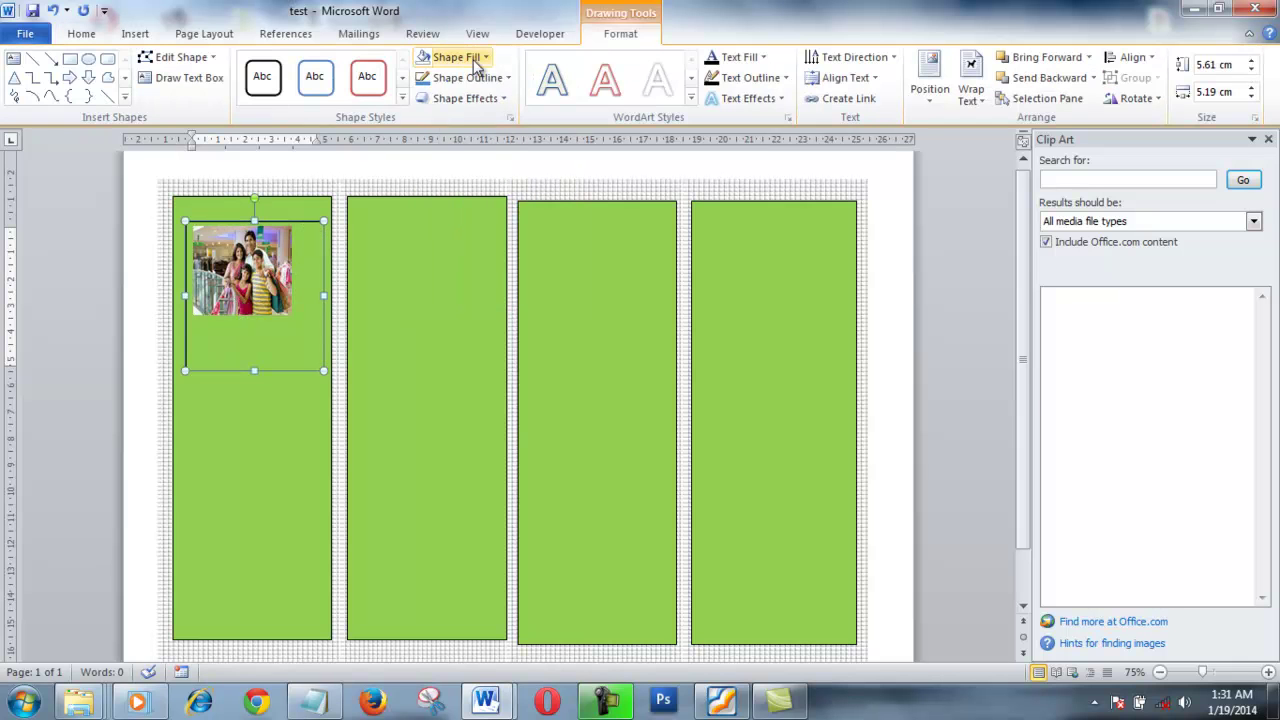
{"action": "left_click", "coordinate": [506, 78]}
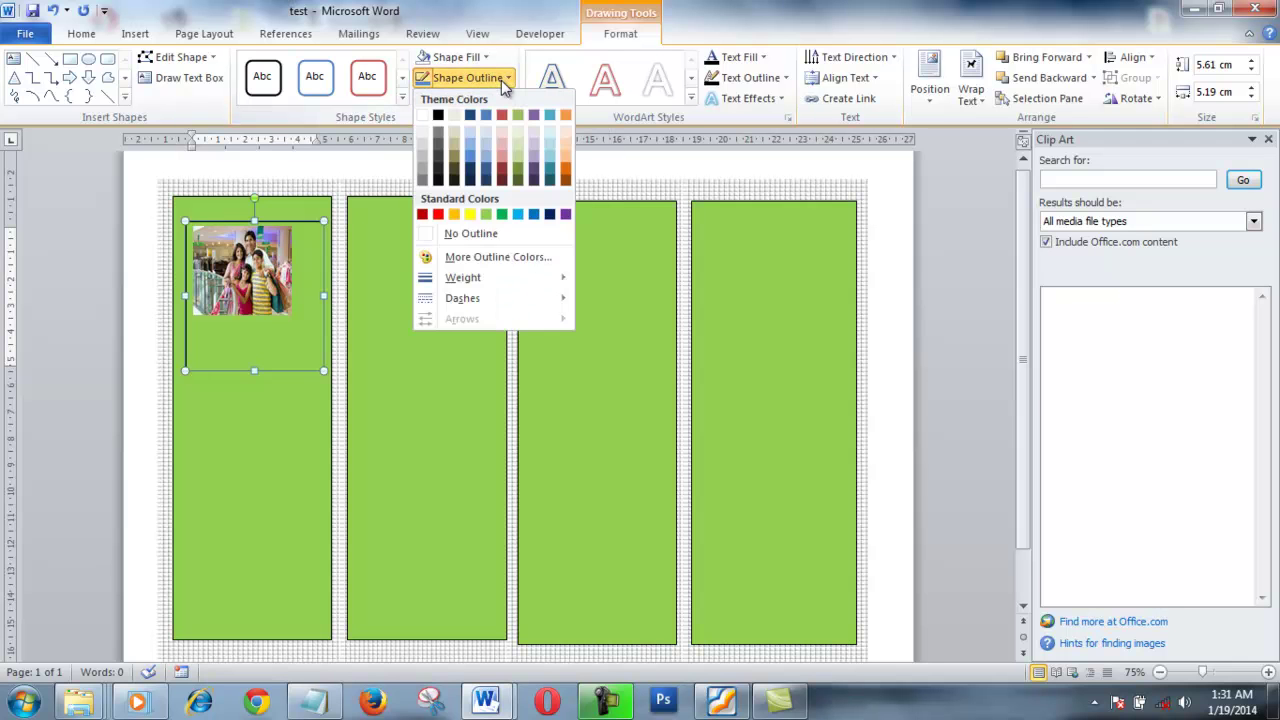
{"action": "left_click", "coordinate": [460, 234]}
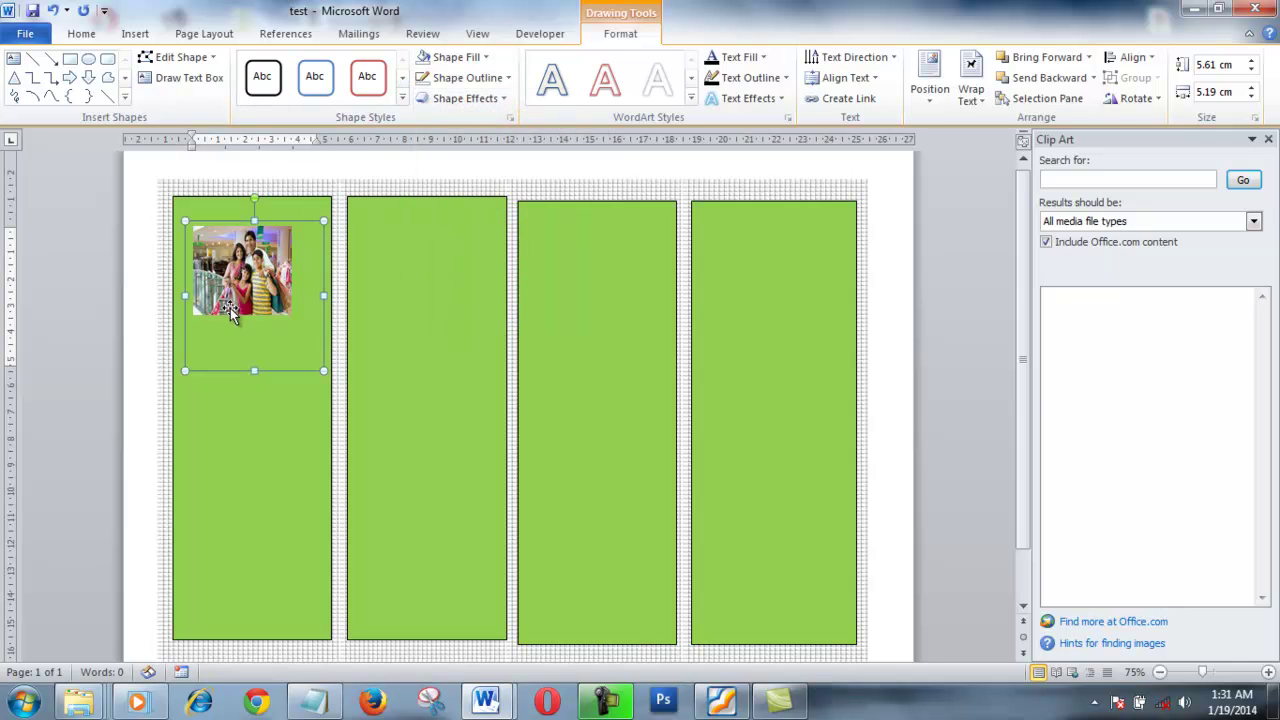
Enlarge the family picture inside its text box to about 4.76 cm high and 5.08 cm wide.
{"action": "left_click", "coordinate": [258, 312]}
{"action": "left_click_drag", "start_coordinate": [292, 317], "coordinate": [315, 336]}
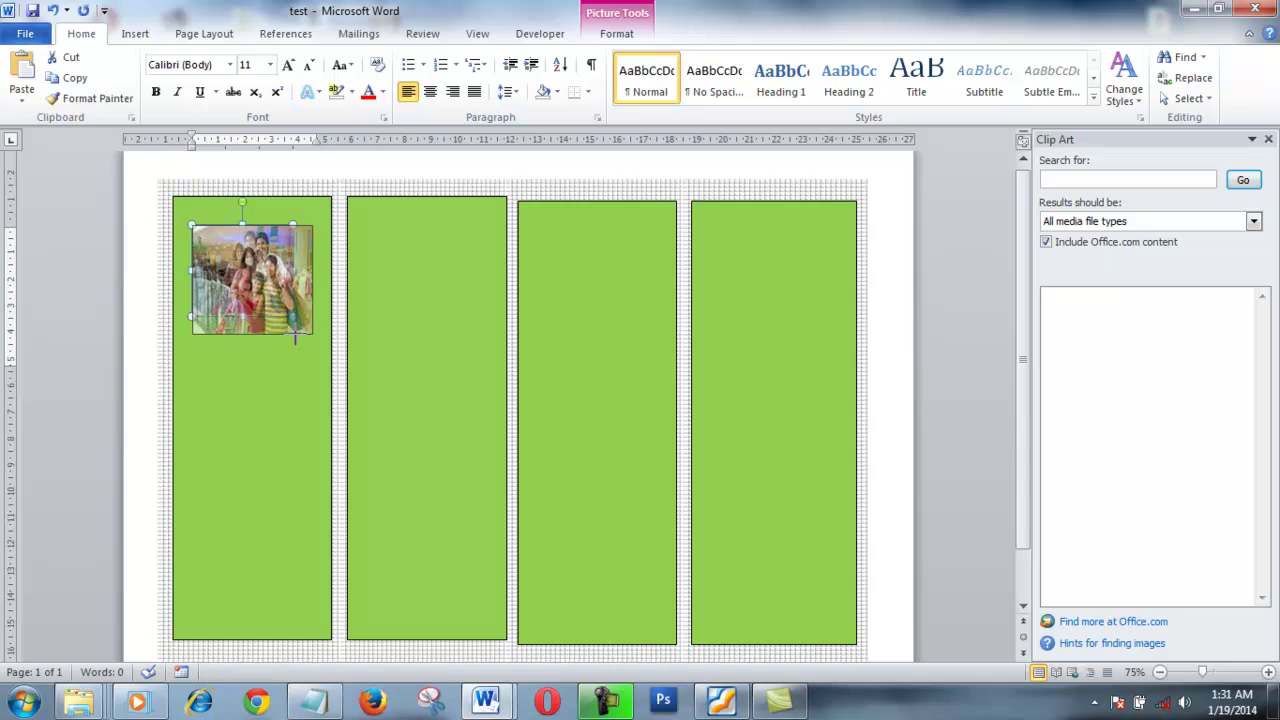
{"action": "left_click_drag", "start_coordinate": [190, 278], "coordinate": [184, 278]}
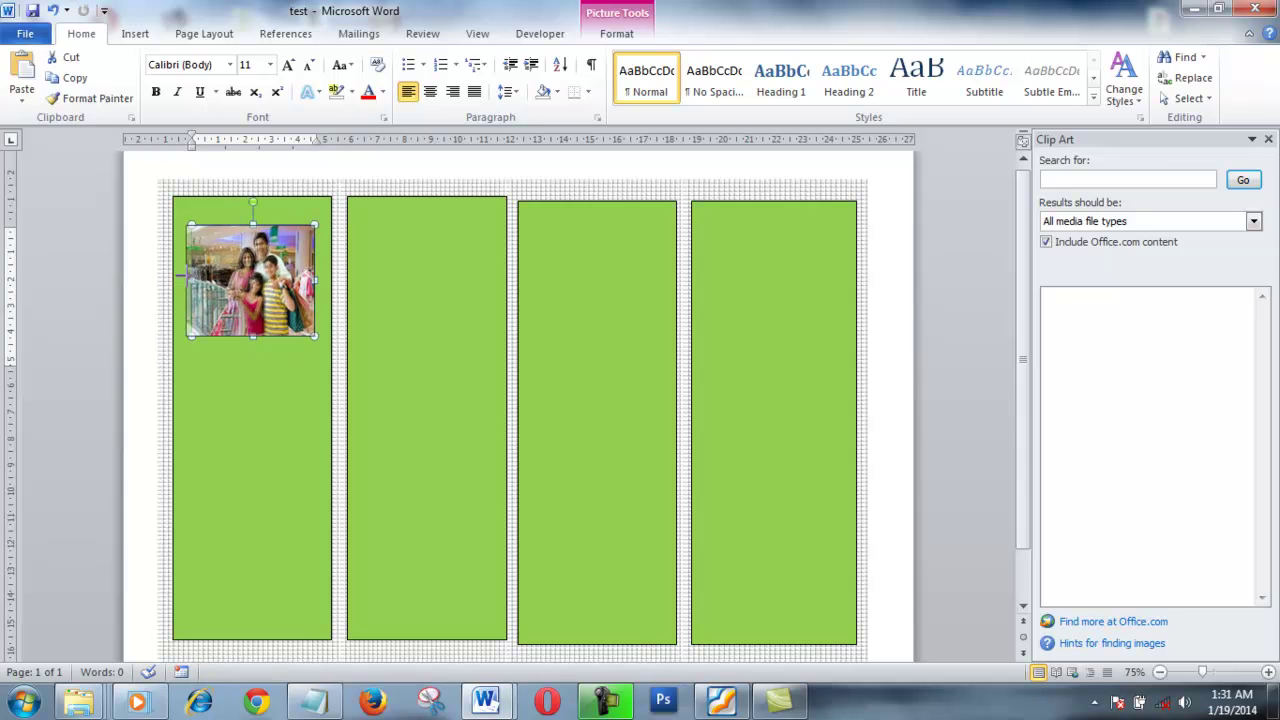
{"action": "left_click_drag", "start_coordinate": [257, 338], "coordinate": [260, 353]}
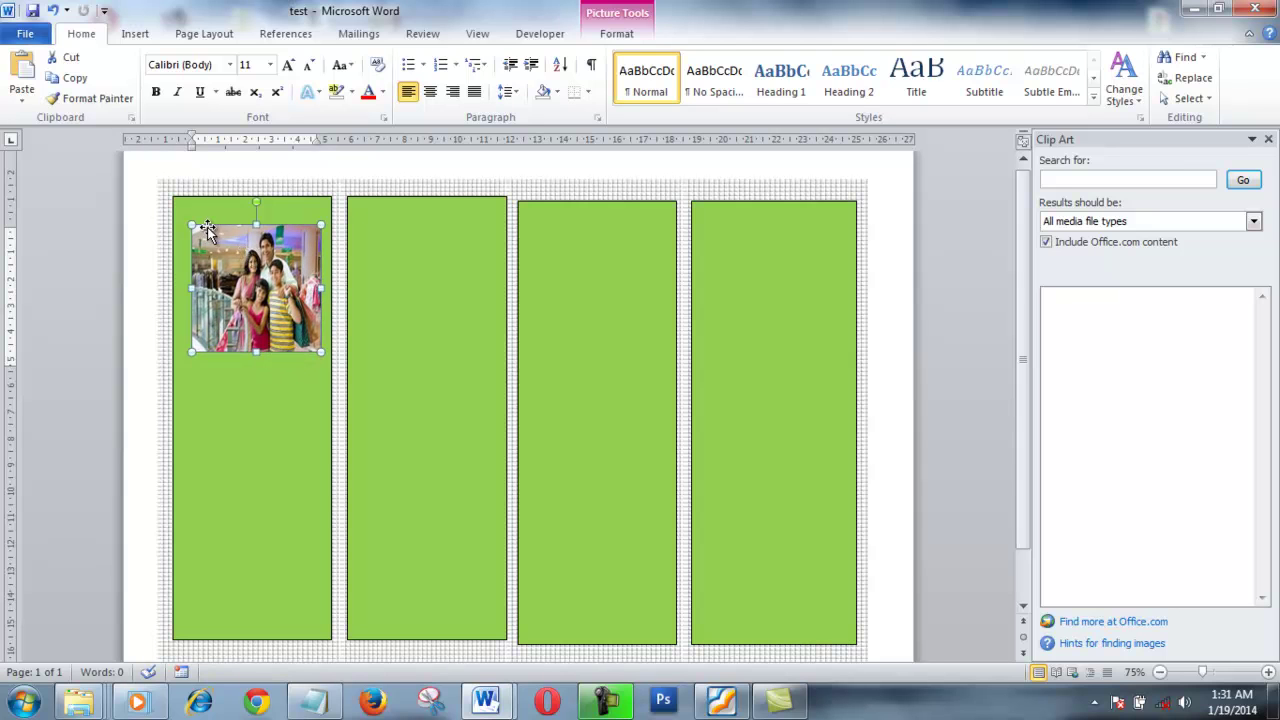
{"action": "left_click_drag", "start_coordinate": [190, 222], "coordinate": [186, 221]}
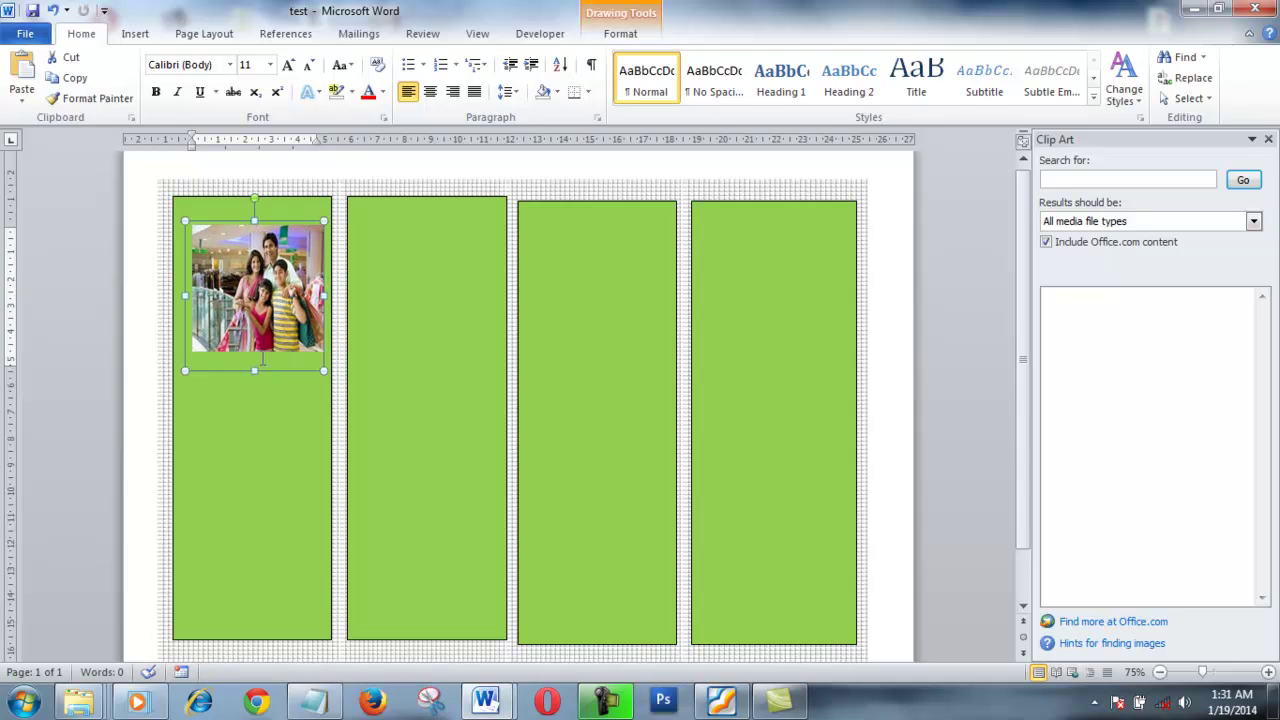
Apply the third Perspective shadow variation to the family picture.
{"action": "double_click", "coordinate": [259, 305]}
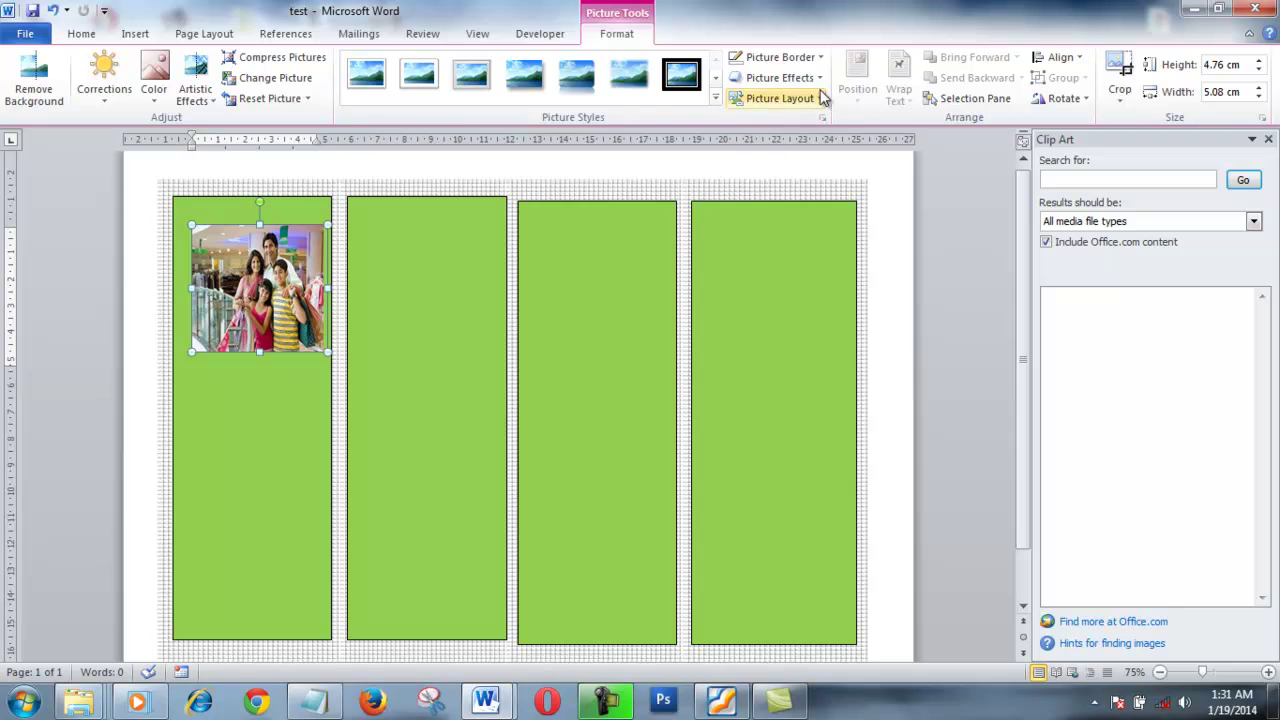
{"action": "left_click", "coordinate": [778, 78]}
{"action": "mouse_move", "coordinate": [771, 177]}
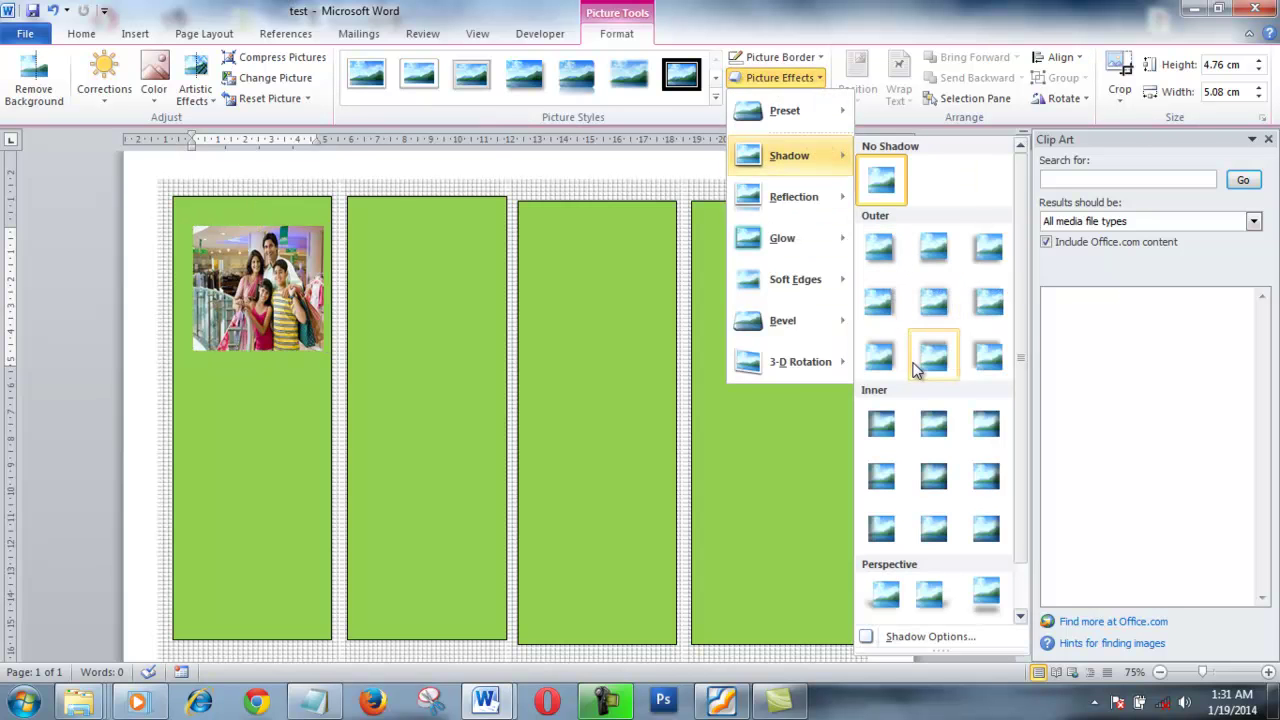
{"action": "left_click", "coordinate": [986, 596]}
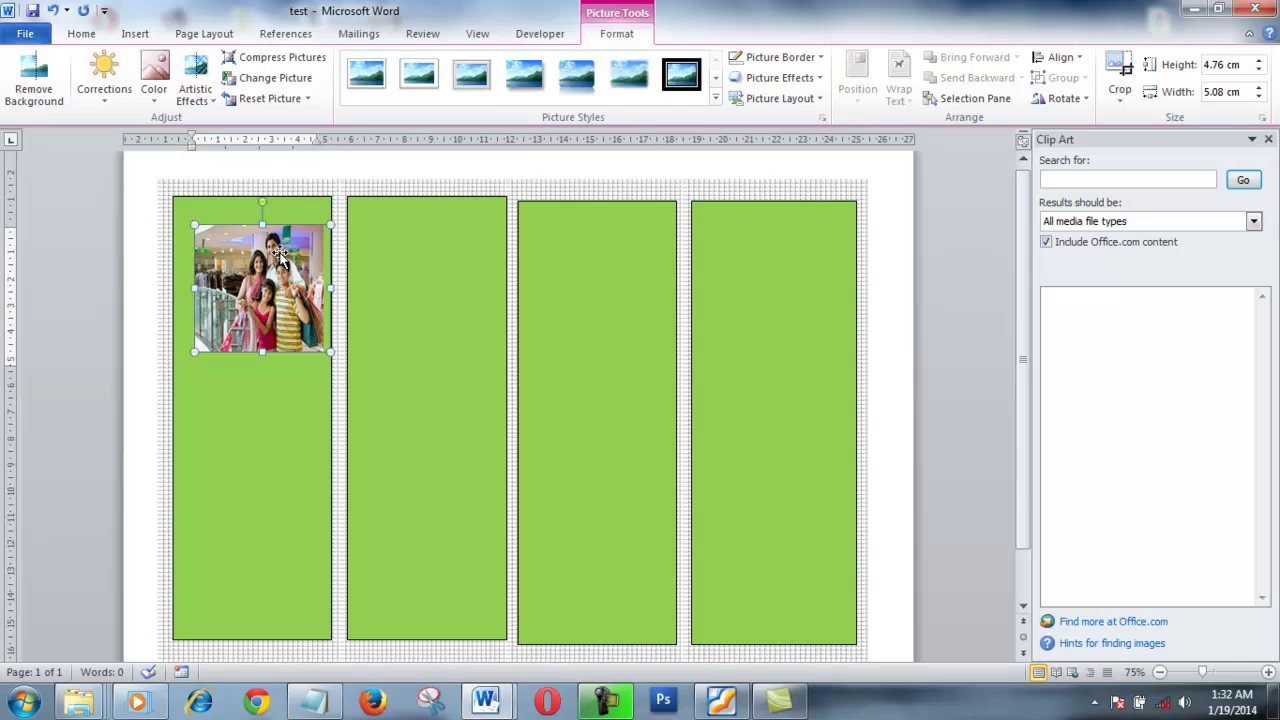
Try the last variation in the bottom row of the Reflection effects on the family picture.
{"action": "left_click", "coordinate": [812, 78]}
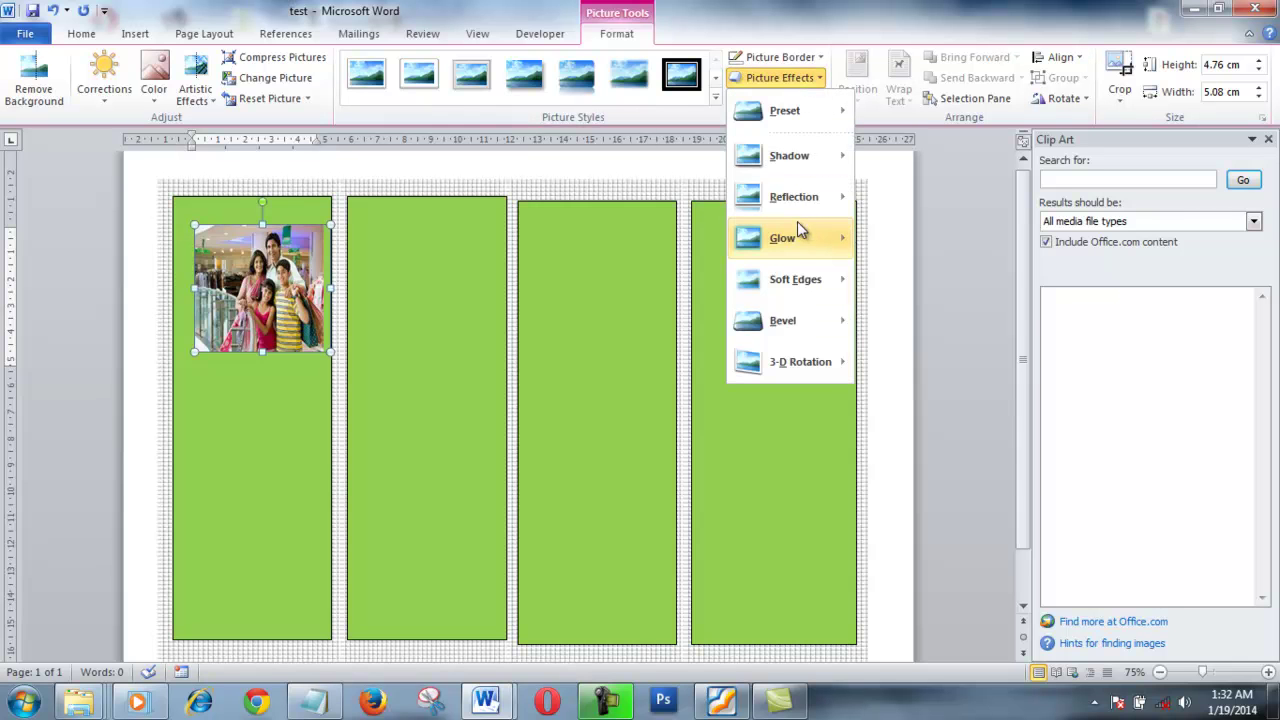
{"action": "mouse_move", "coordinate": [799, 238]}
{"action": "mouse_move", "coordinate": [816, 199]}
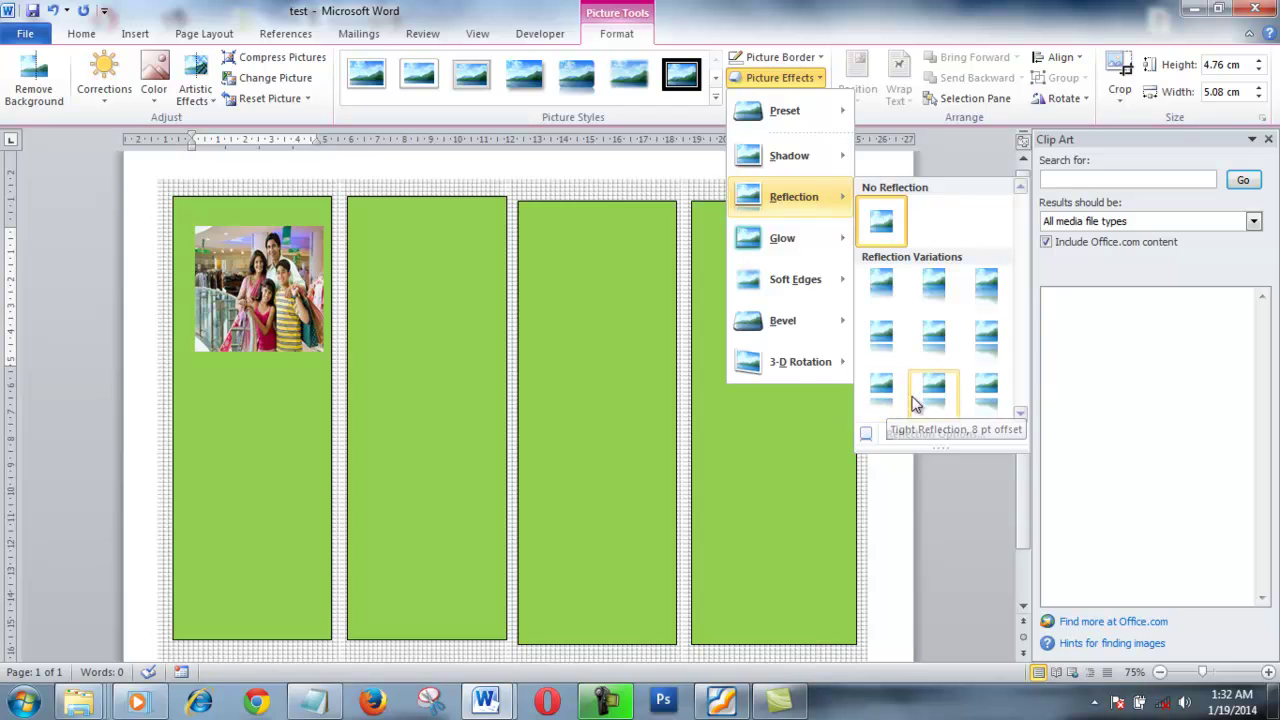
{"action": "left_click", "coordinate": [978, 393]}
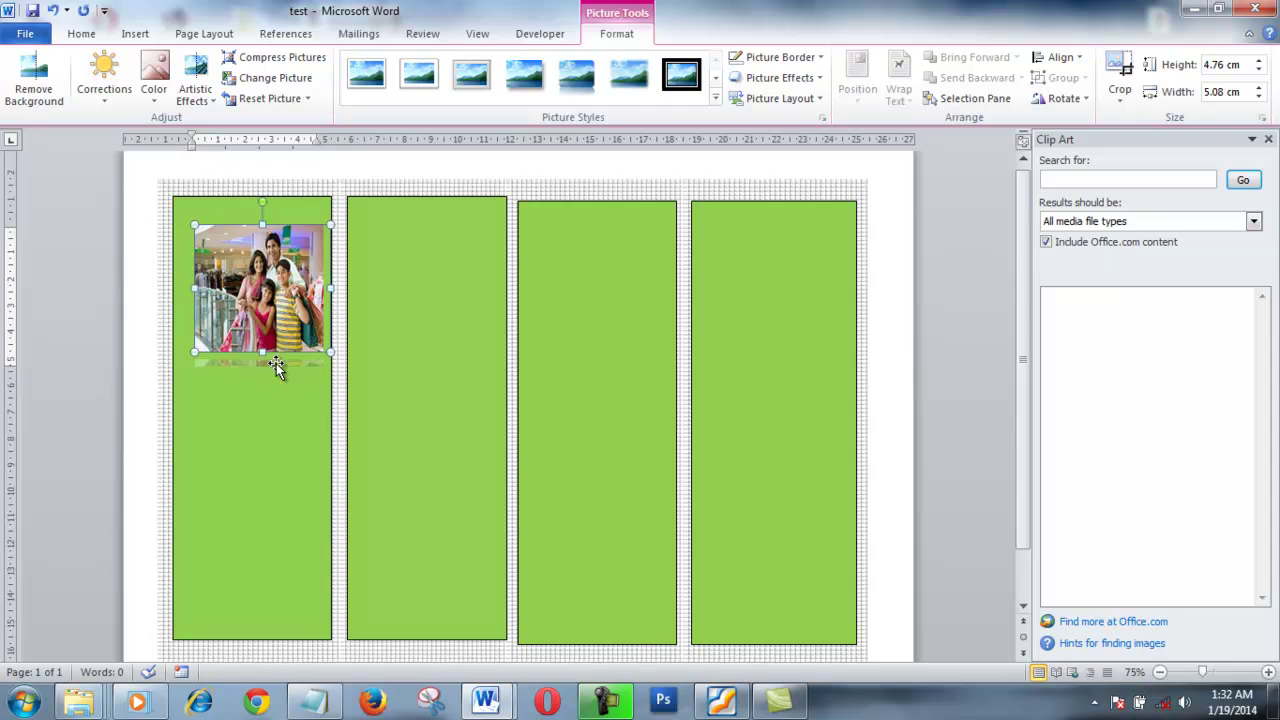
Set the family picture's reflection to Tight Reflection, 8 pt offset, and deselect the picture.
{"action": "left_click", "coordinate": [820, 79]}
{"action": "mouse_move", "coordinate": [826, 172]}
{"action": "mouse_move", "coordinate": [820, 203]}
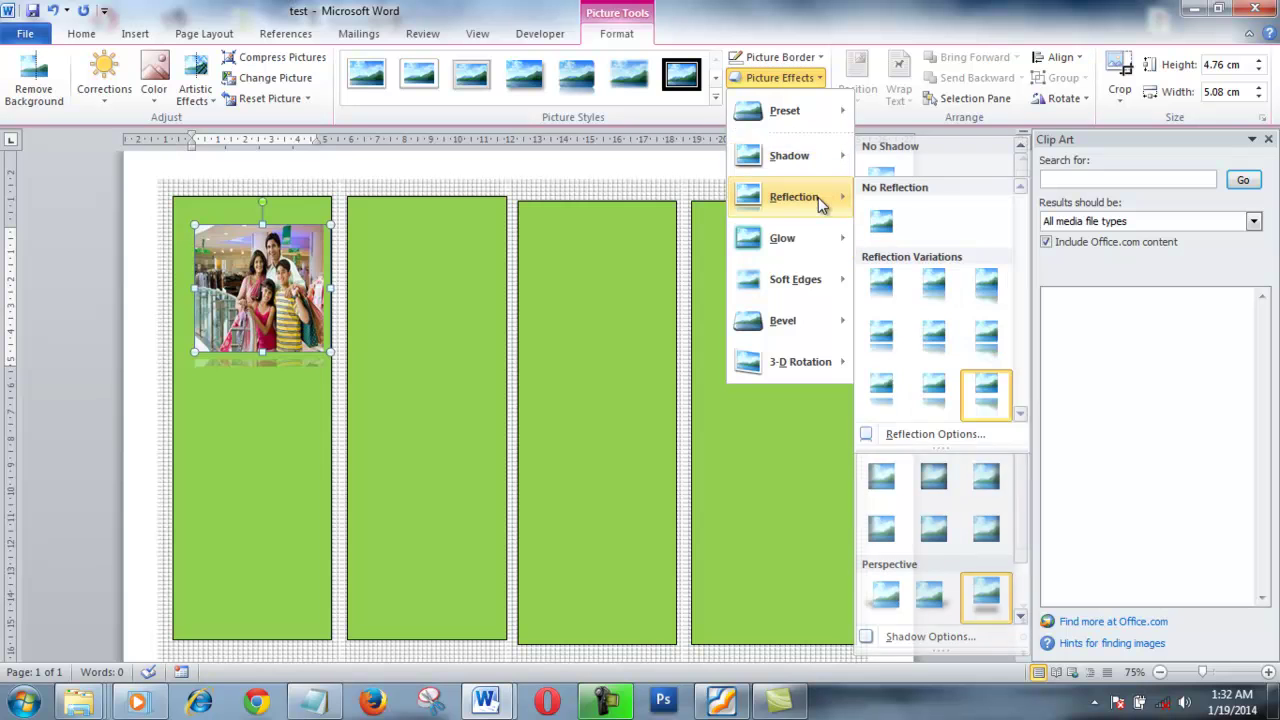
{"action": "left_click", "coordinate": [870, 395]}
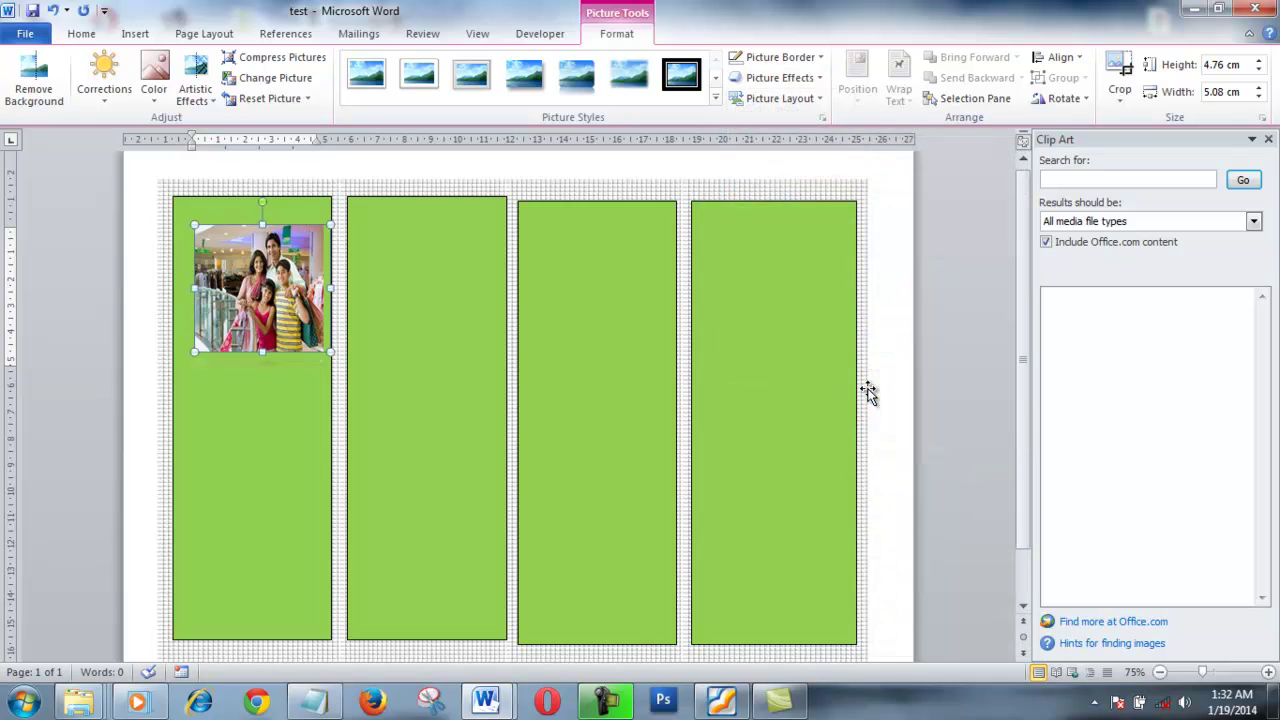
{"action": "left_click", "coordinate": [312, 380]}
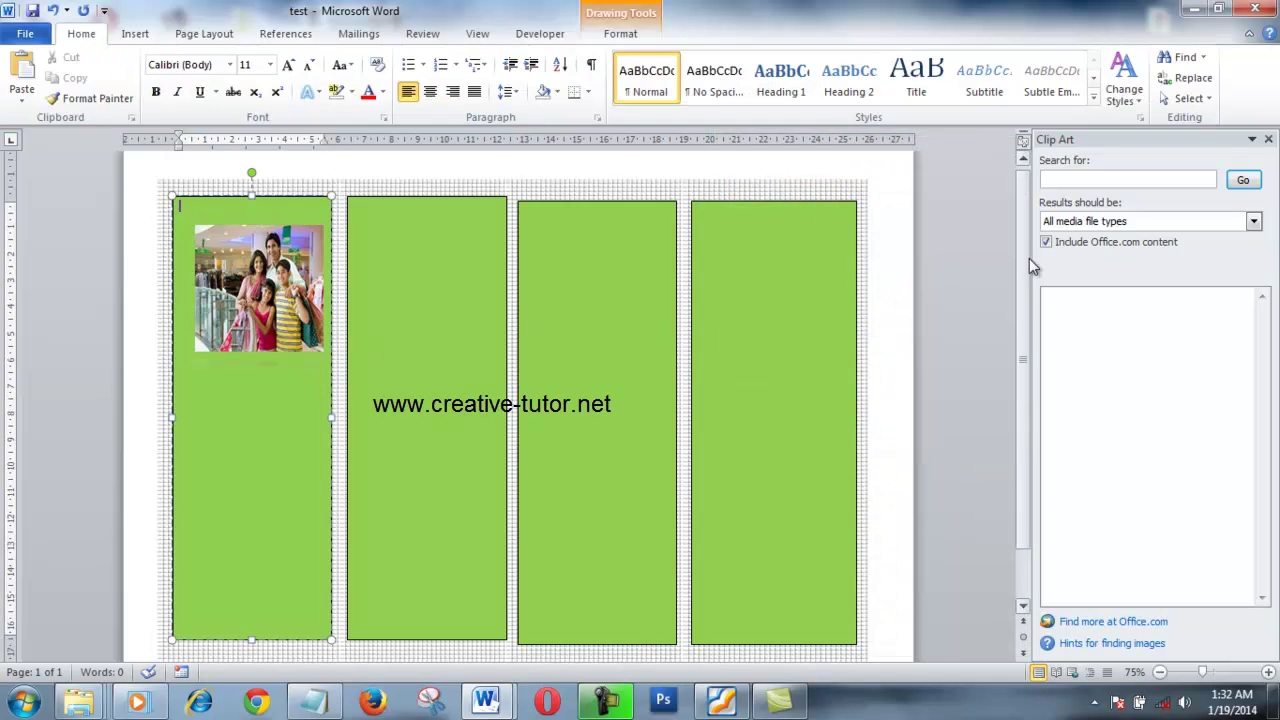
{"action": "left_click", "coordinate": [267, 352]}
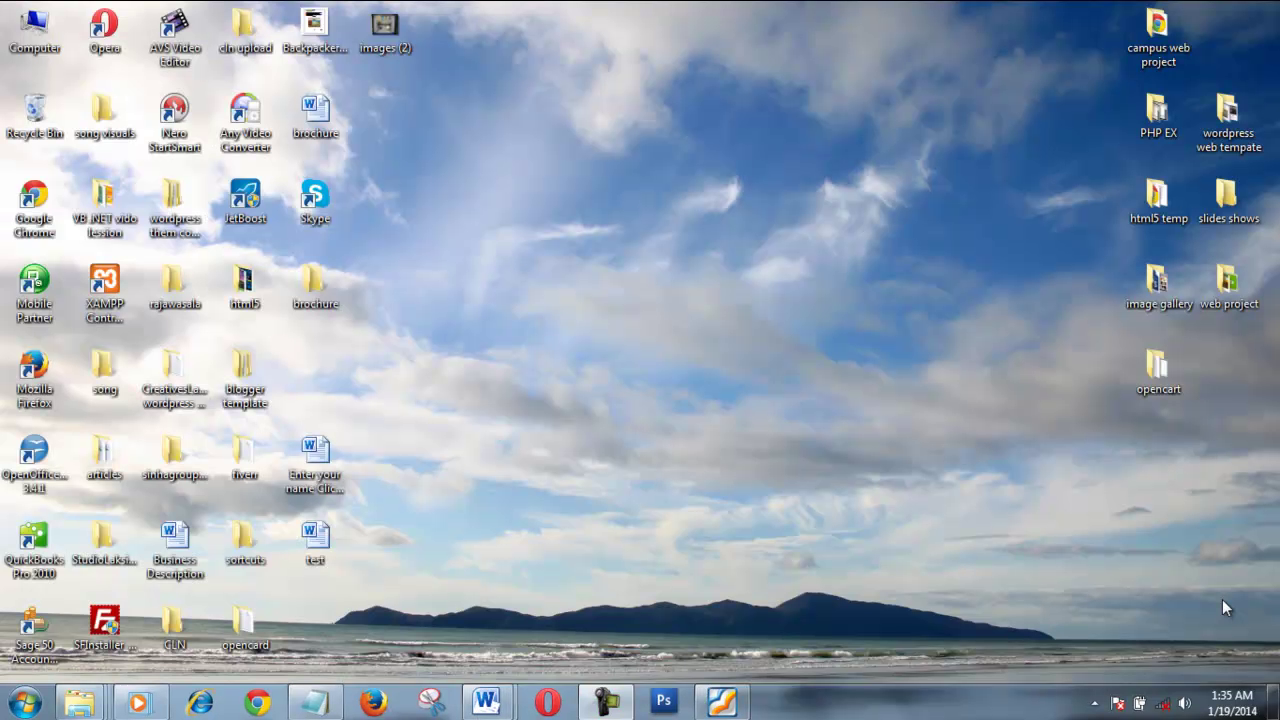
Insert picture 2 from the desktop's brochure folder into the white text box in the second green panel of the test document in Word.
{"action": "mouse_move", "coordinate": [470, 708]}
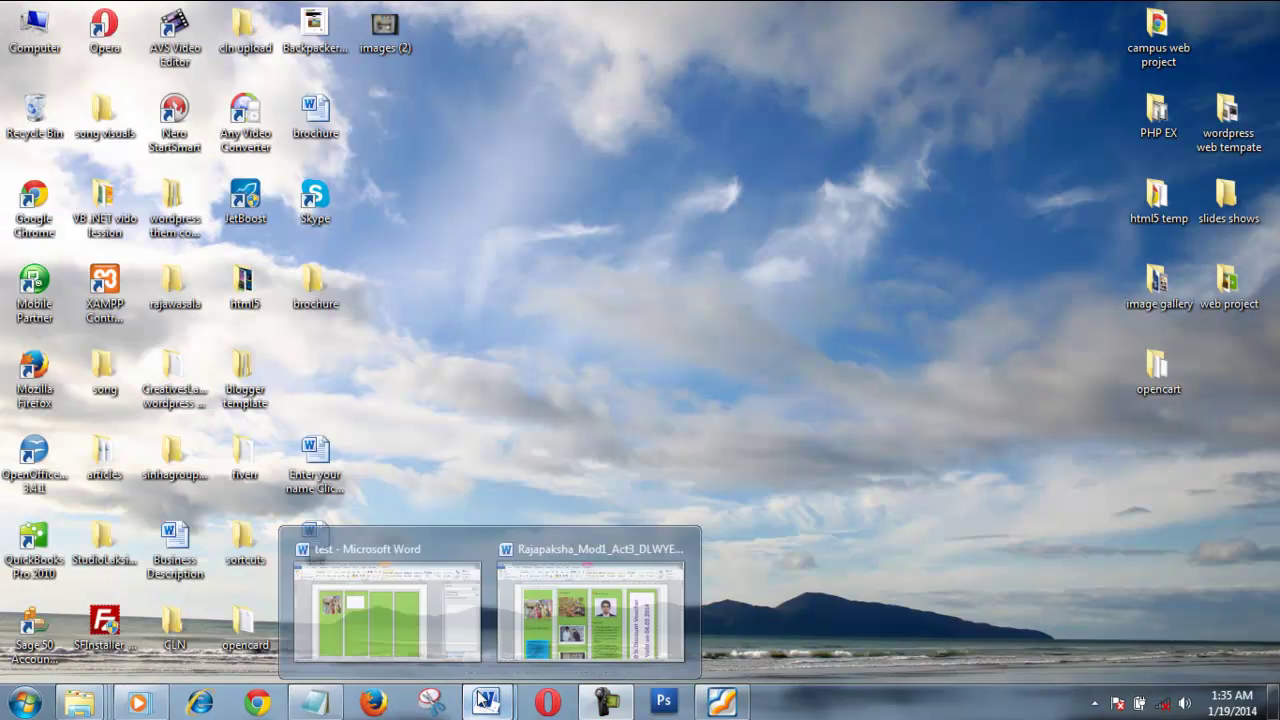
{"action": "left_click", "coordinate": [425, 625]}
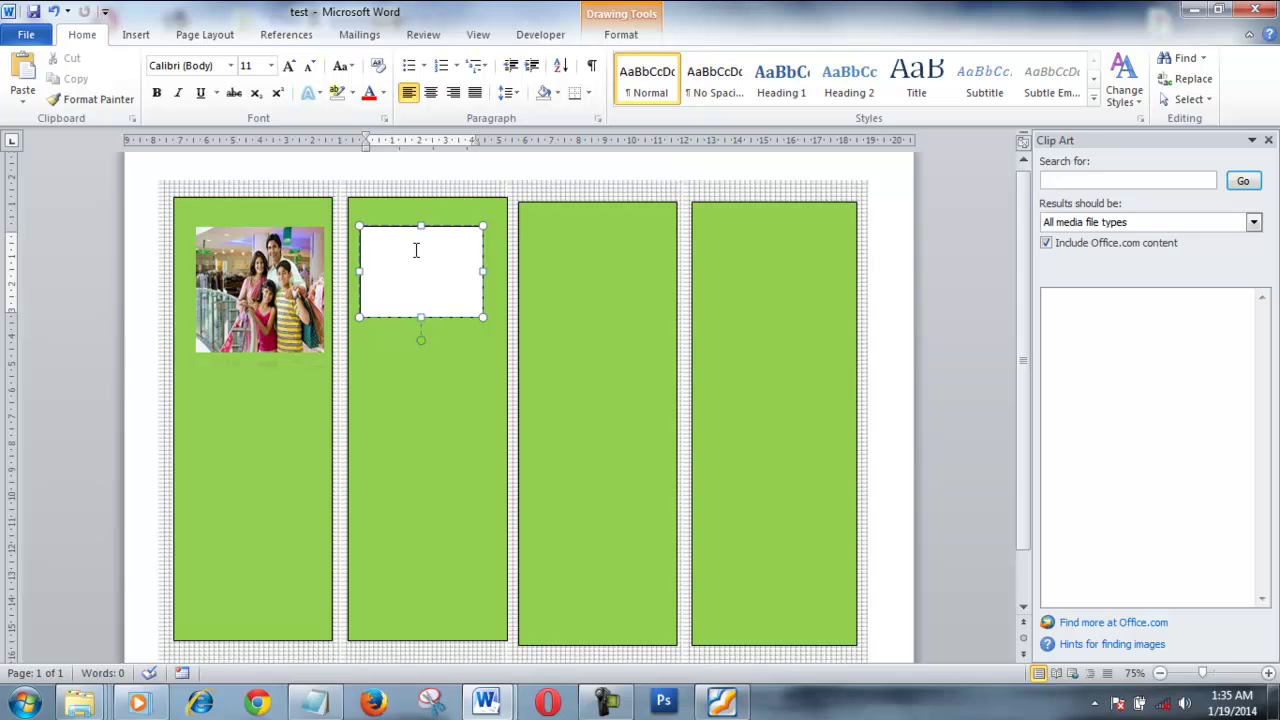
{"action": "left_click", "coordinate": [1193, 9]}
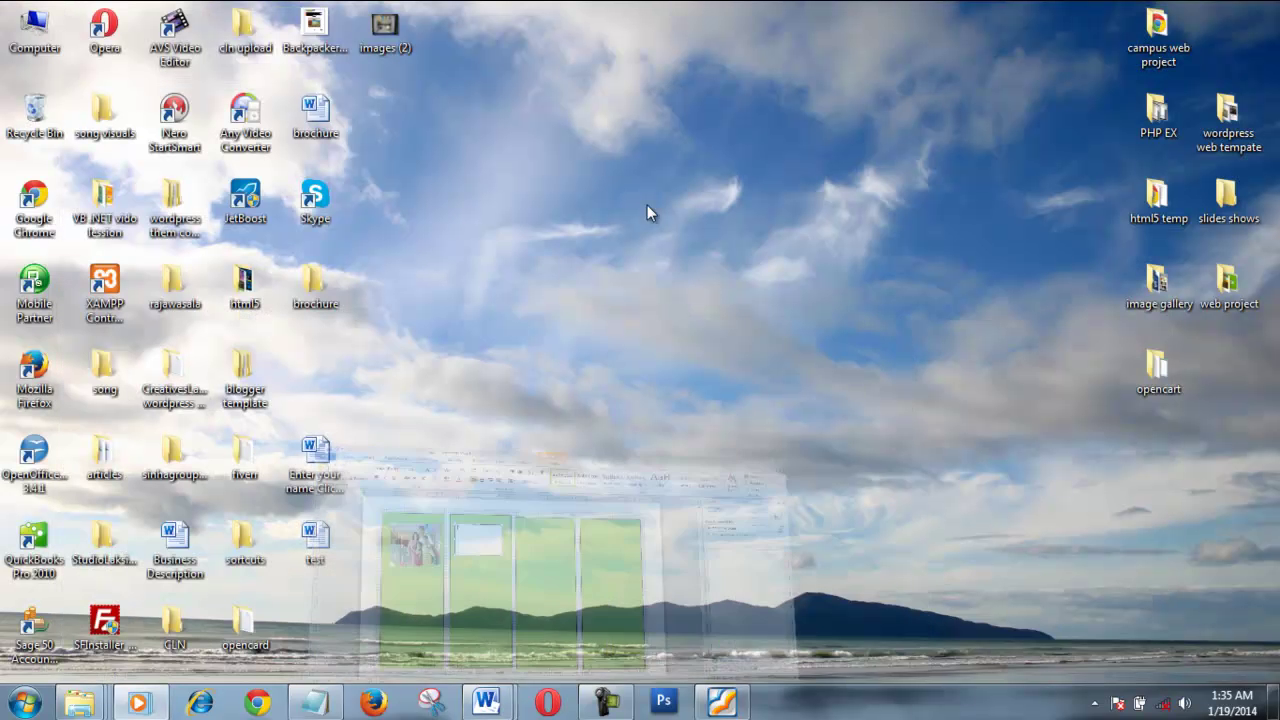
{"action": "double_click", "coordinate": [319, 280]}
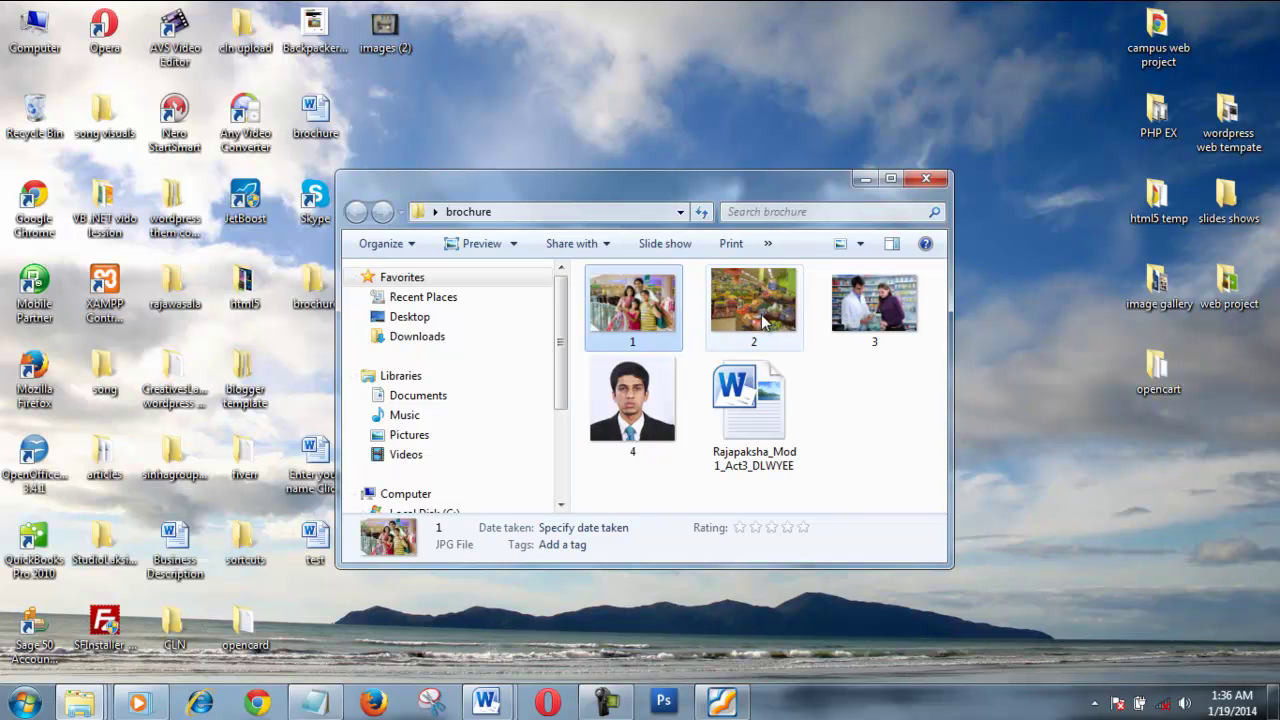
{"action": "left_click_drag", "start_coordinate": [716, 313], "coordinate": [414, 262]}
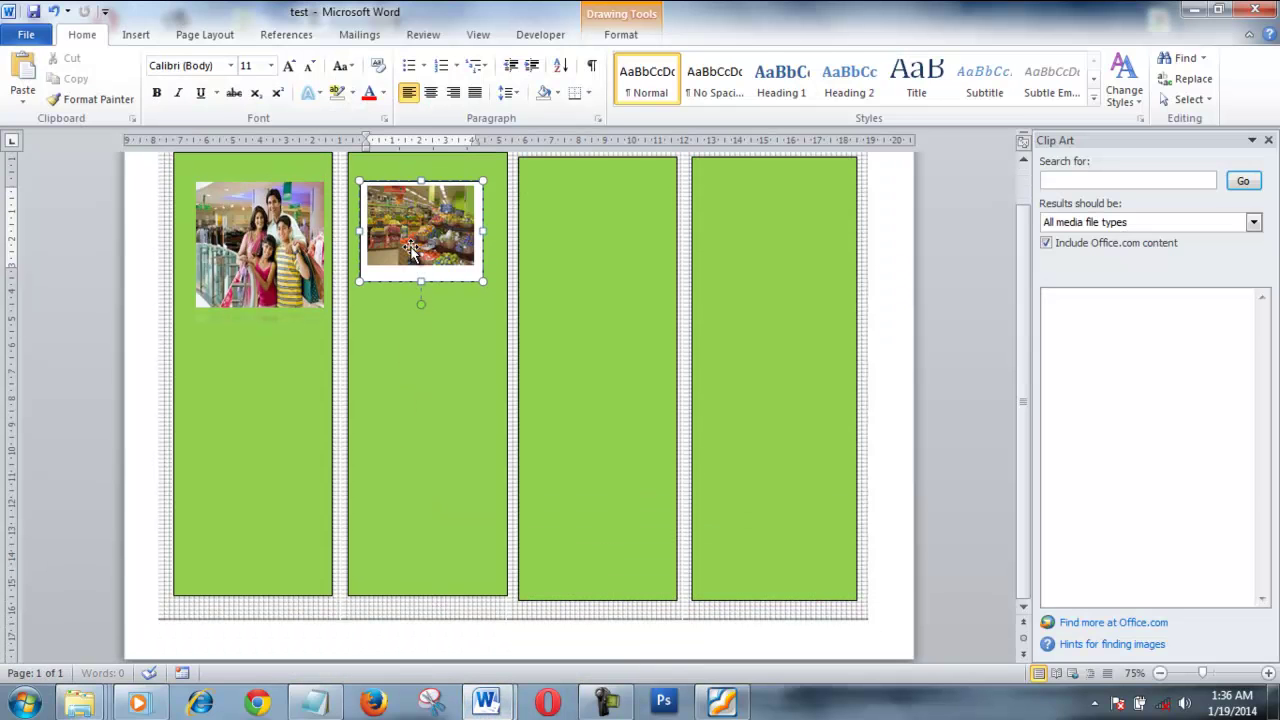
{"action": "left_click", "coordinate": [447, 308]}
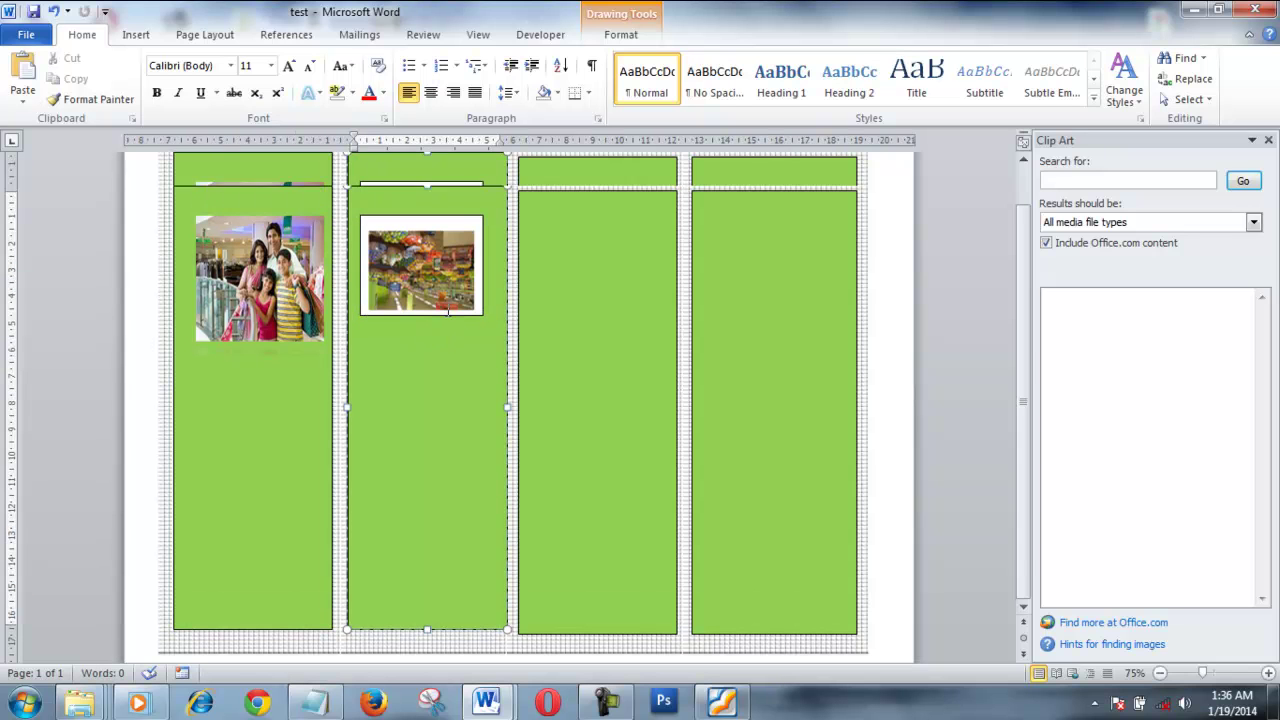
{"action": "scroll", "coordinate": [448, 310], "scroll_direction": "up", "scroll_amount": 1}
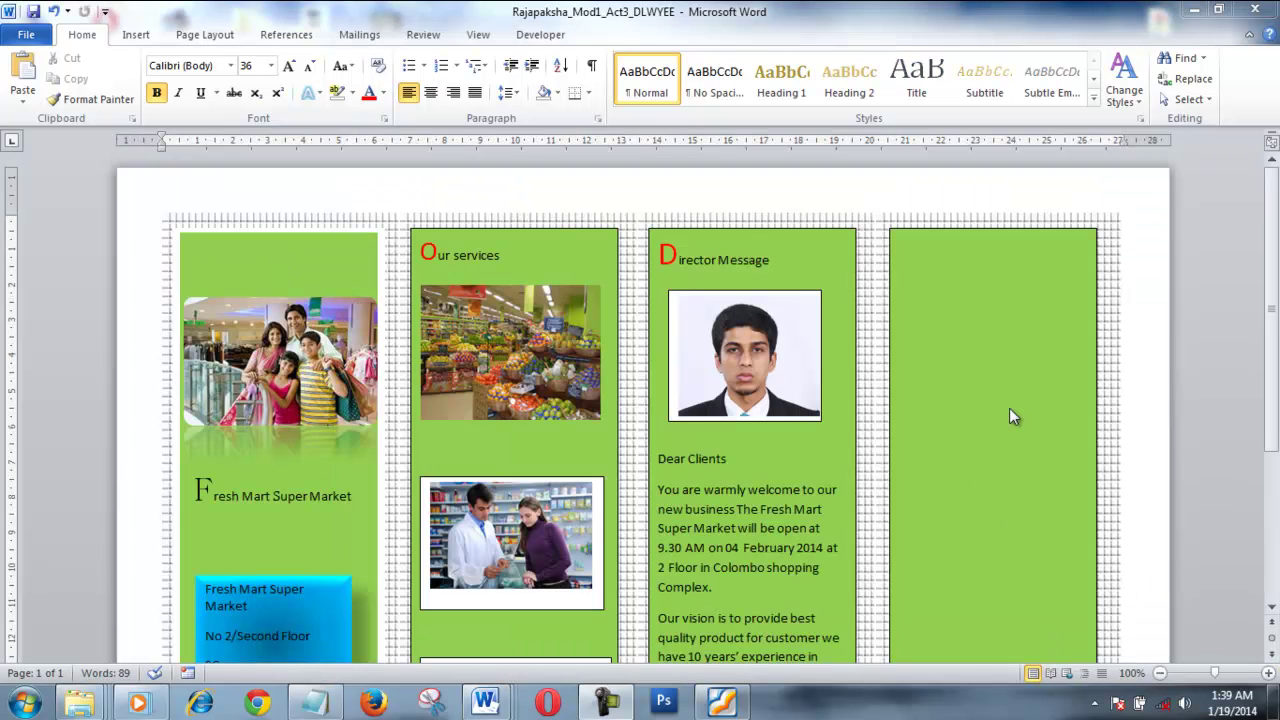
Examine the layout and content of the finished Fresh Mart Super Market brochure, including the version with the discount voucher in the fourth panel.
{"action": "scroll", "coordinate": [1275, 400], "scroll_direction": "down", "scroll_amount": 1}
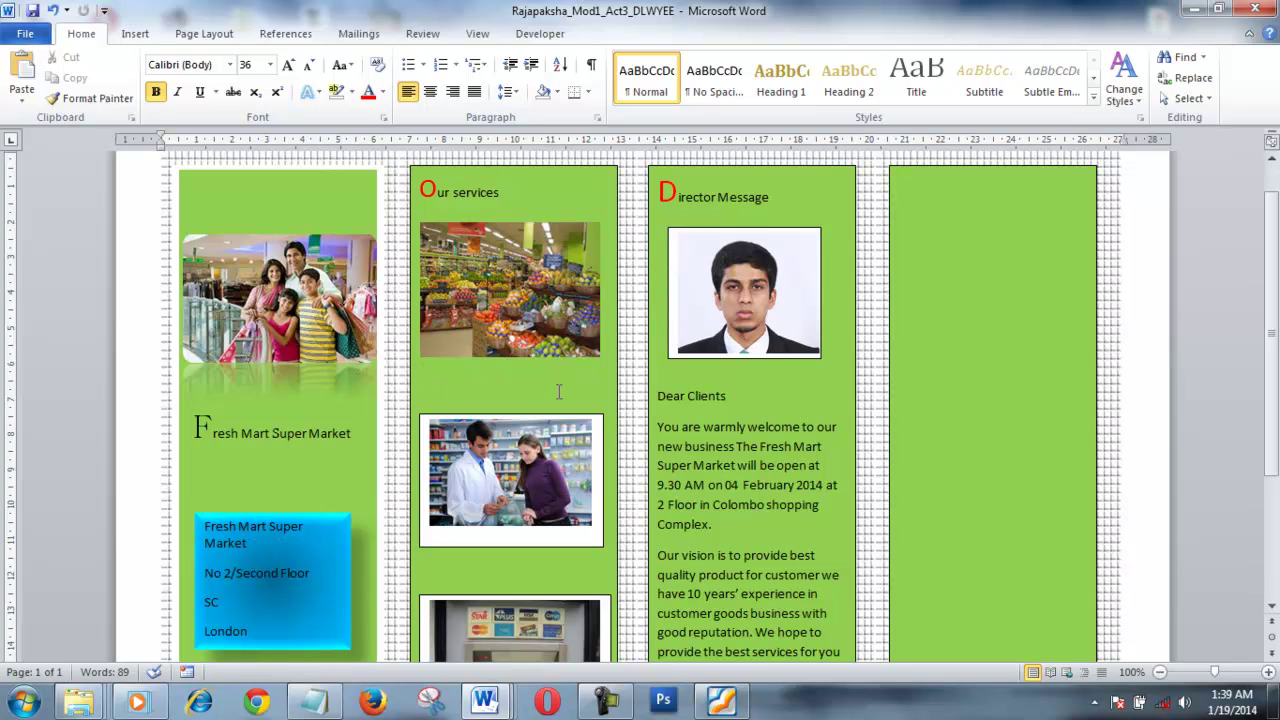
{"action": "scroll", "coordinate": [559, 391], "scroll_direction": "up", "scroll_amount": 1}
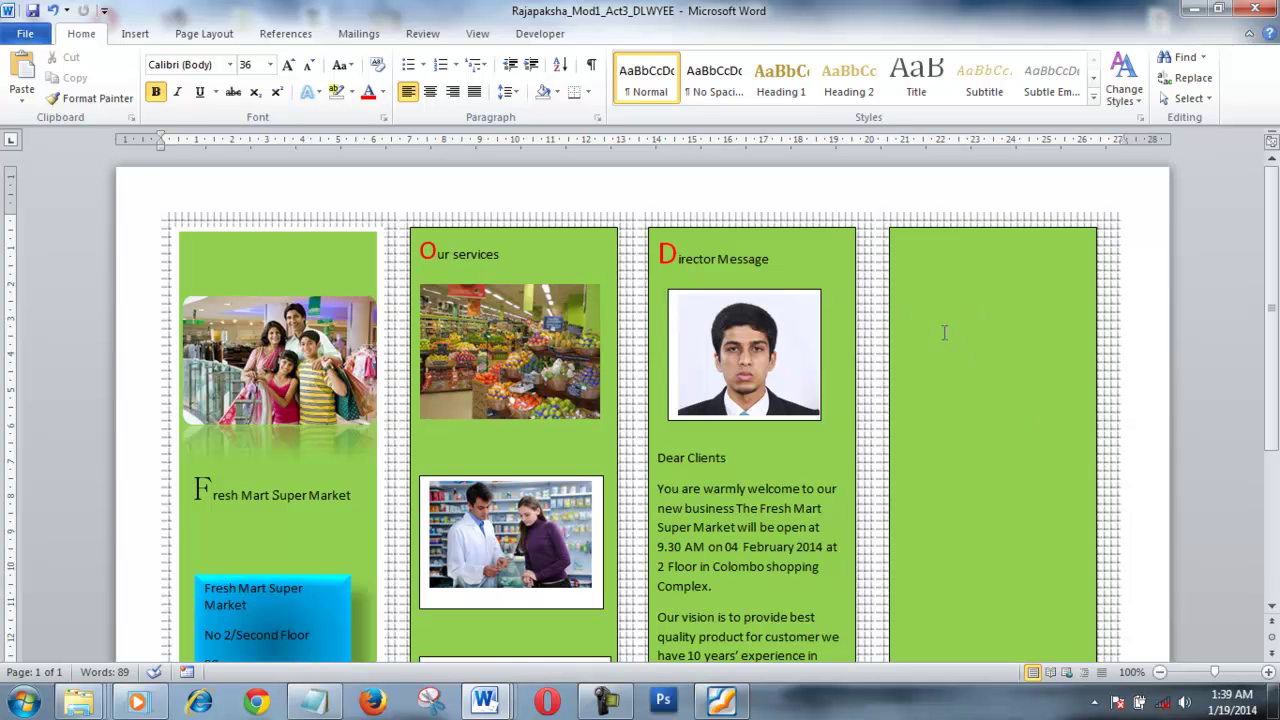
{"action": "scroll", "coordinate": [990, 398], "scroll_direction": "down", "scroll_amount": 2}
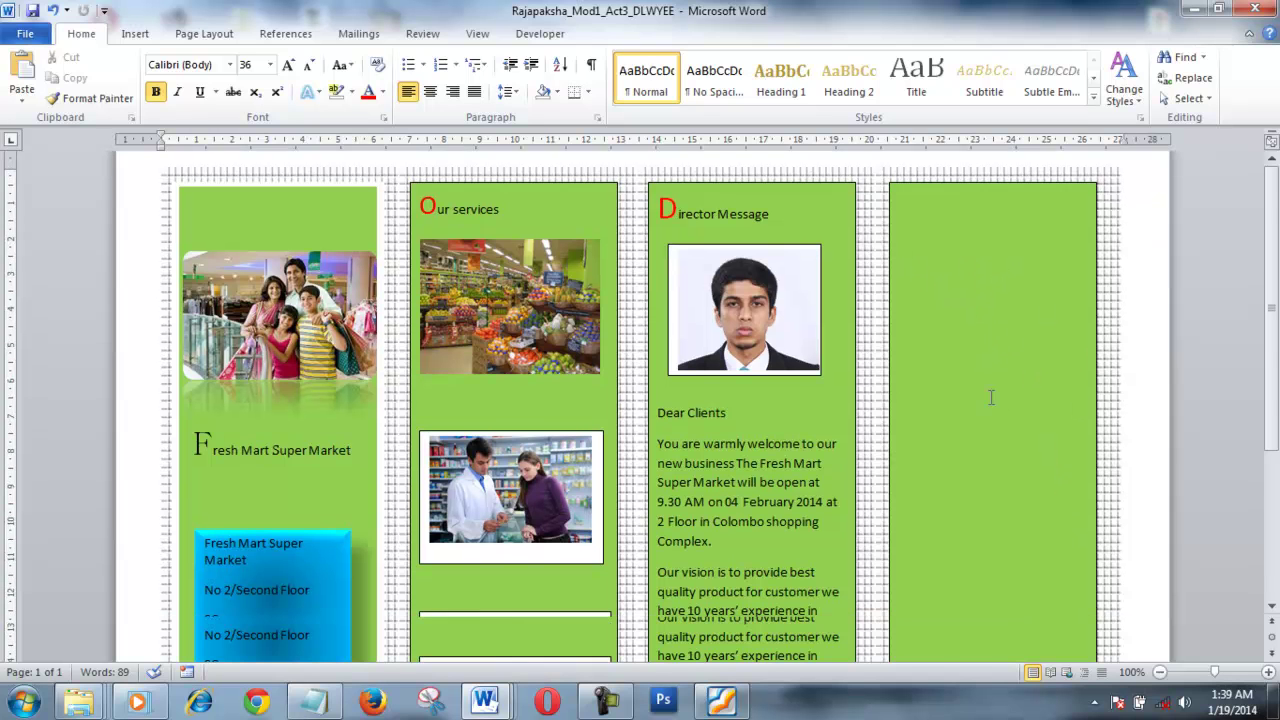
{"action": "scroll", "coordinate": [990, 398], "scroll_direction": "down", "scroll_amount": 2}
{"action": "scroll", "coordinate": [990, 398], "scroll_direction": "up", "scroll_amount": 3}
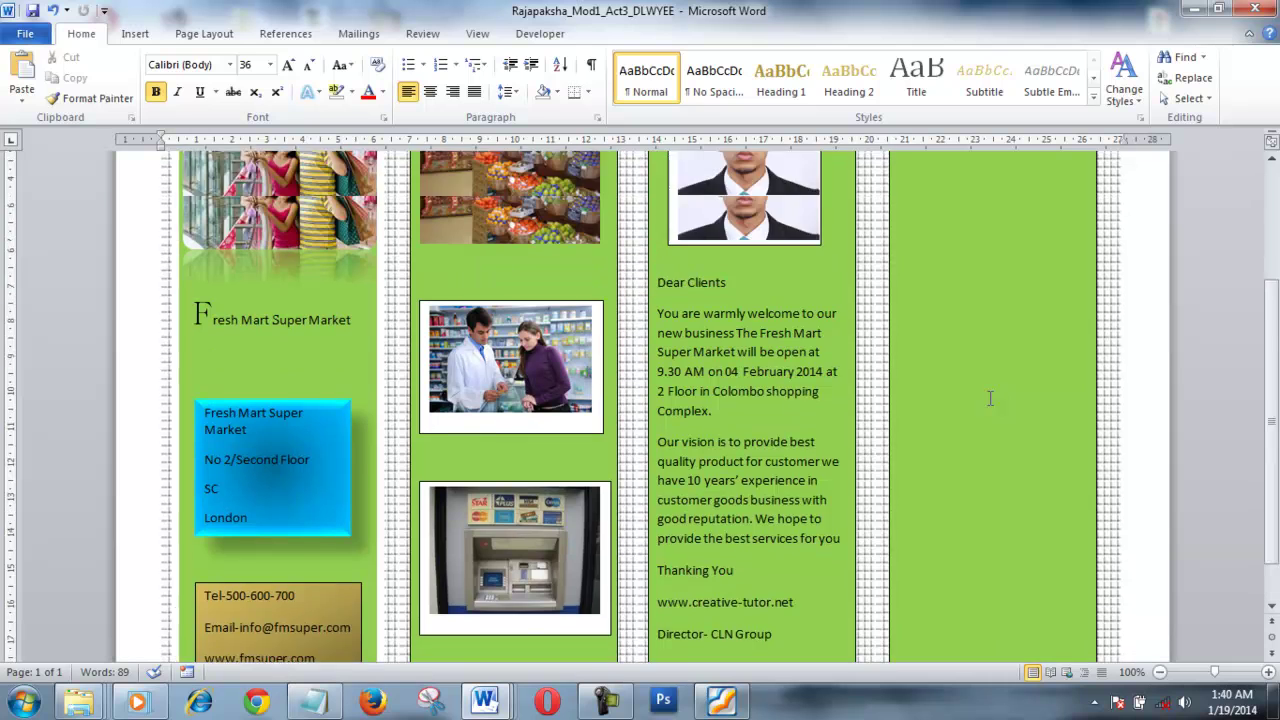
{"action": "scroll", "coordinate": [990, 398], "scroll_direction": "up", "scroll_amount": 1}
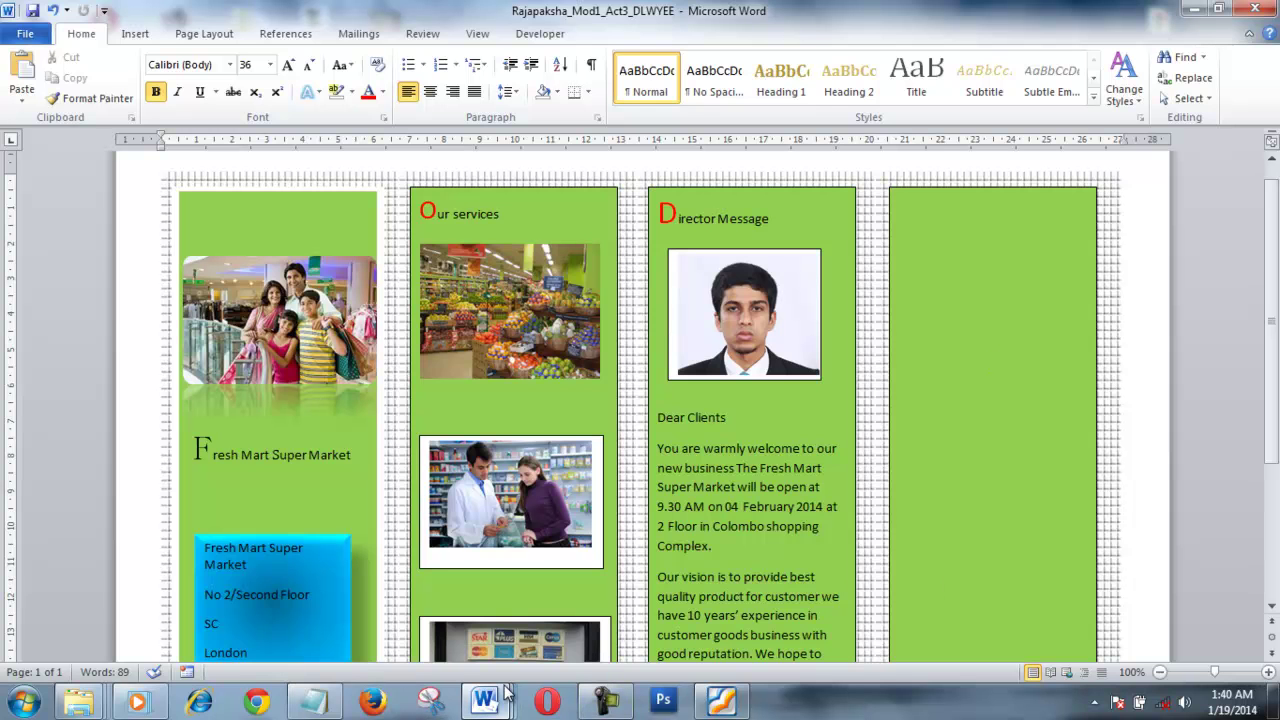
{"action": "mouse_move", "coordinate": [505, 692]}
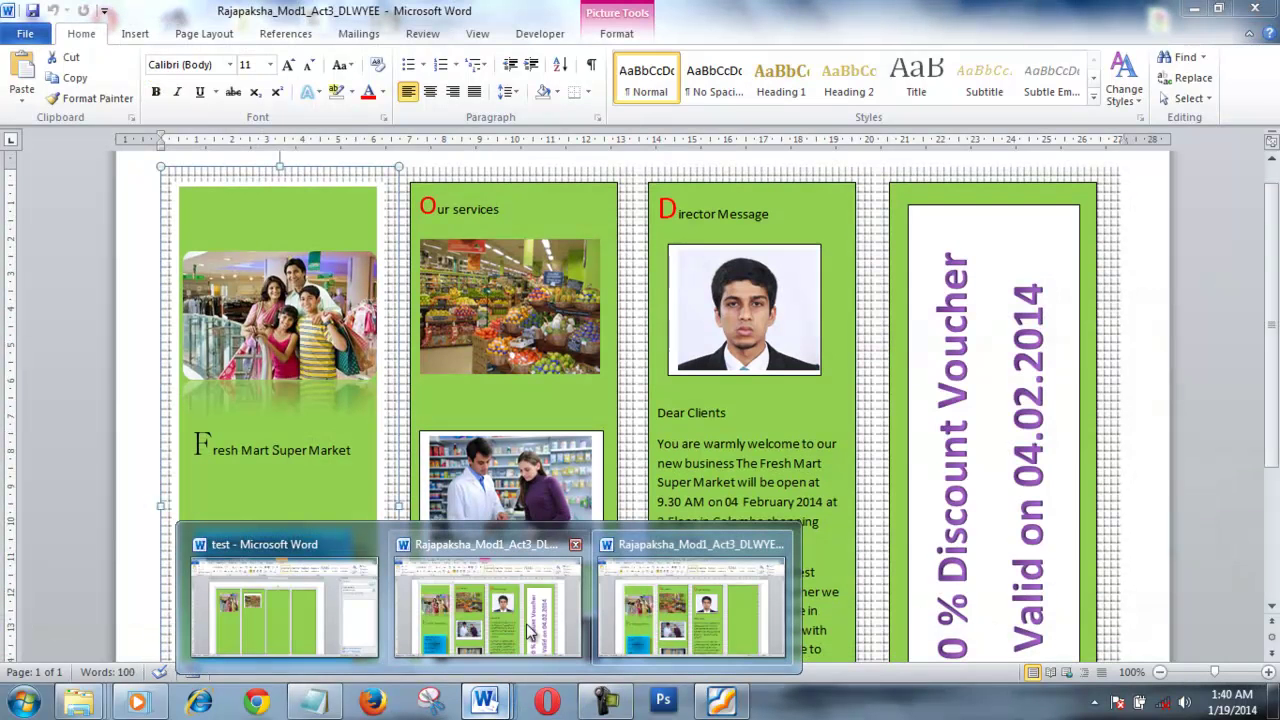
{"action": "left_click", "coordinate": [530, 630]}
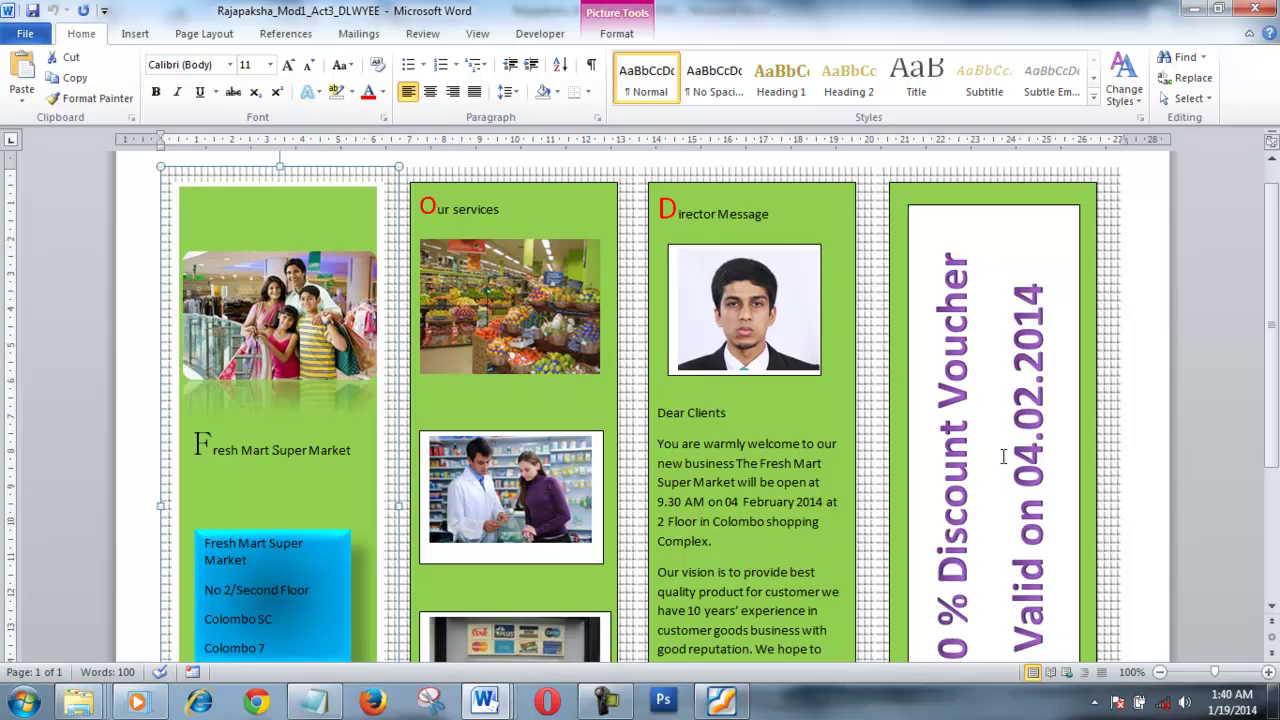
Draw a text box about 16.75 cm high inside the empty fourth green panel and widen it to about 4.82 cm.
{"action": "scroll", "coordinate": [1003, 456], "scroll_direction": "down", "scroll_amount": 1}
{"action": "scroll", "coordinate": [1003, 456], "scroll_direction": "down", "scroll_amount": 4}
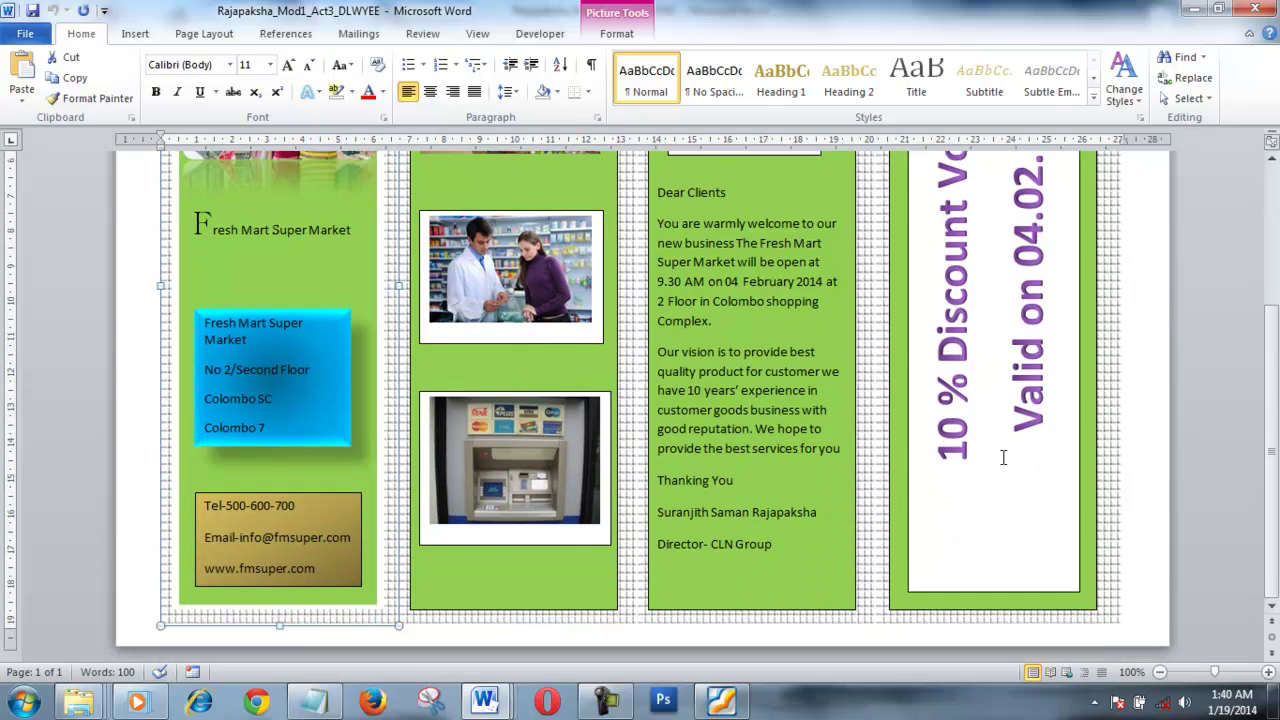
{"action": "scroll", "coordinate": [1003, 456], "scroll_direction": "up", "scroll_amount": 2}
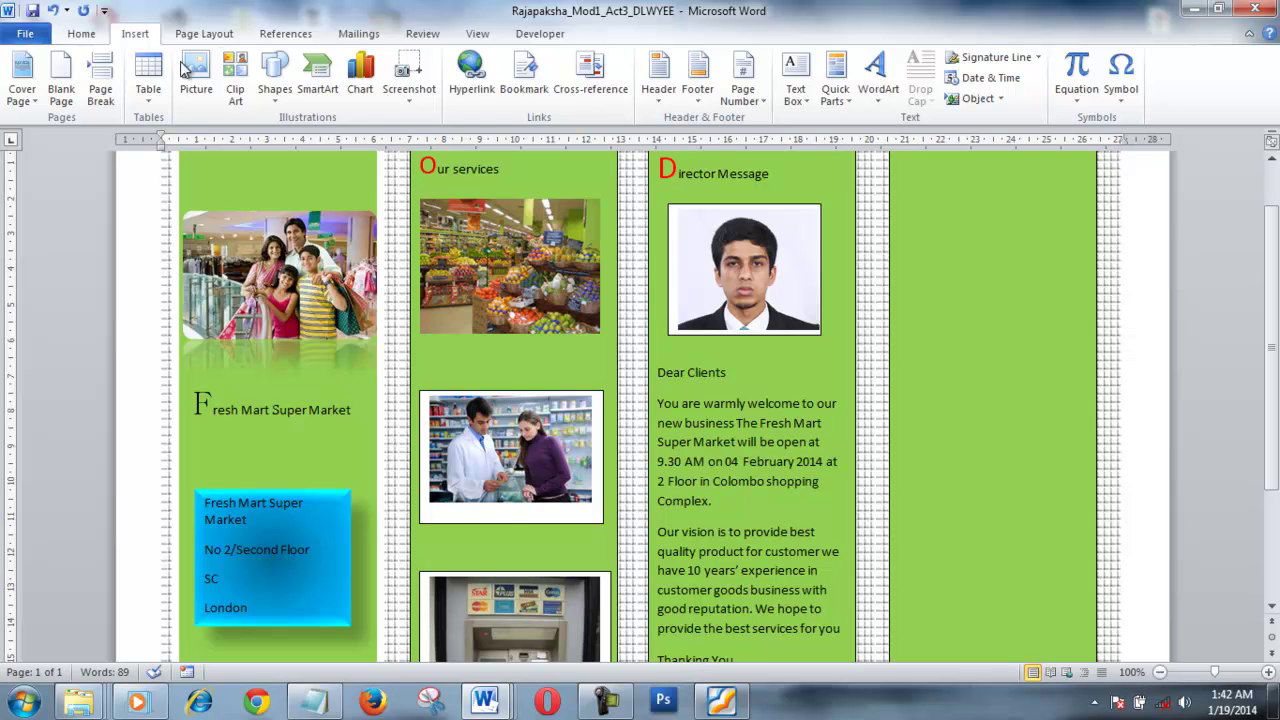
{"action": "left_click", "coordinate": [274, 95]}
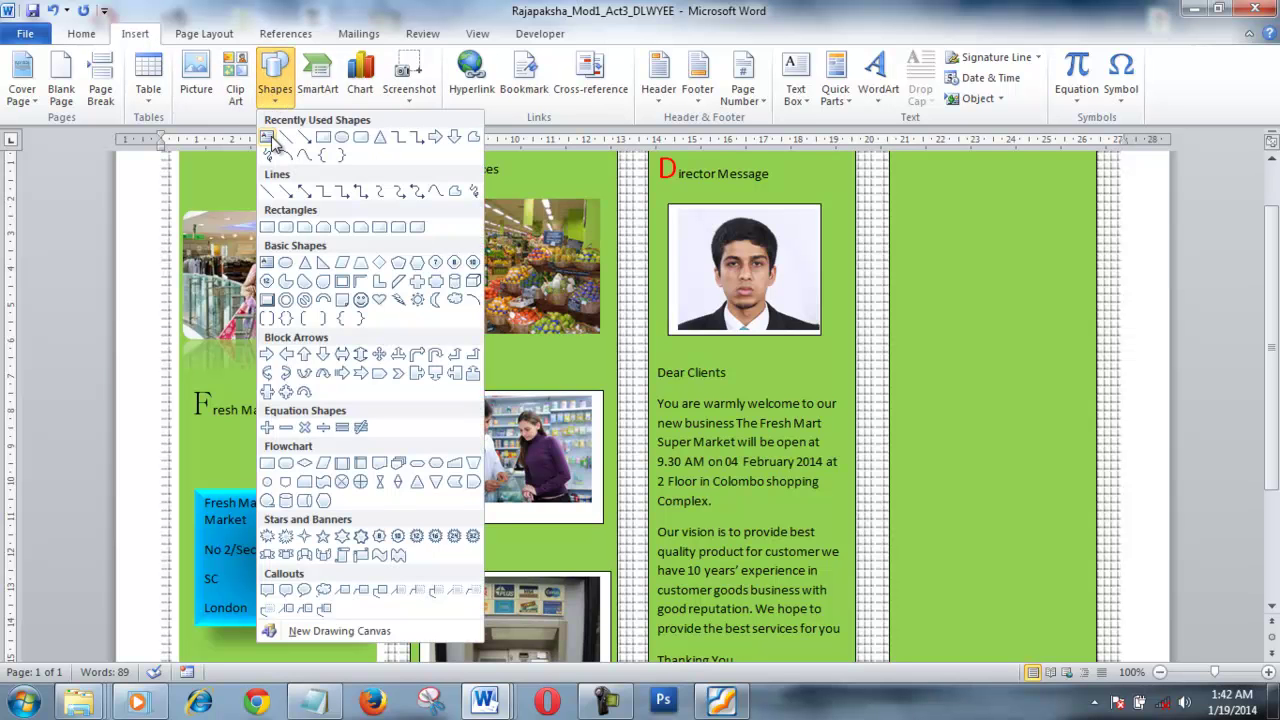
{"action": "left_click", "coordinate": [267, 137]}
{"action": "scroll", "coordinate": [986, 283], "scroll_direction": "up", "scroll_amount": 2}
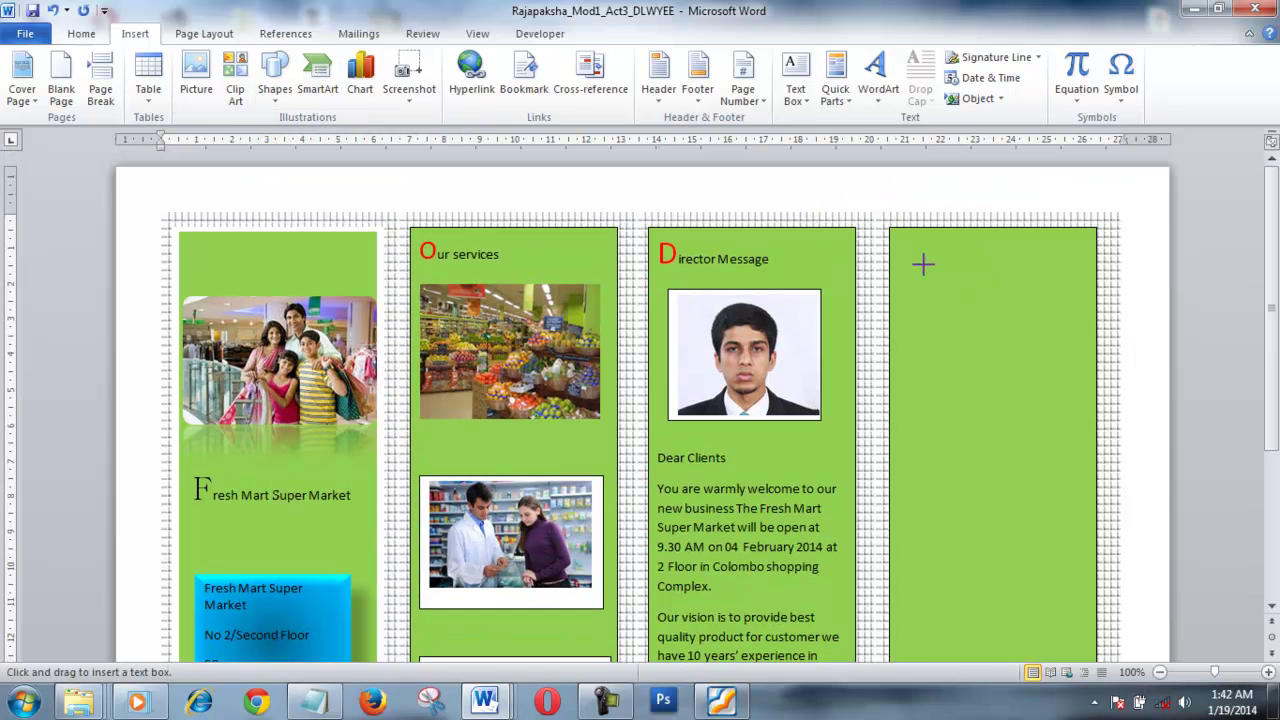
{"action": "left_click_drag", "start_coordinate": [910, 260], "coordinate": [1072, 582]}
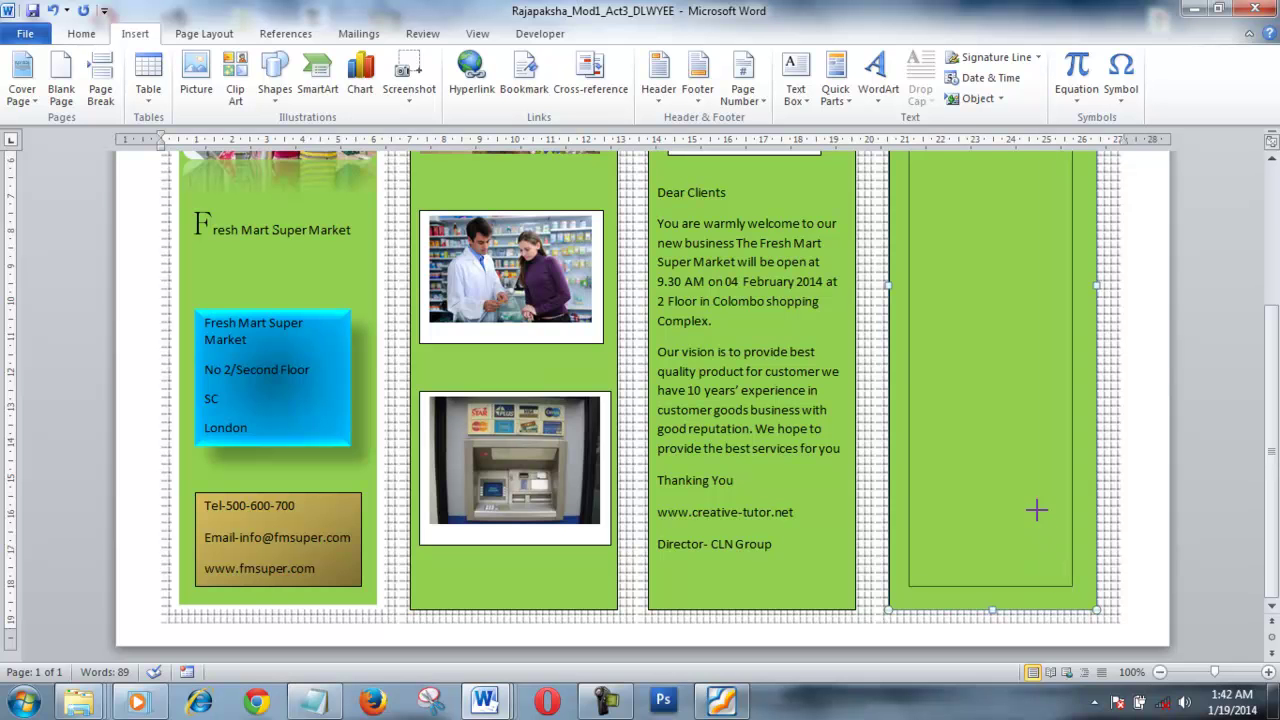
{"action": "left_click_drag", "start_coordinate": [1036, 510], "coordinate": [1035, 510]}
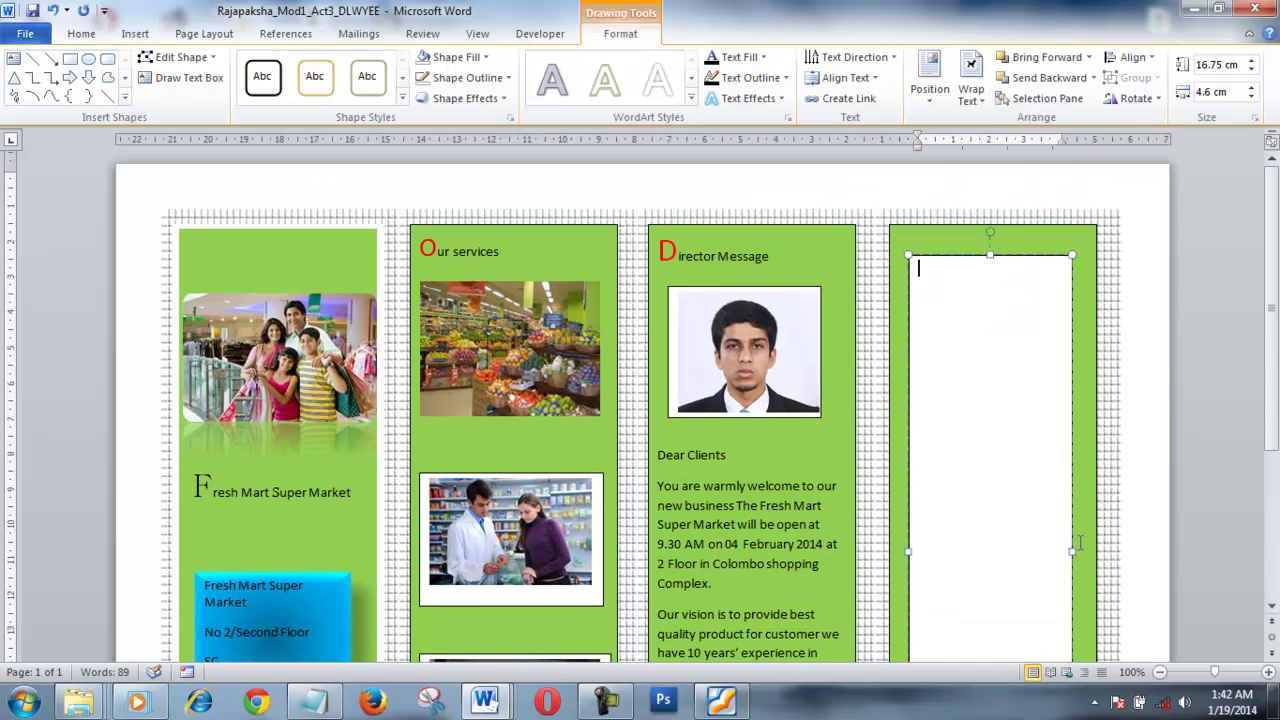
{"action": "left_click_drag", "start_coordinate": [1074, 550], "coordinate": [1081, 550]}
Place the cursor in the fourth panel's white text box and open the WordArt style gallery.
{"action": "left_click", "coordinate": [990, 390]}
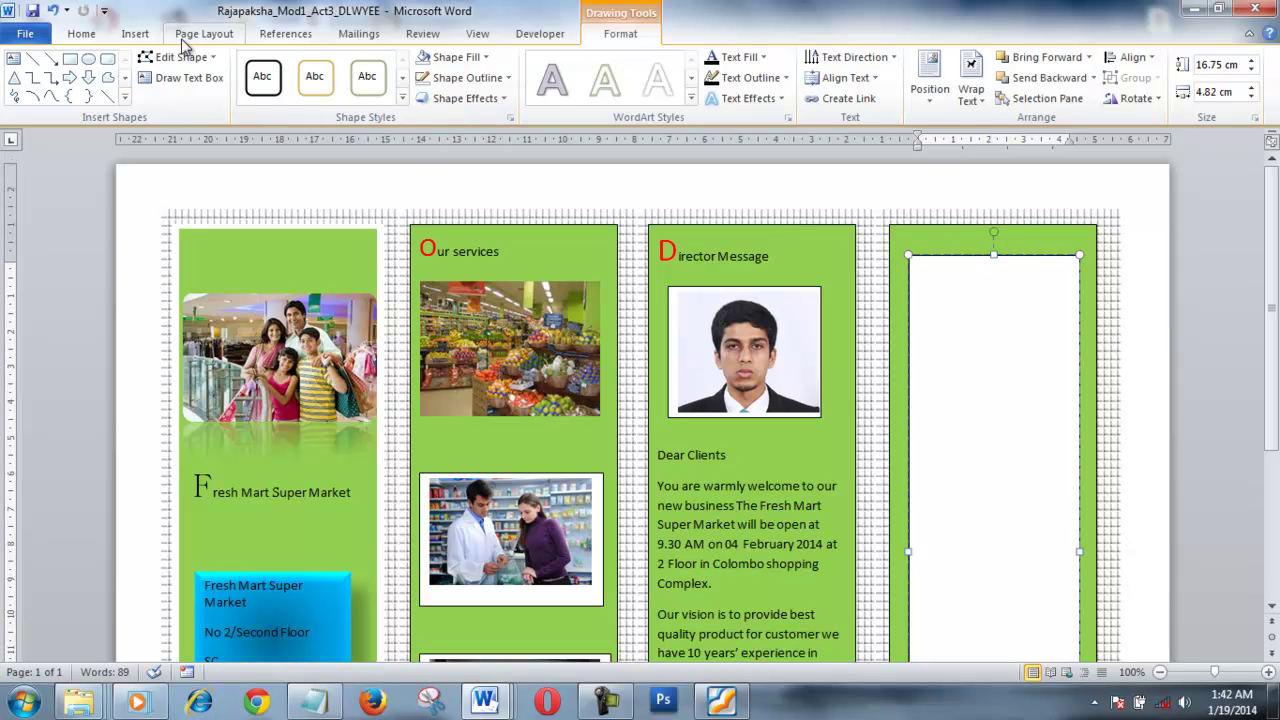
{"action": "left_click", "coordinate": [138, 35]}
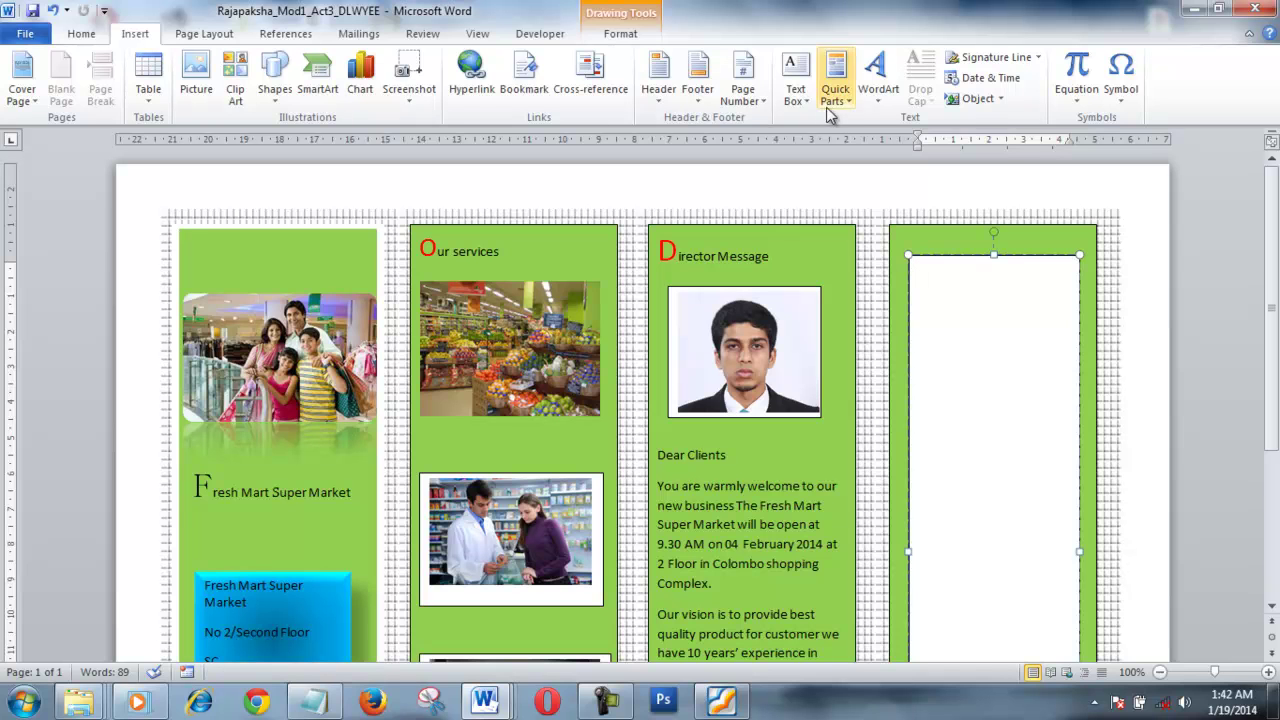
{"action": "left_click", "coordinate": [882, 105]}
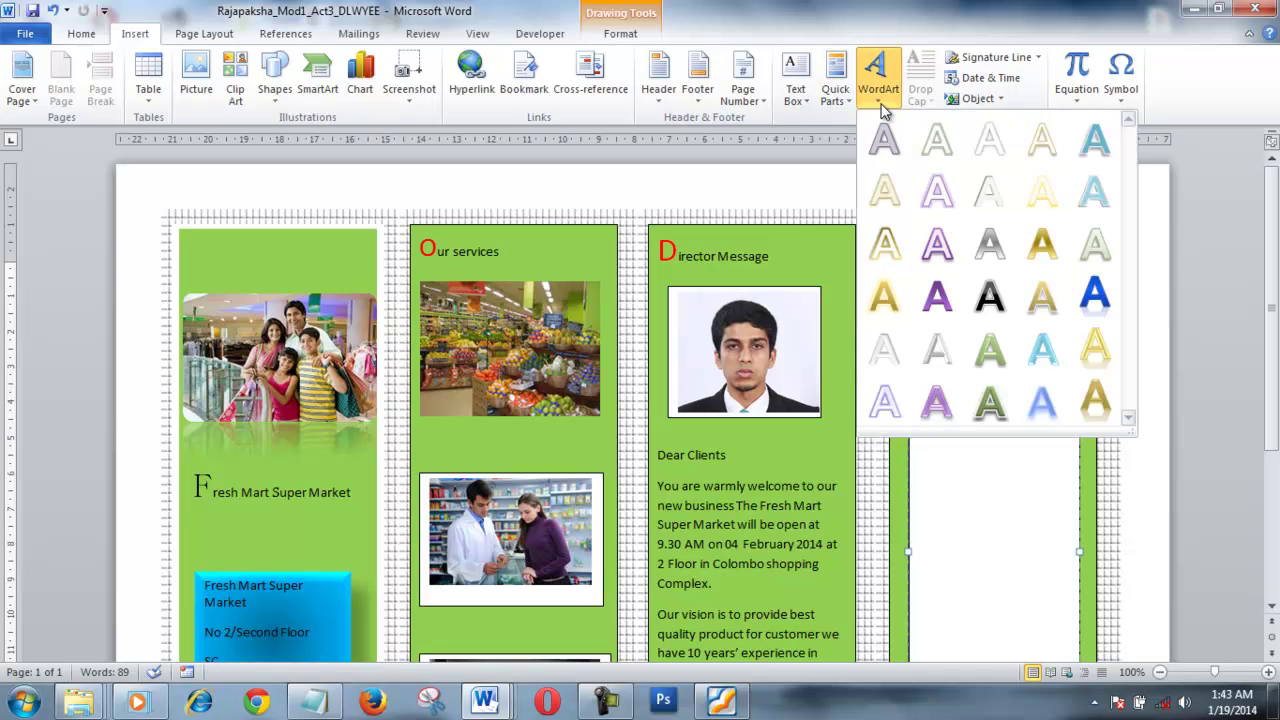